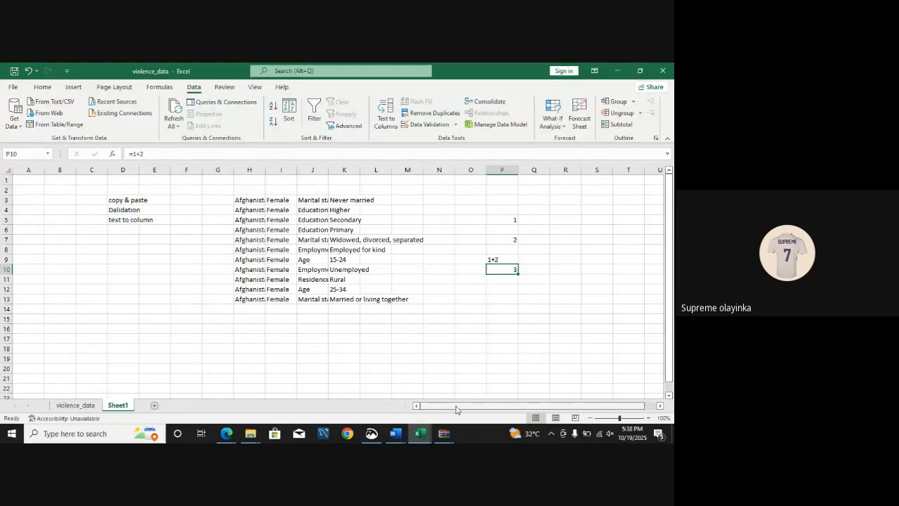
Step: Switch to FOURTH CLASS.pdf in the browser, highlight "predefined formula" in the Function definition, and return to the Excel workbook
mouse_move(225, 435)
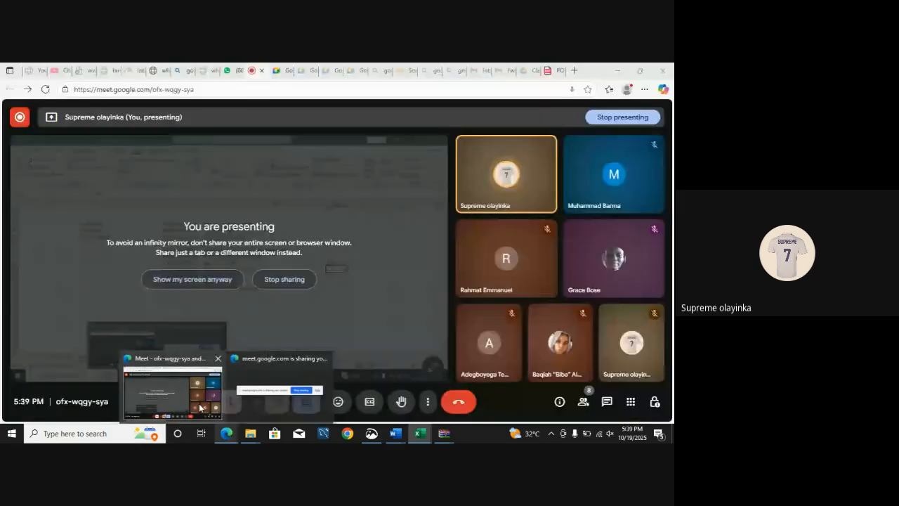
click(280, 386)
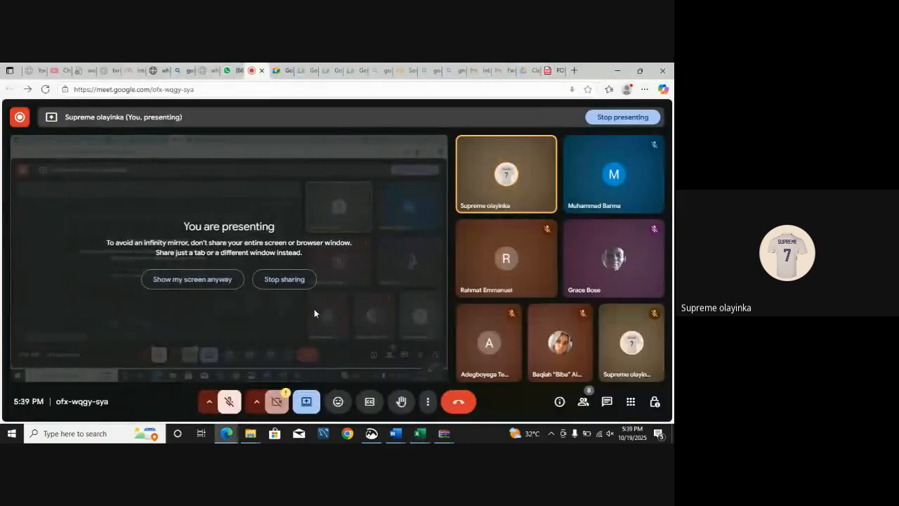
click(547, 70)
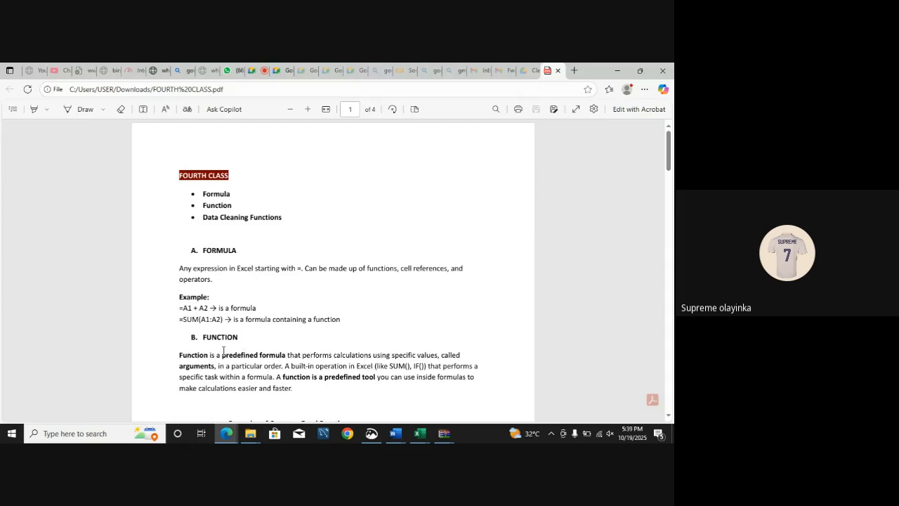
drag(222, 355, 284, 359)
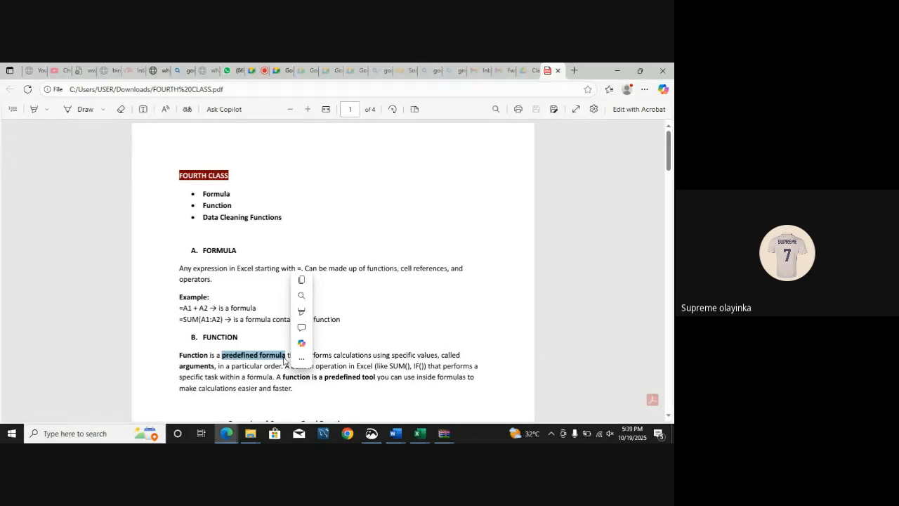
mouse_move(419, 435)
click(463, 395)
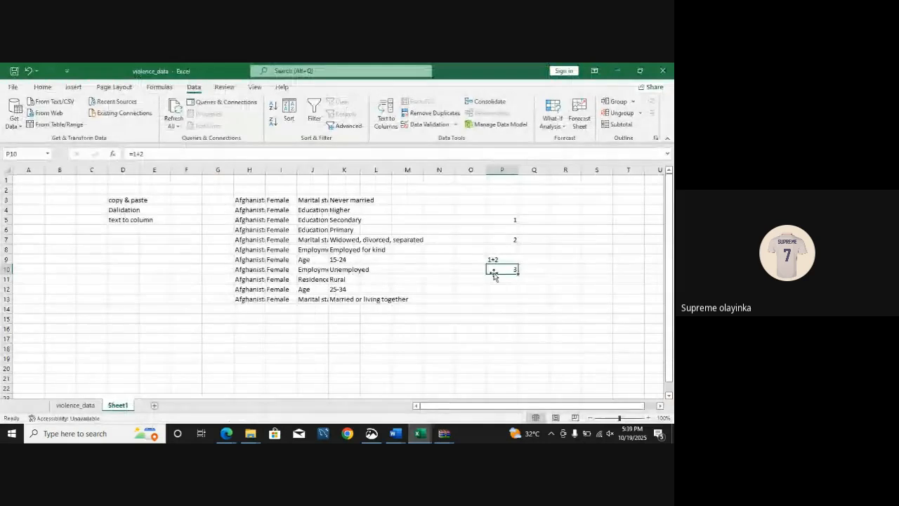
click(499, 289)
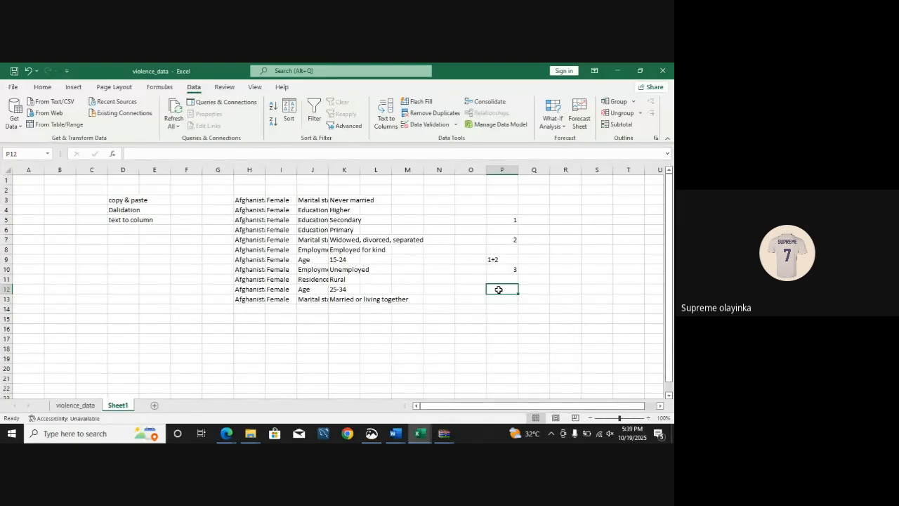
text(sum)
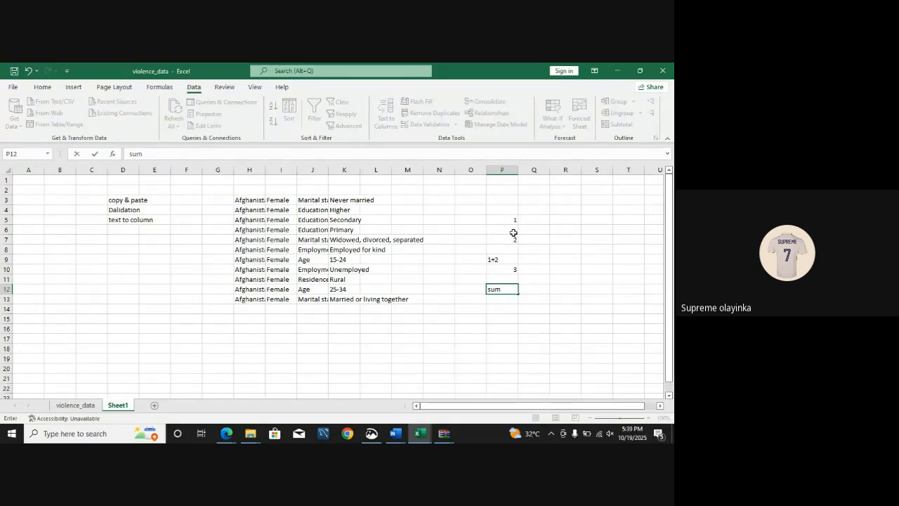
click(487, 289)
drag(499, 289, 486, 288)
click(487, 290)
text(=)
key(Escape)
Step: Examine the function suggestions offered in cell P14 for =sum and for the shorter entry =s
click(504, 309)
text(=)
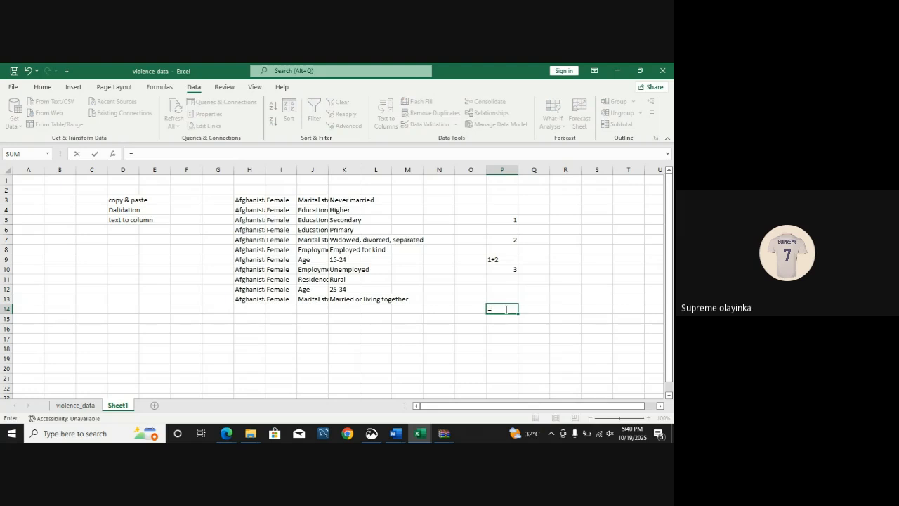
text(sum)
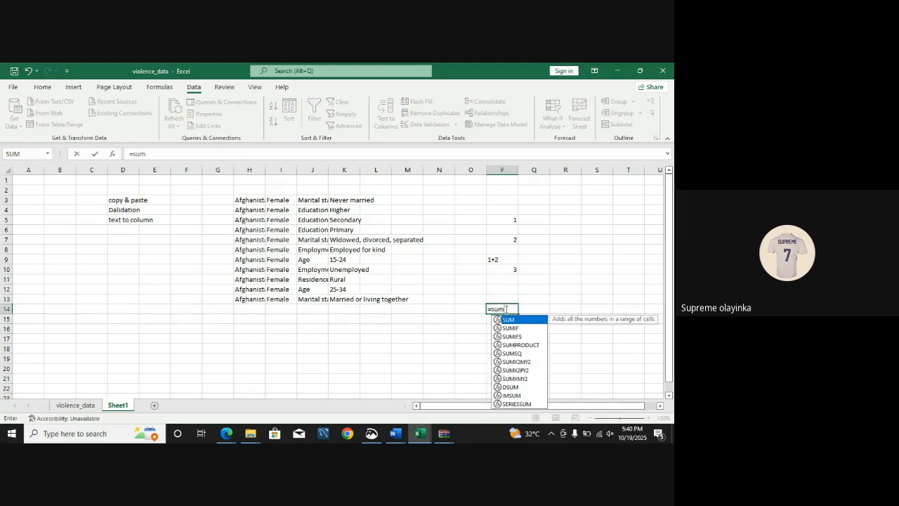
key(Tab)
key(BackSpace)
key(BackSpace)
key(BackSpace)
key(BackSpace)
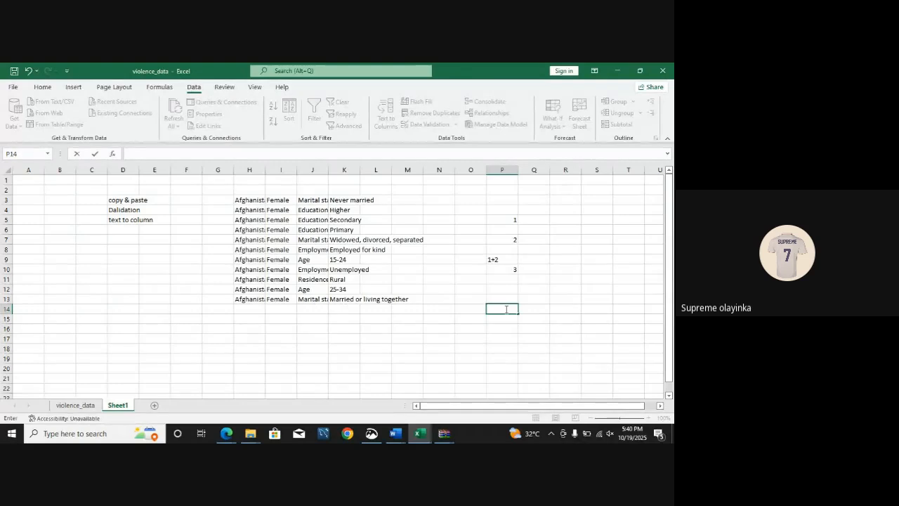
text(sum)
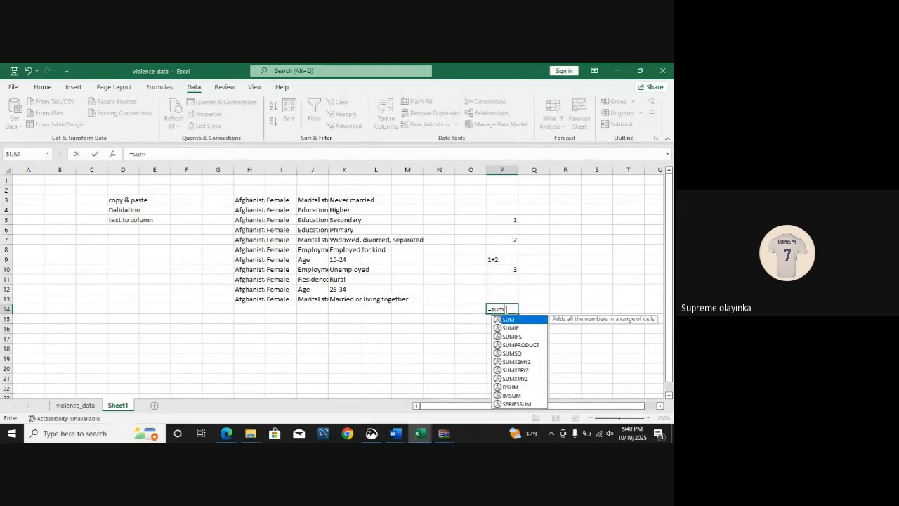
key(BackSpace)
key(BackSpace)
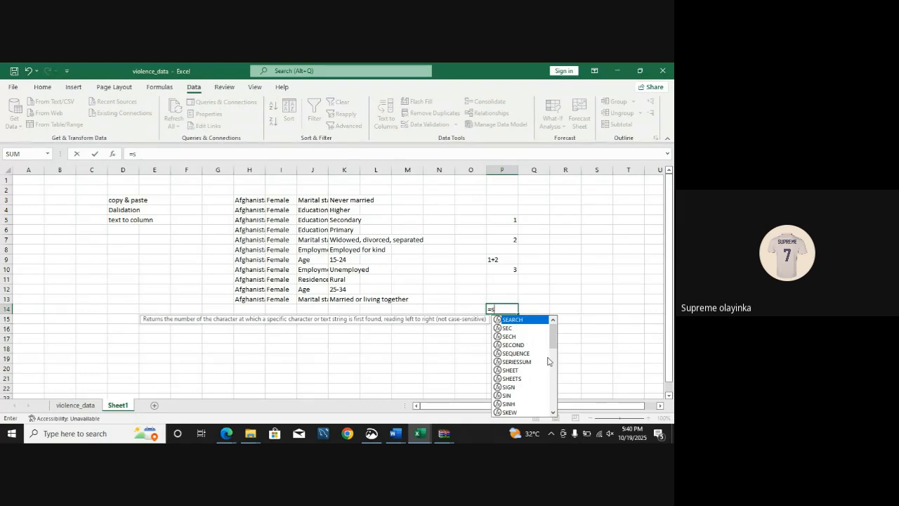
mouse_move(553, 347)
mouse_down()
mouse_move(552, 365)
mouse_move(553, 330)
mouse_move(554, 411)
mouse_move(552, 330)
mouse_up()
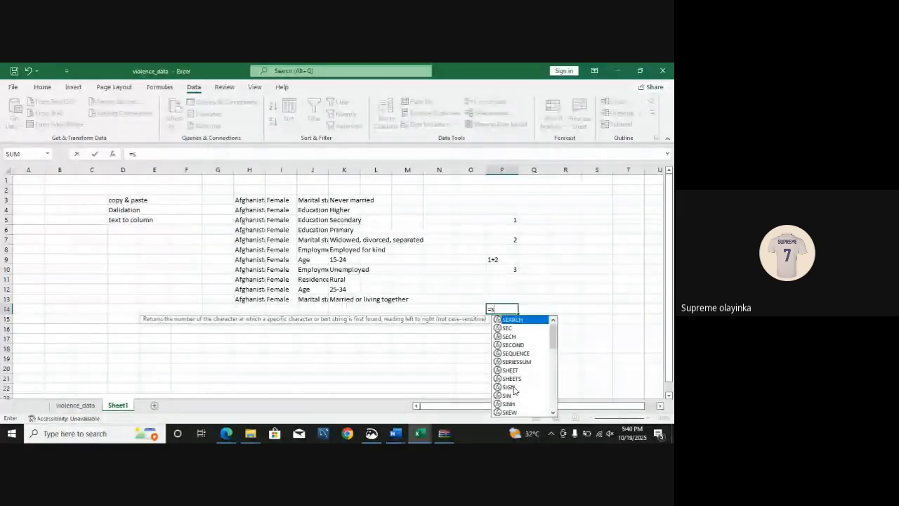
Step: Complete the function name in cell P14 as SUM, insert it with its opening bracket, and dismiss the Microsoft Edge notification
text(u)
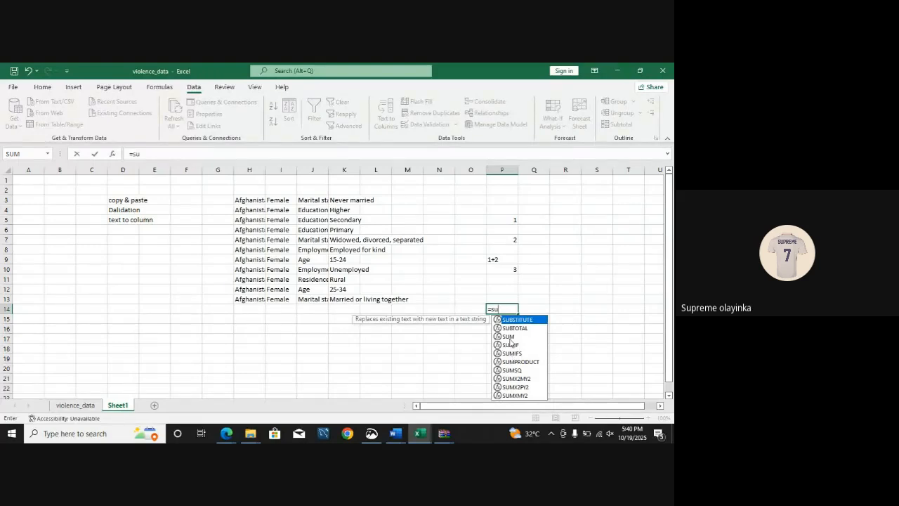
click(510, 337)
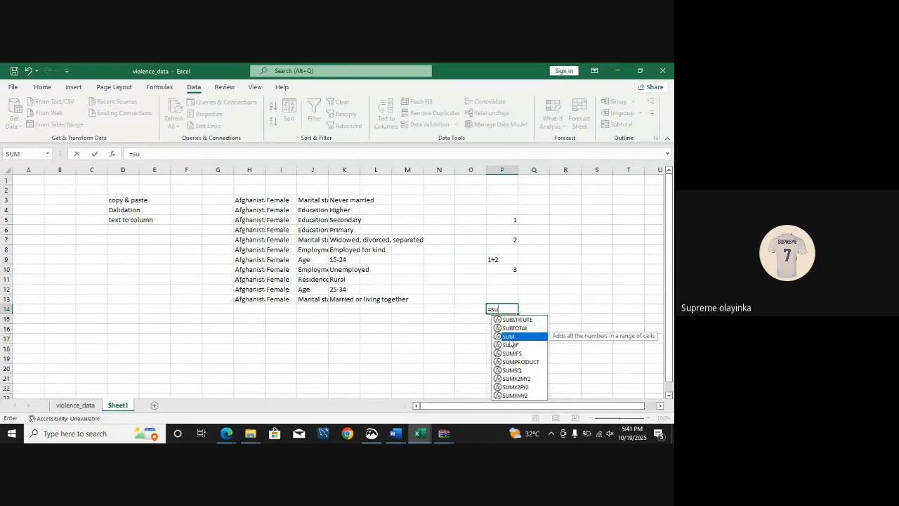
key(Up)
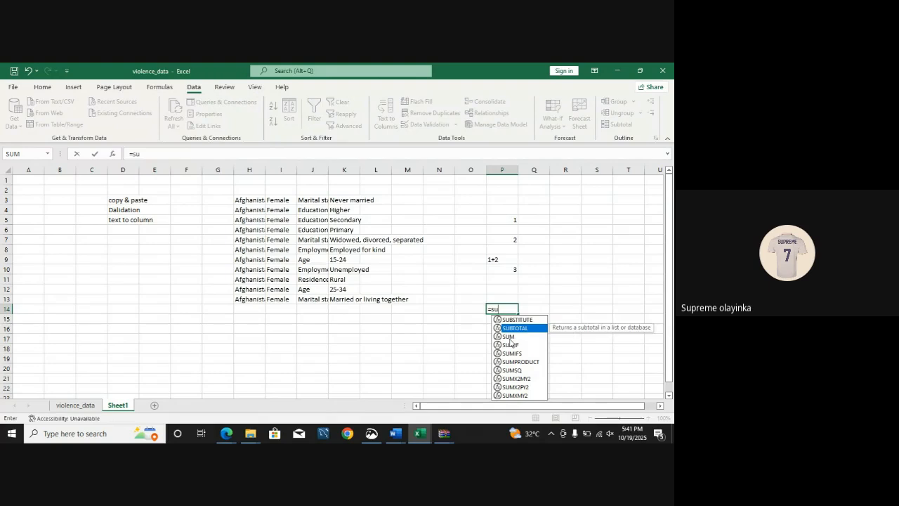
key(Up)
text(m)
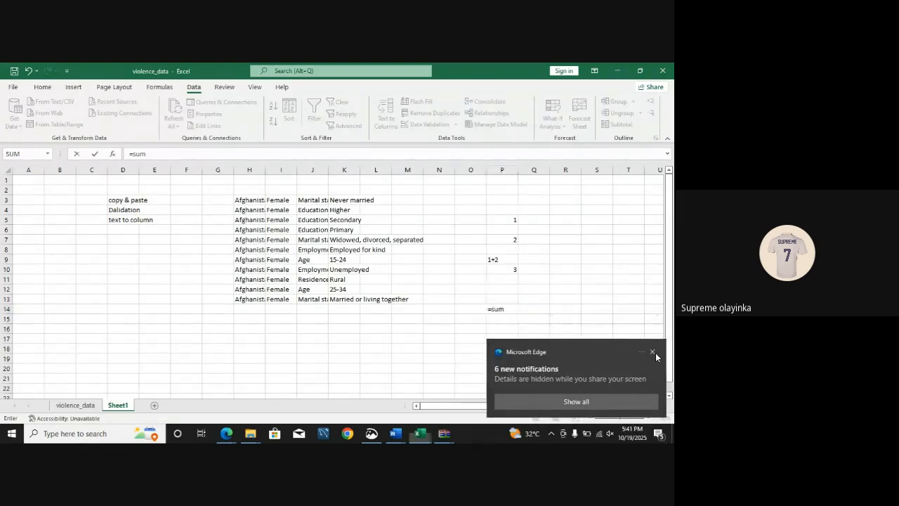
click(653, 352)
key(Tab)
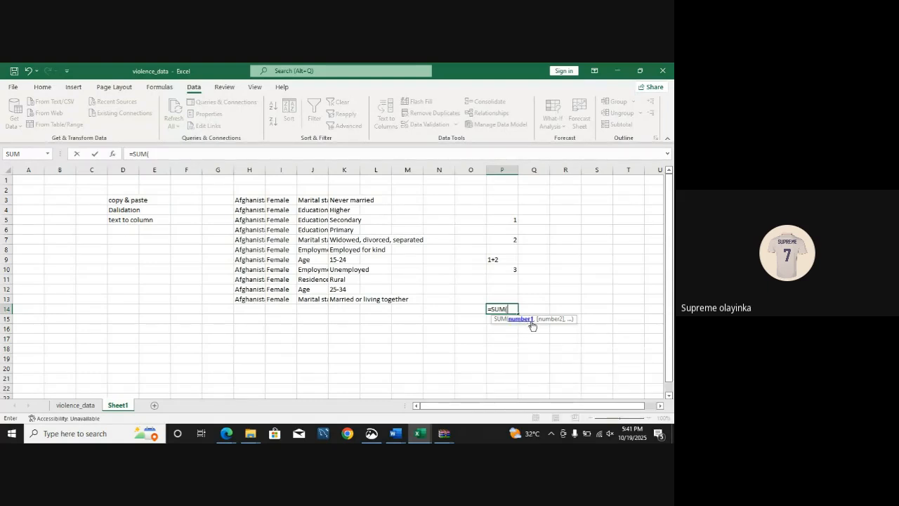
Step: Complete the SUM formula in cell P14 with cells P5 and P7 as separate arguments, giving =SUM(P5,P7)
click(512, 219)
click(512, 219)
click(513, 241)
click(507, 220)
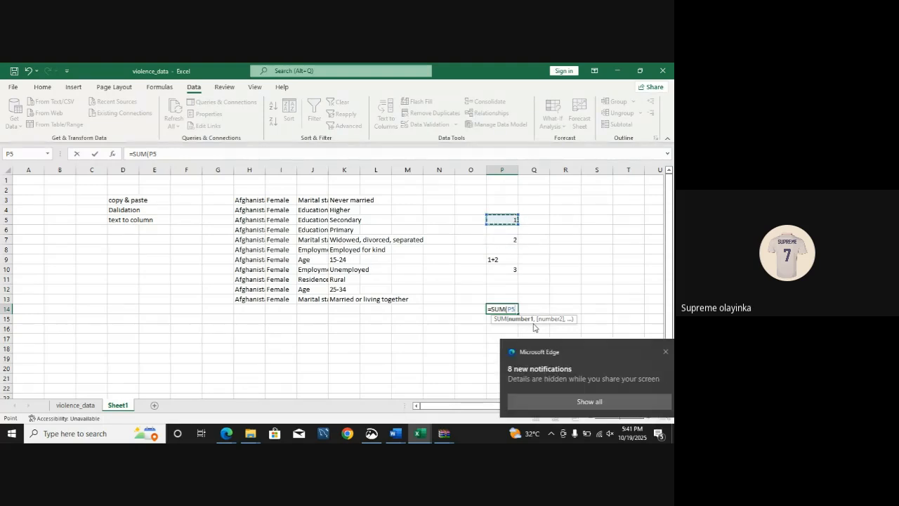
text(,)
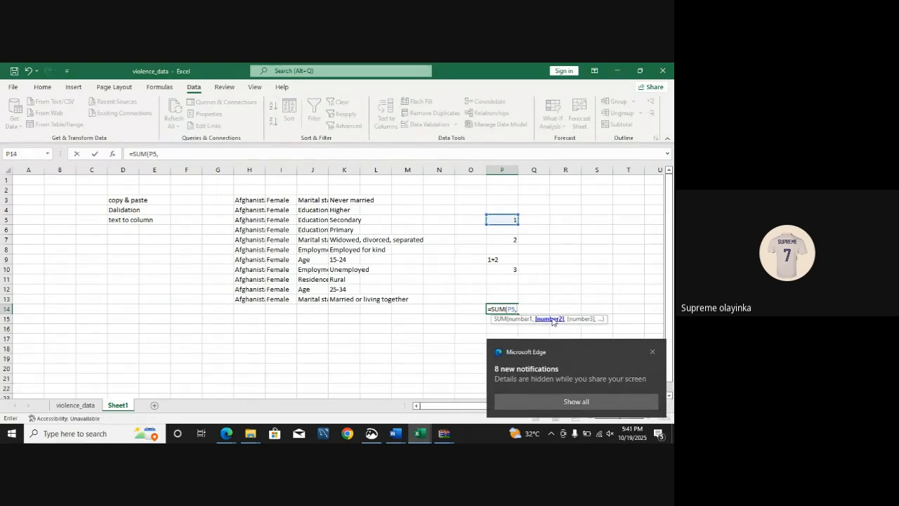
click(516, 241)
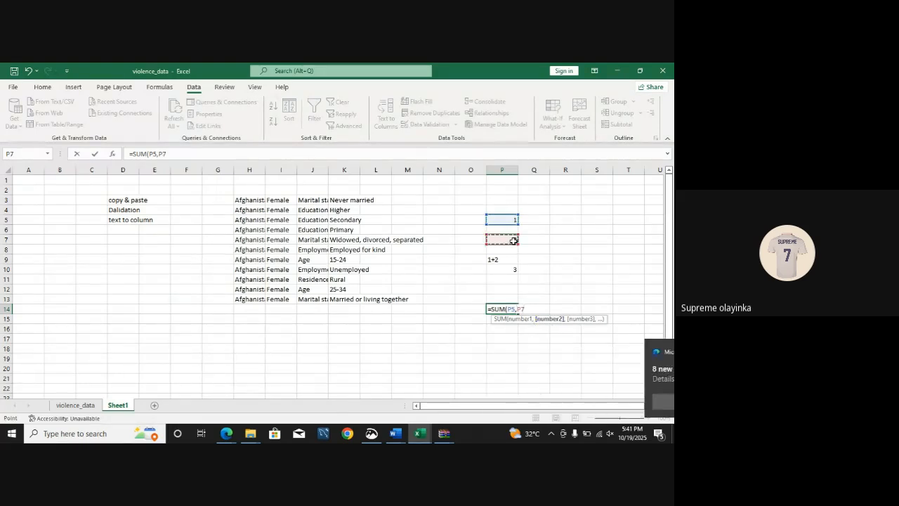
text())
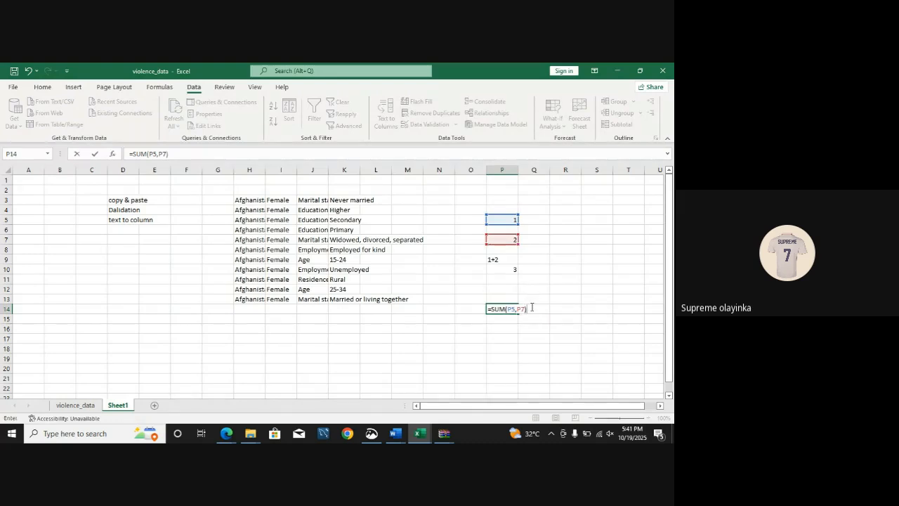
key(BackSpace)
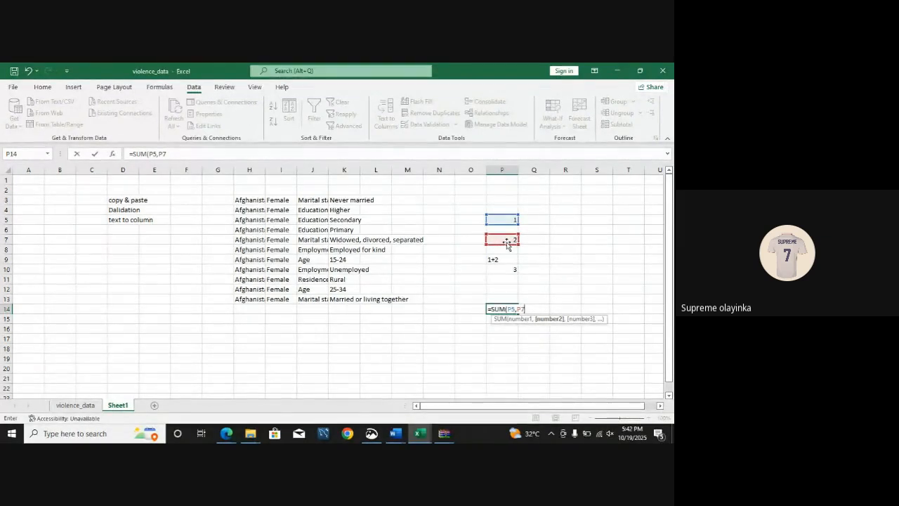
text())
key(Return)
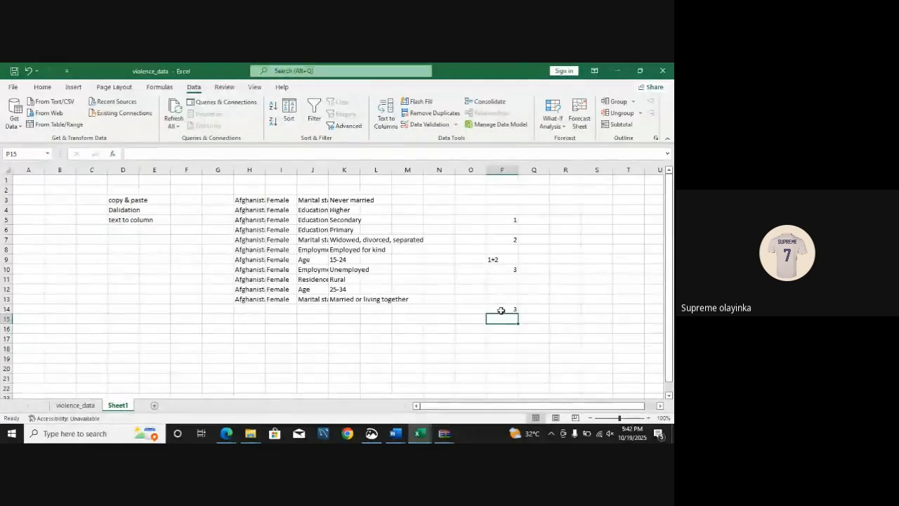
Step: Set cell P5 to 70 and select cell P14 to check its SUM formula
key(BackSpace)
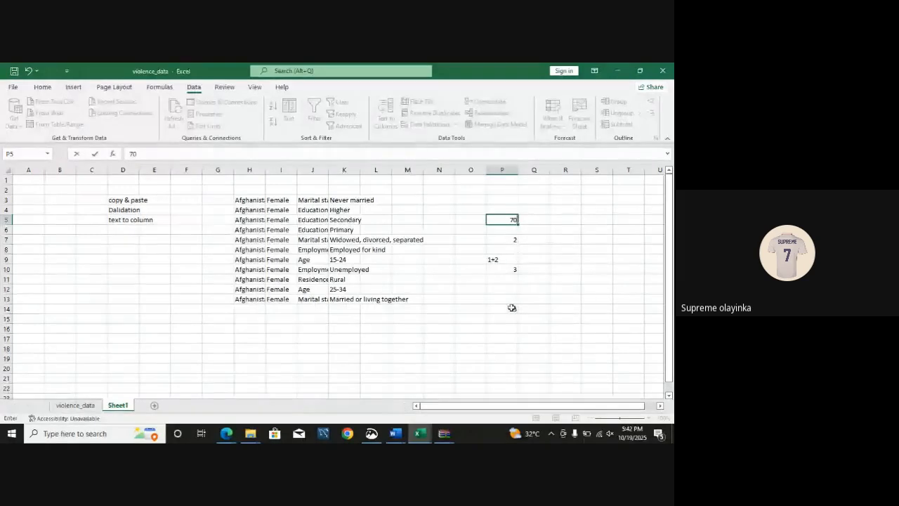
key(Return)
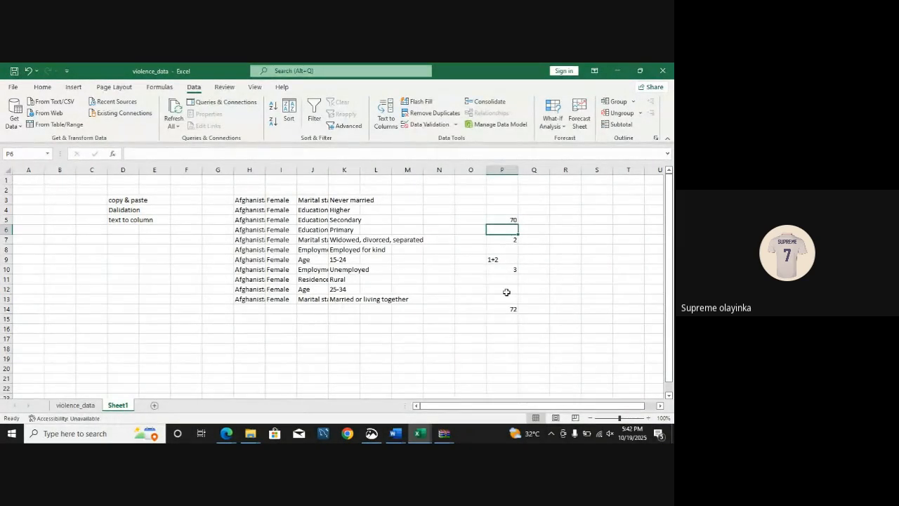
click(511, 310)
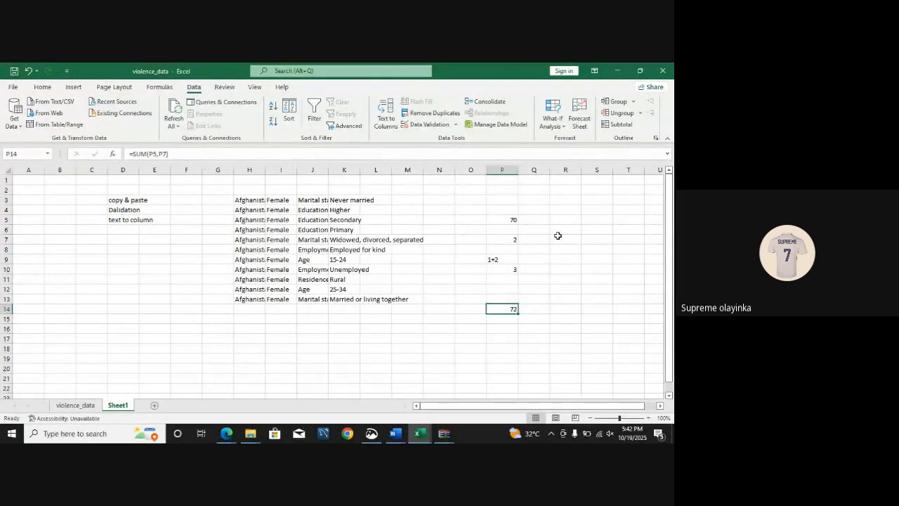
Step: Enter the value 2 in cells E16 and E18
click(160, 331)
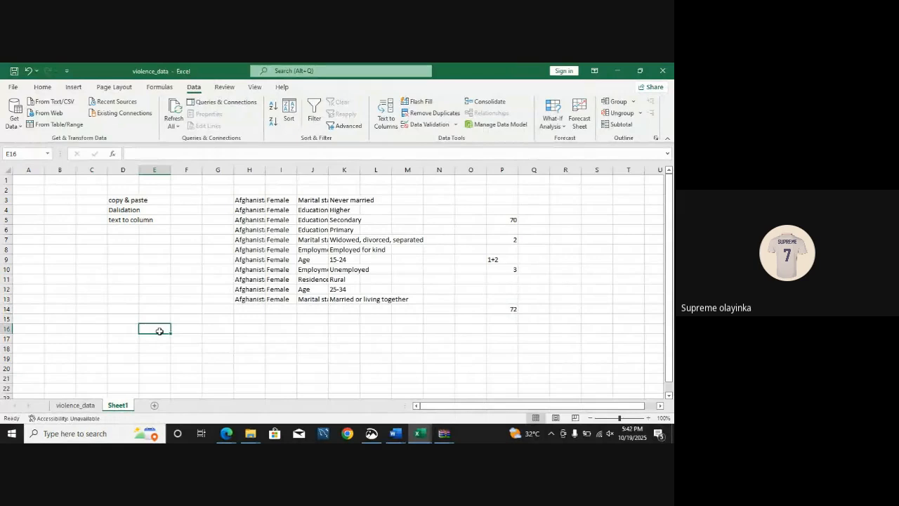
text(2)
key(Return)
key(Return)
text(2)
Step: Add the two values with the plain formula =E16+E18 in cell G16
click(225, 329)
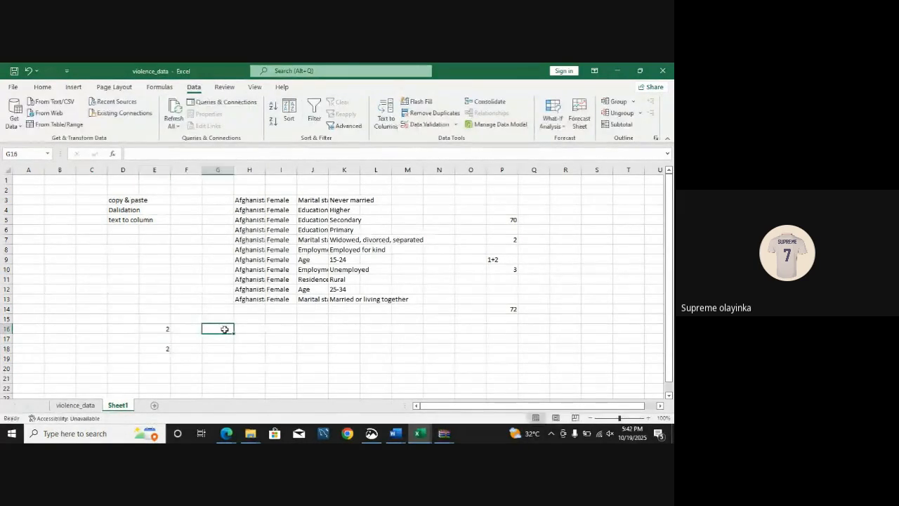
text(=)
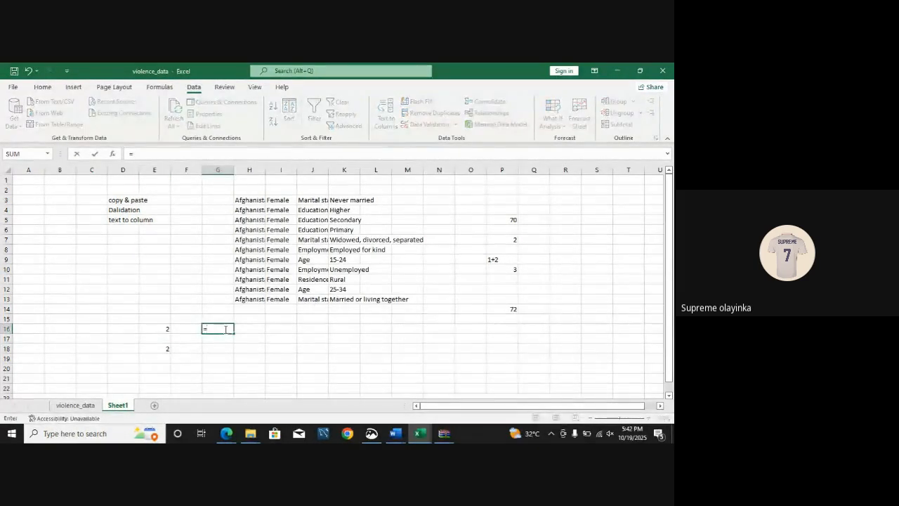
click(166, 328)
text(+)
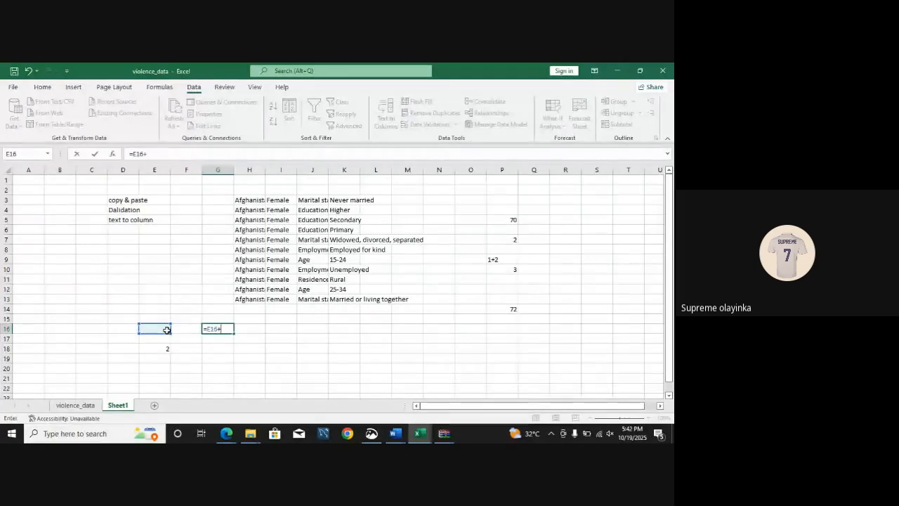
click(161, 347)
key(Return)
Step: Add cells E16 and E18 in cell G18 with the predefined function formula =SUM(E16,E18)
click(220, 349)
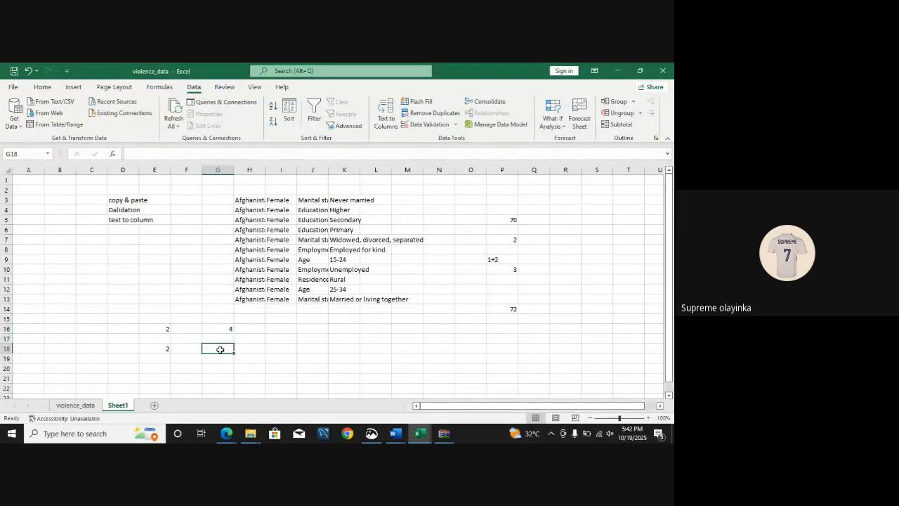
text(=s)
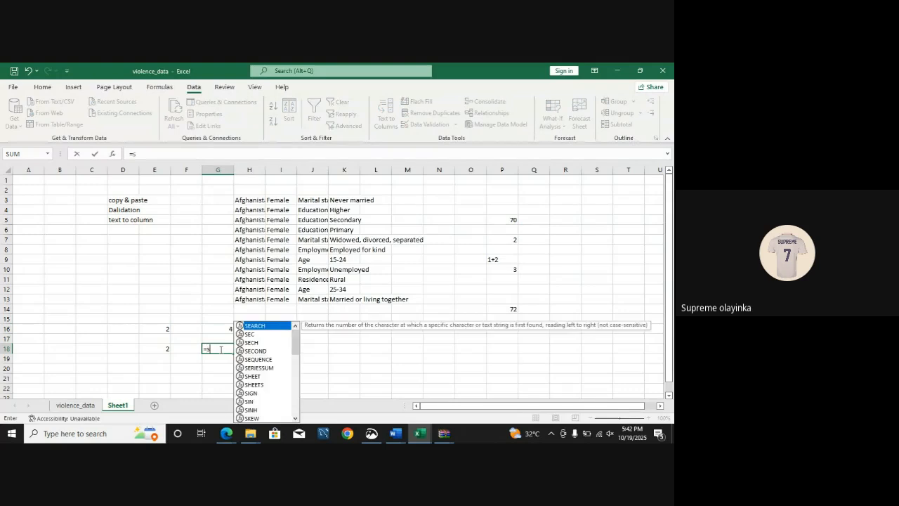
text(um)
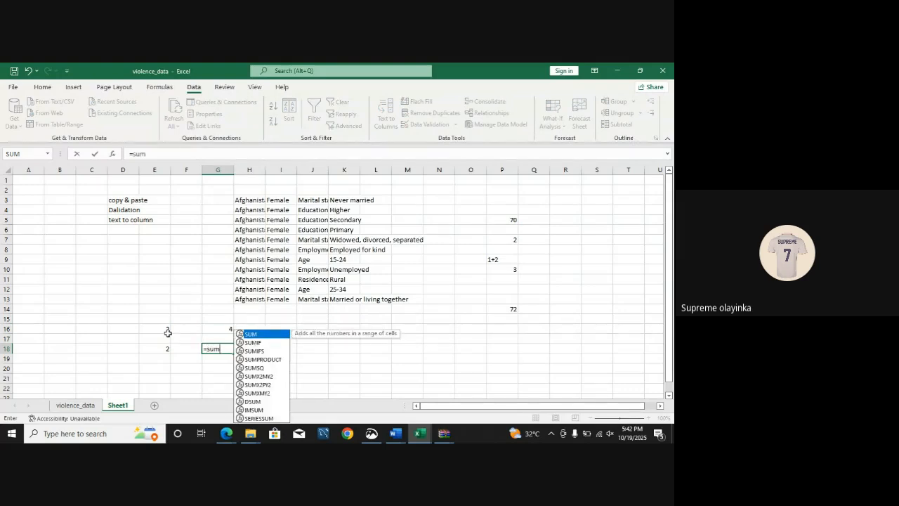
key(Tab)
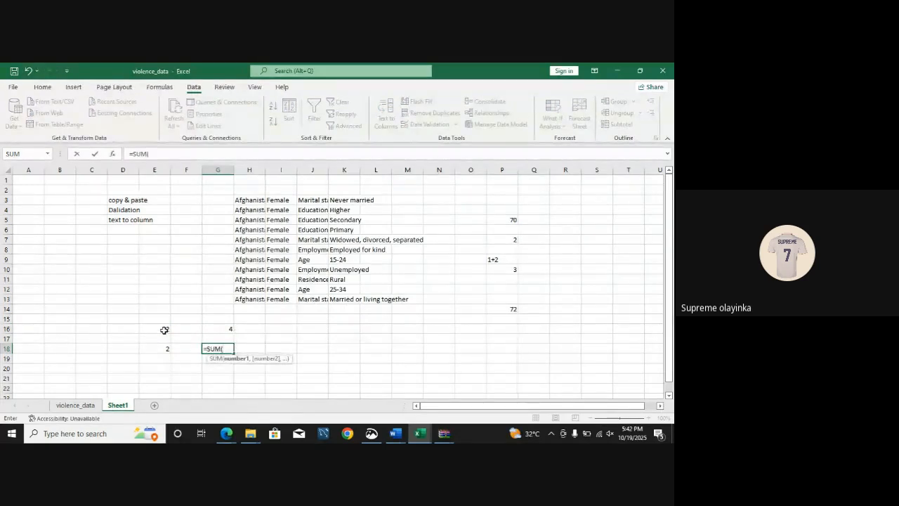
click(164, 330)
text(,)
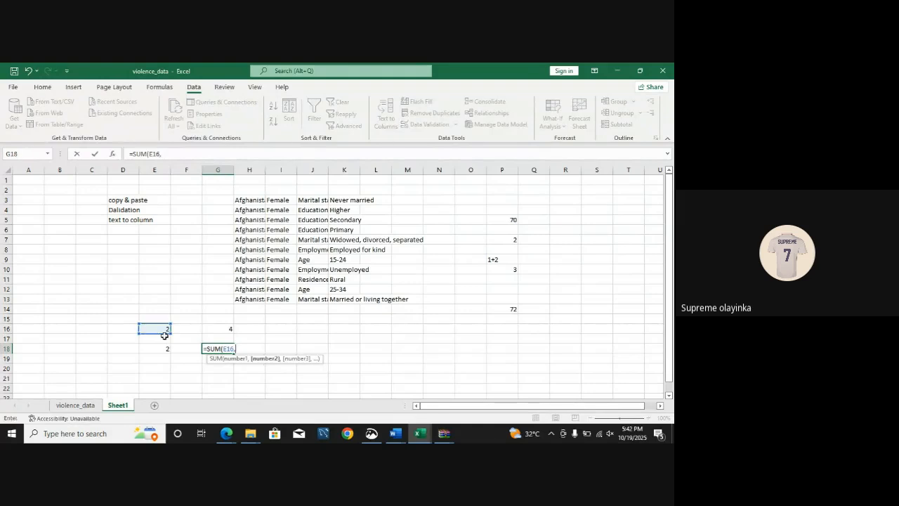
click(167, 347)
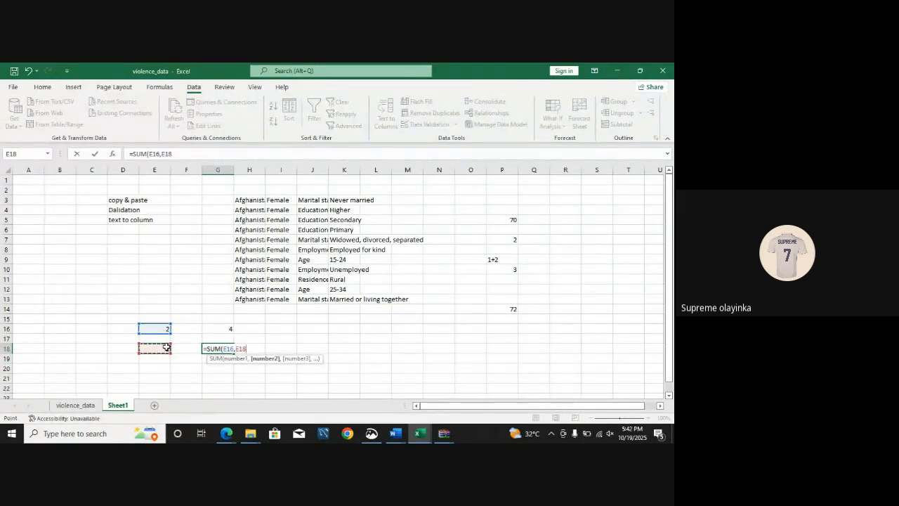
text())
key(Return)
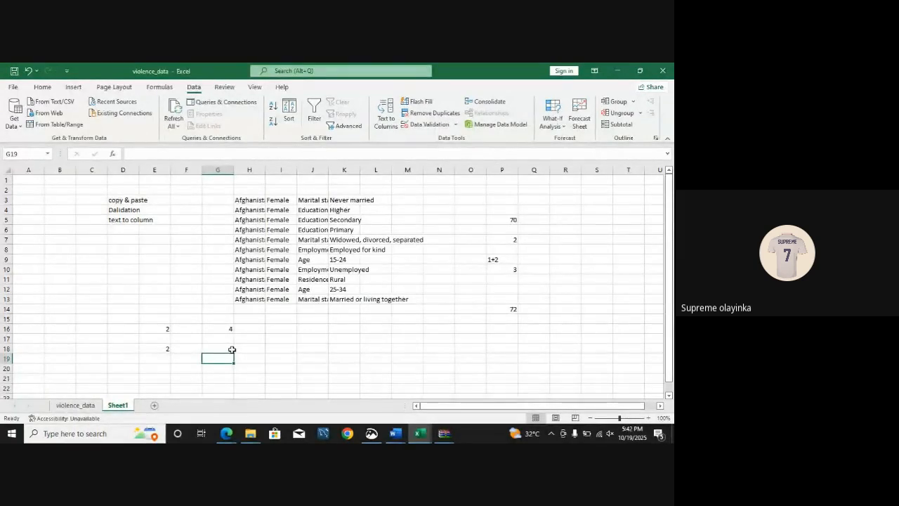
Step: Set the value of cell E18 to 10
click(168, 349)
text(1)
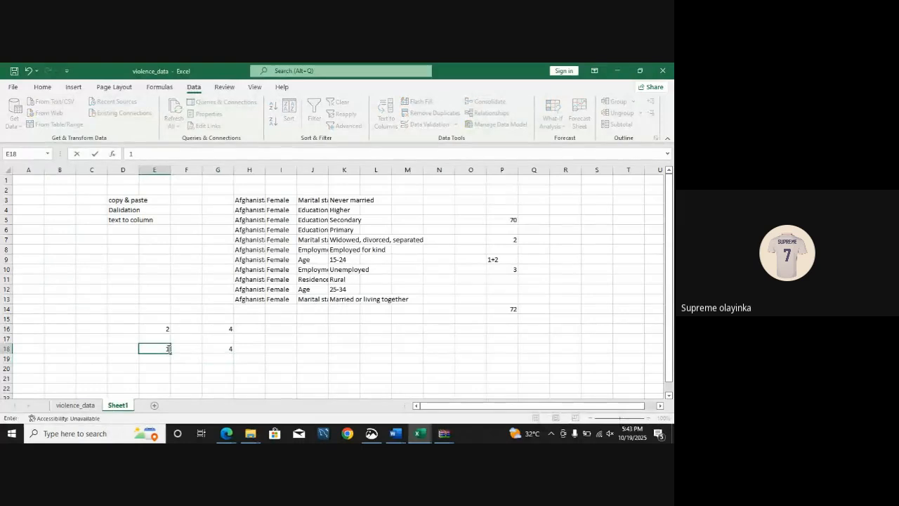
text(0)
key(Return)
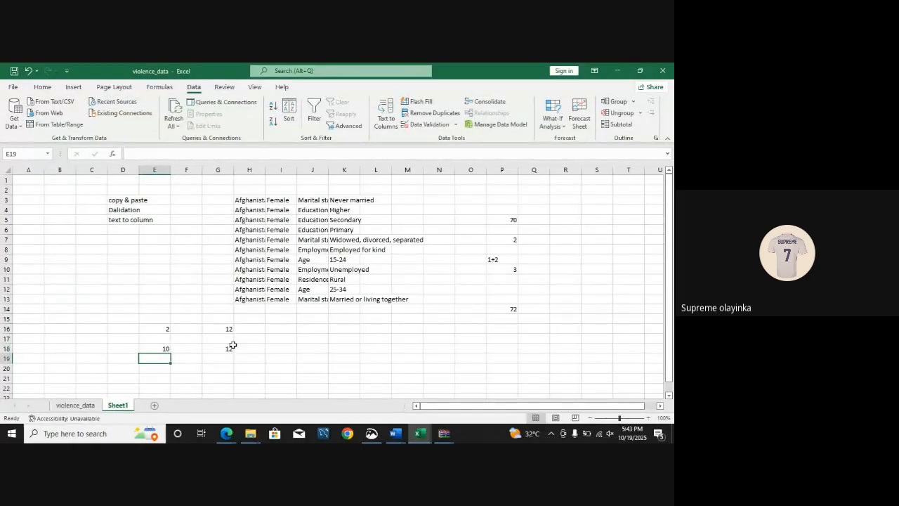
Step: Set cell E16 to 220 and select cell G16 to check its plain addition formula
click(167, 328)
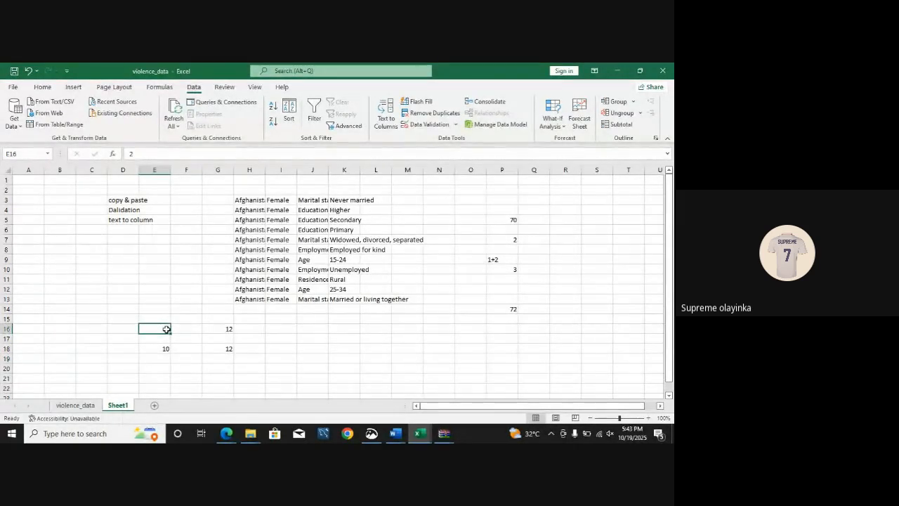
double_click(167, 329)
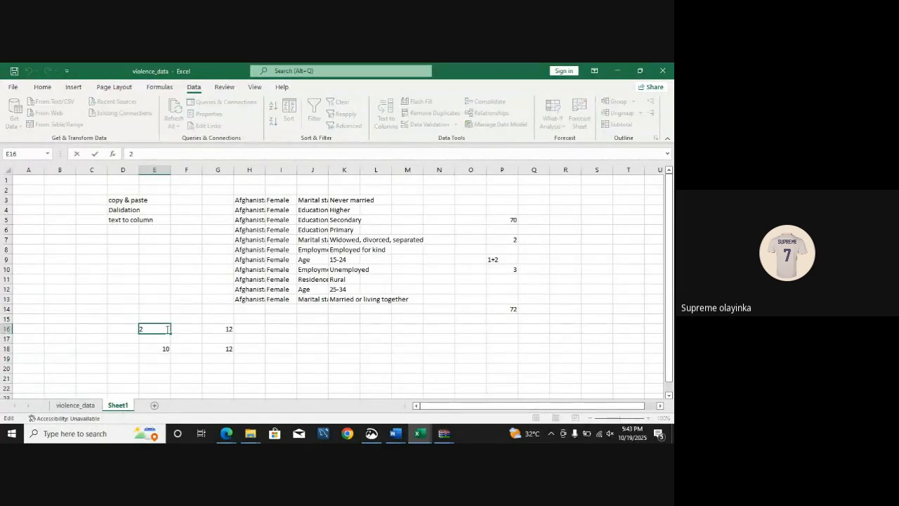
text(20)
key(Return)
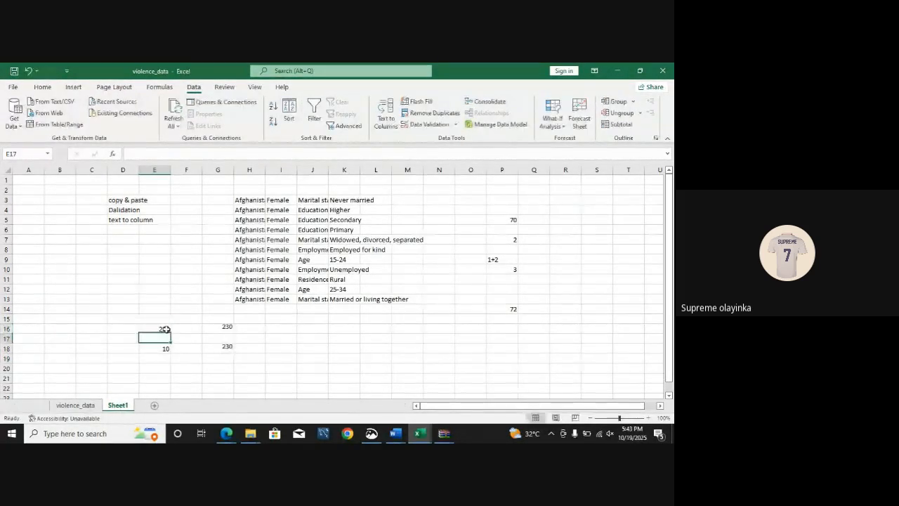
click(223, 328)
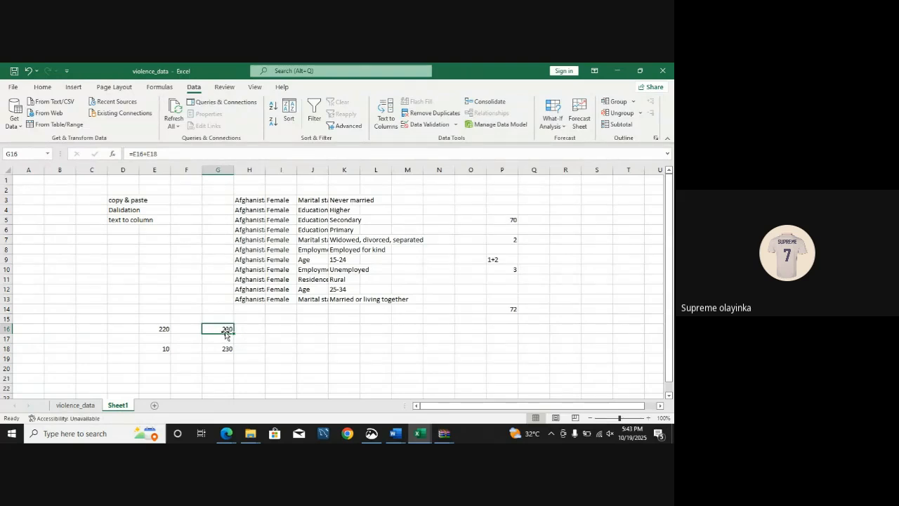
click(289, 347)
Step: Switch to the FOURTH CLASS PDF in Microsoft Edge and view the examples of common Excel functions
click(75, 405)
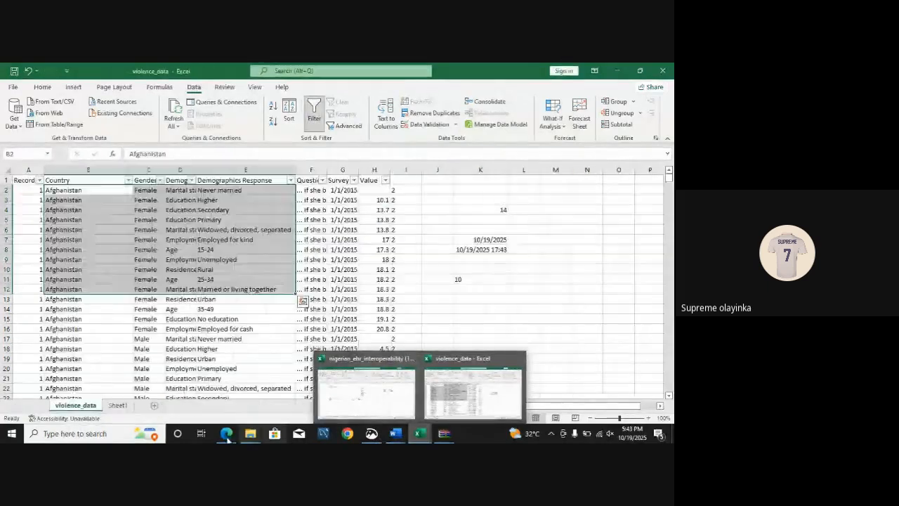
mouse_move(226, 433)
click(178, 388)
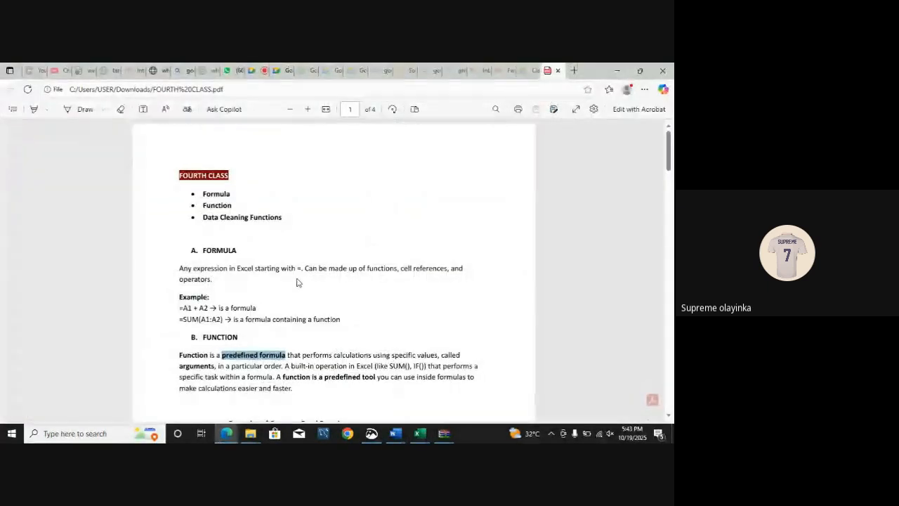
scroll(670, 190, down, 4)
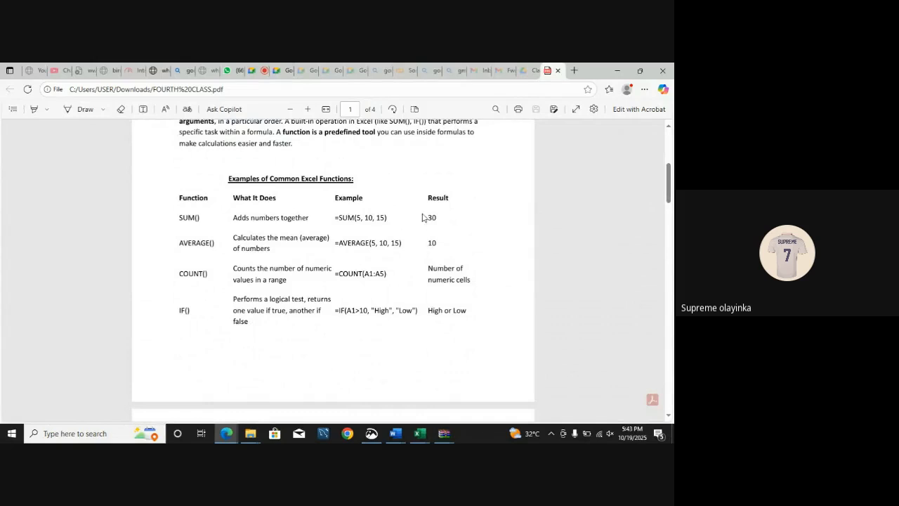
Step: Switch to the nigerian_ehr_interoperability (1) workbook in Excel and open its patient data sheet
click(419, 434)
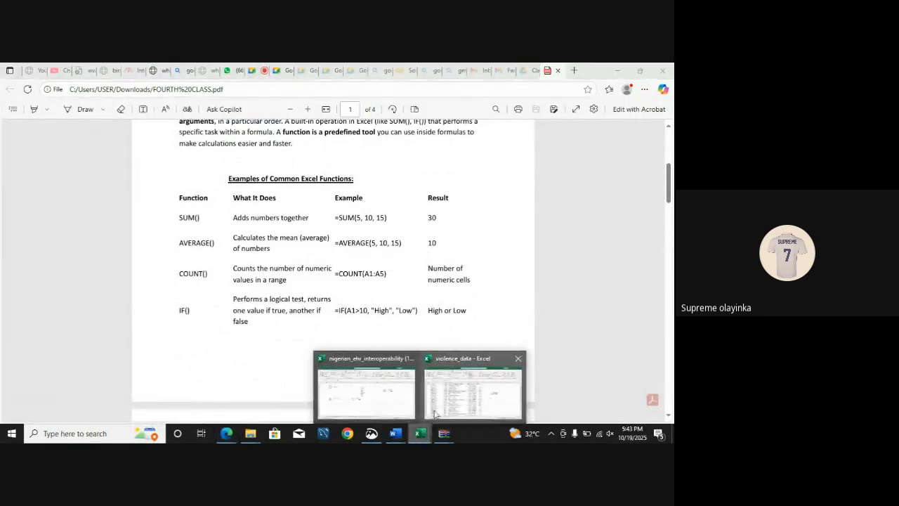
click(457, 406)
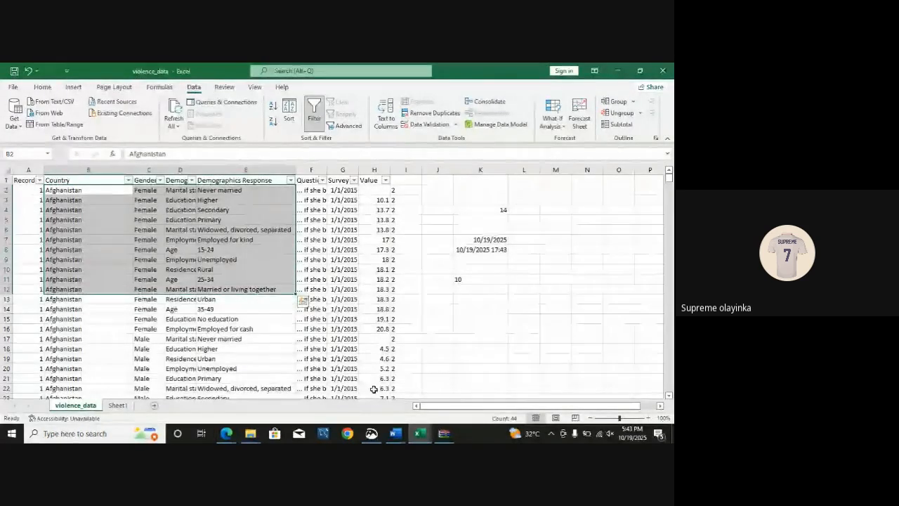
click(421, 433)
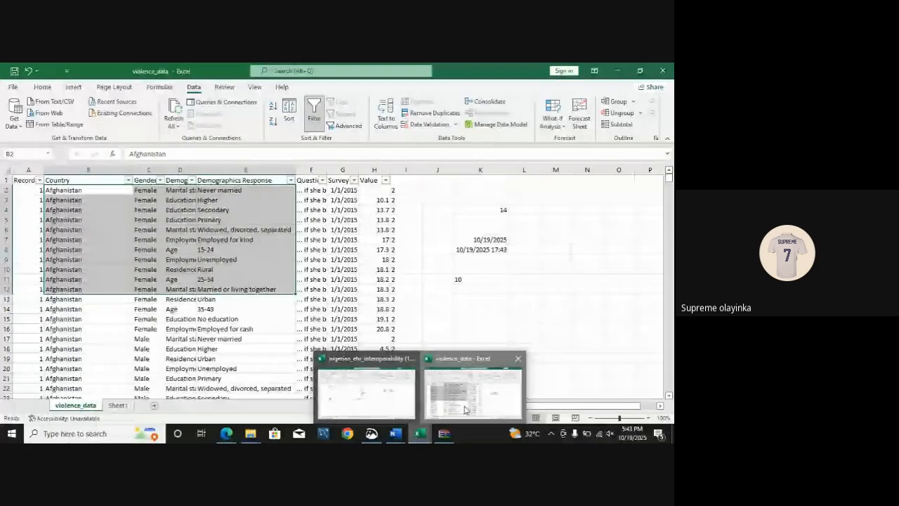
click(451, 409)
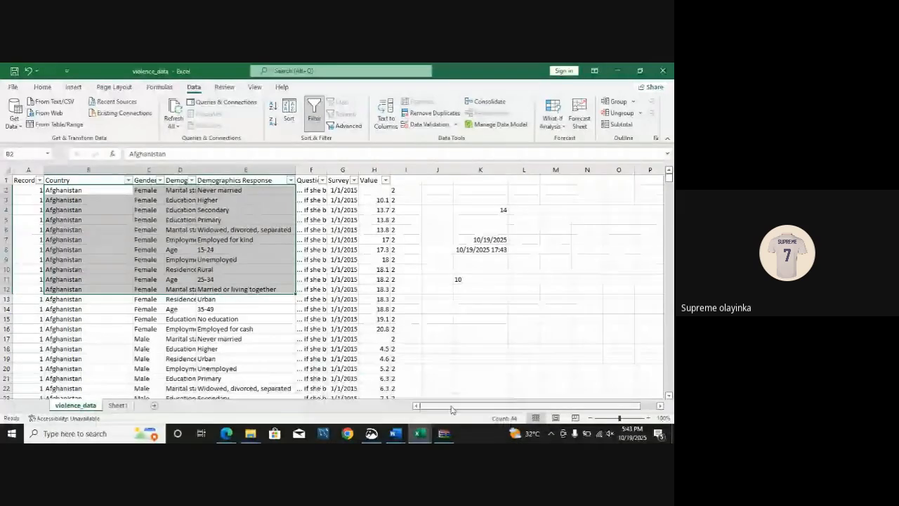
click(422, 434)
click(366, 391)
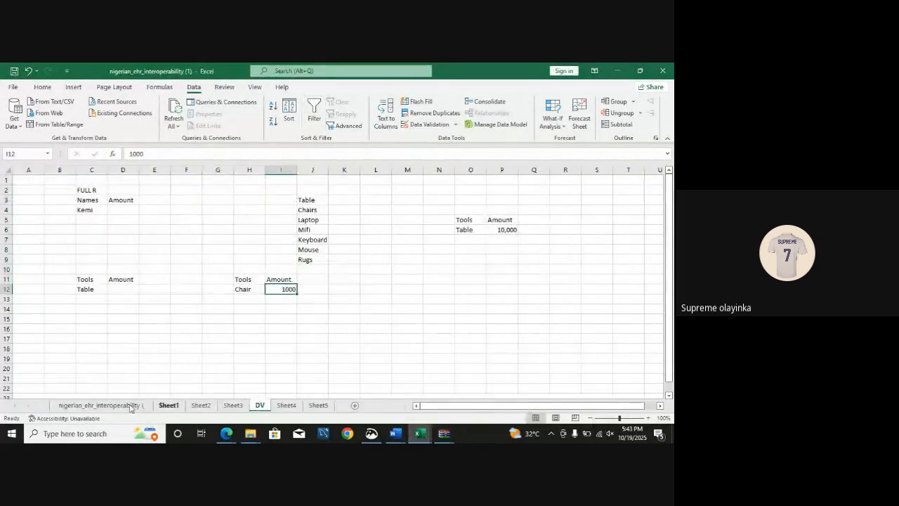
click(103, 406)
drag(133, 190, 202, 369)
key(ctrl+c)
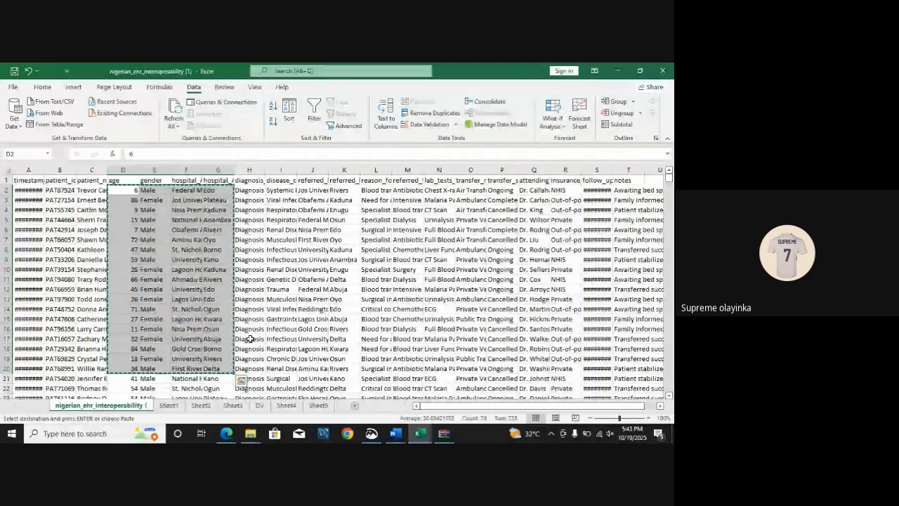
key(Escape)
Step: Copy the patient name, age and gender cells C2:E17 and return to Sheet1 of the violence_data workbook
drag(91, 190, 169, 338)
key(ctrl+c)
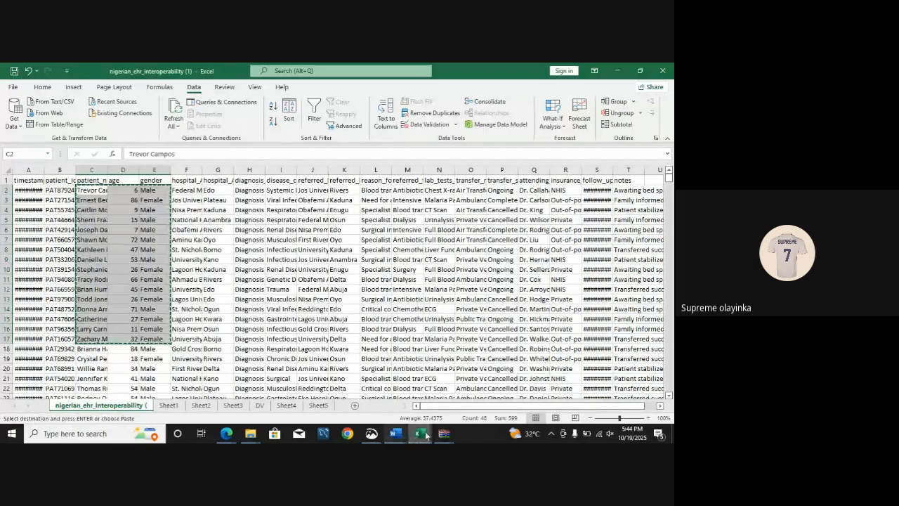
mouse_move(419, 433)
click(490, 386)
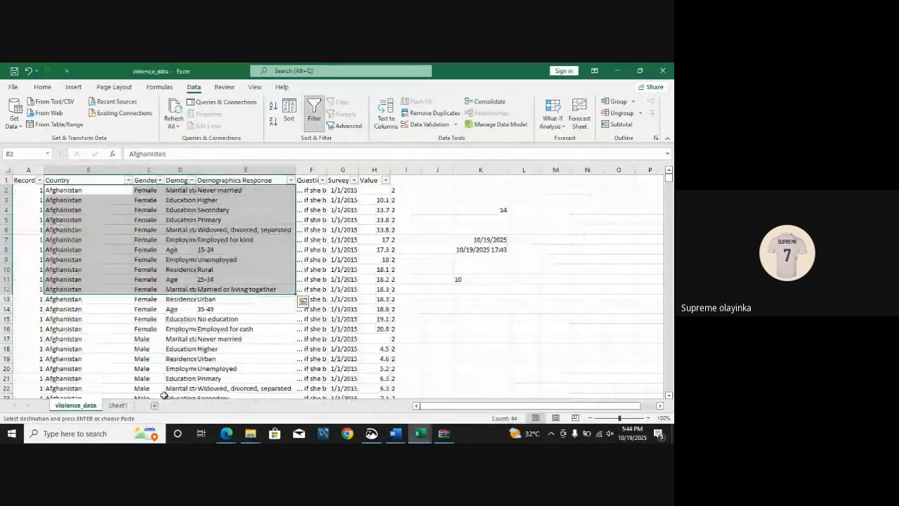
click(121, 405)
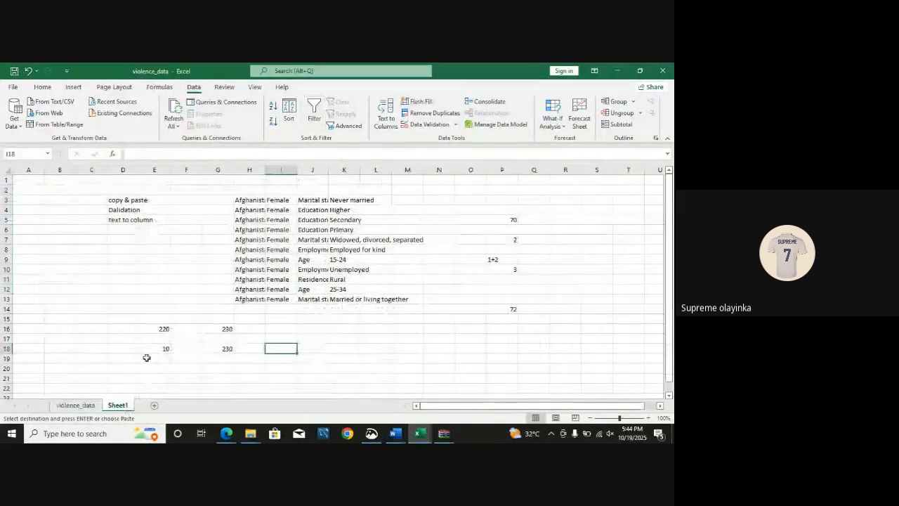
Step: Add a new worksheet to the violence_data workbook and paste the copied patient cells starting at A1
click(158, 407)
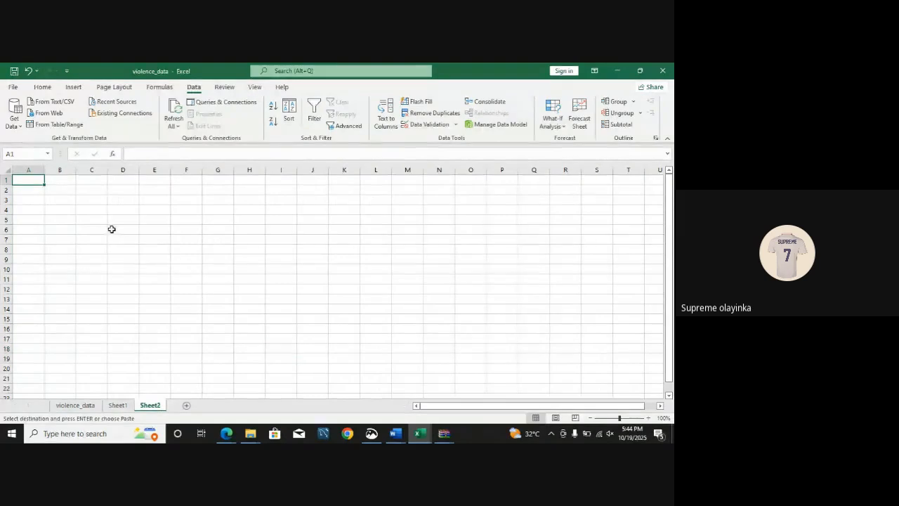
key(ctrl+v)
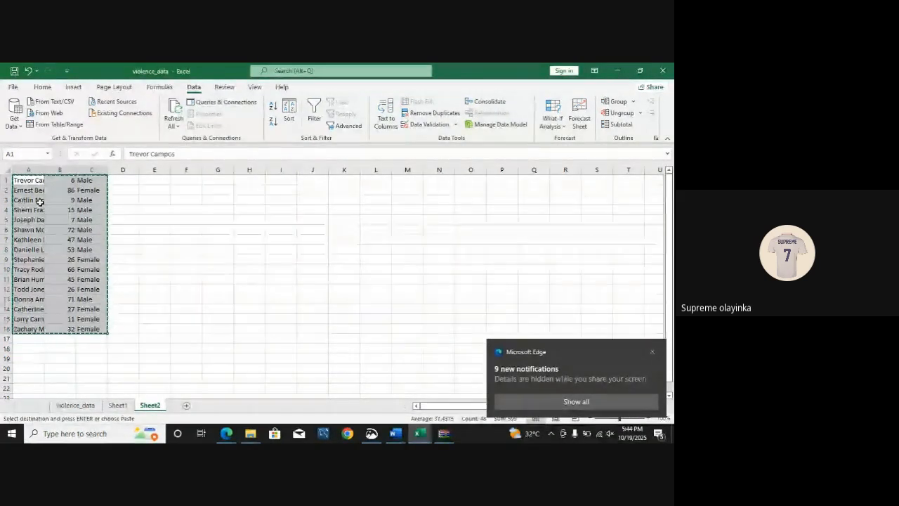
key(BackSpace)
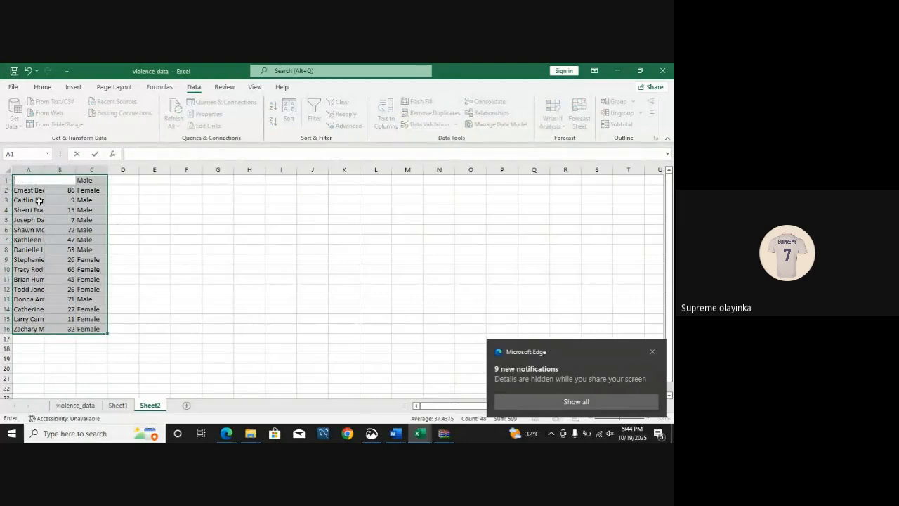
key(Escape)
click(149, 208)
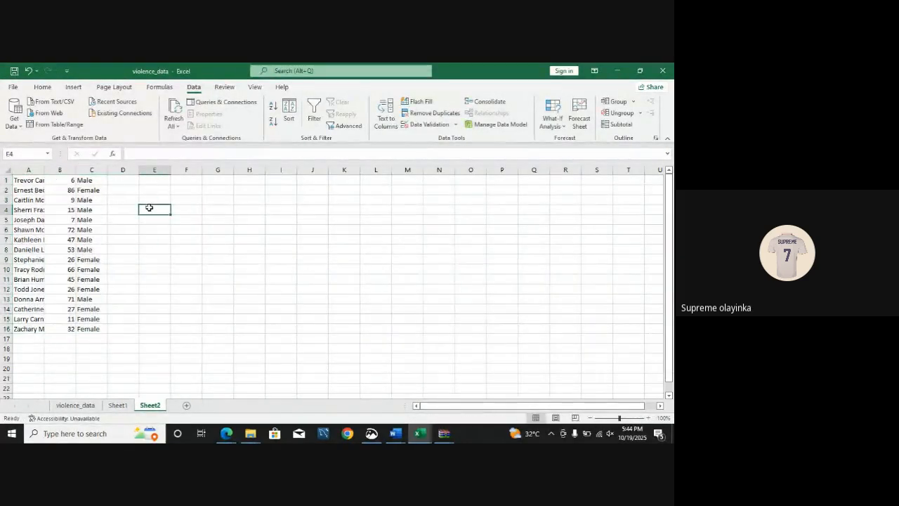
Step: Insert an empty row above the pasted data and enter the headings Names in A1 and Properties in B1
right_click(5, 180)
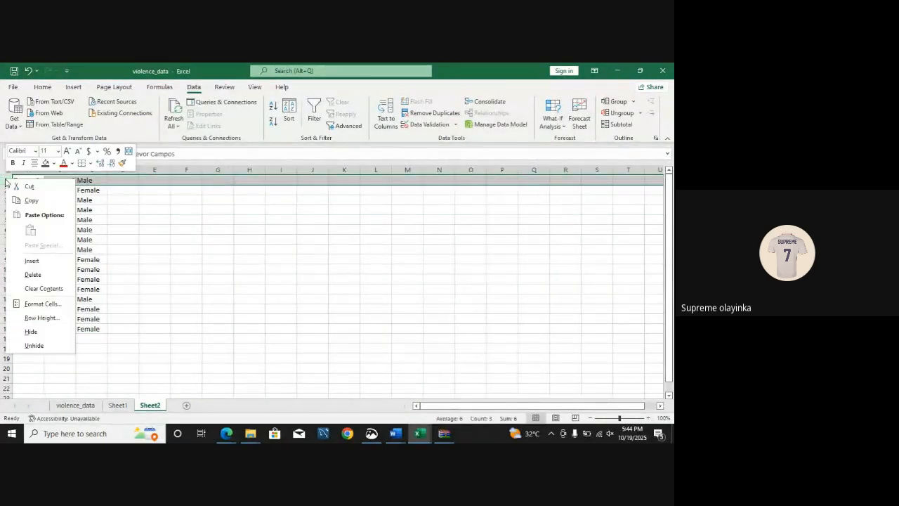
click(32, 260)
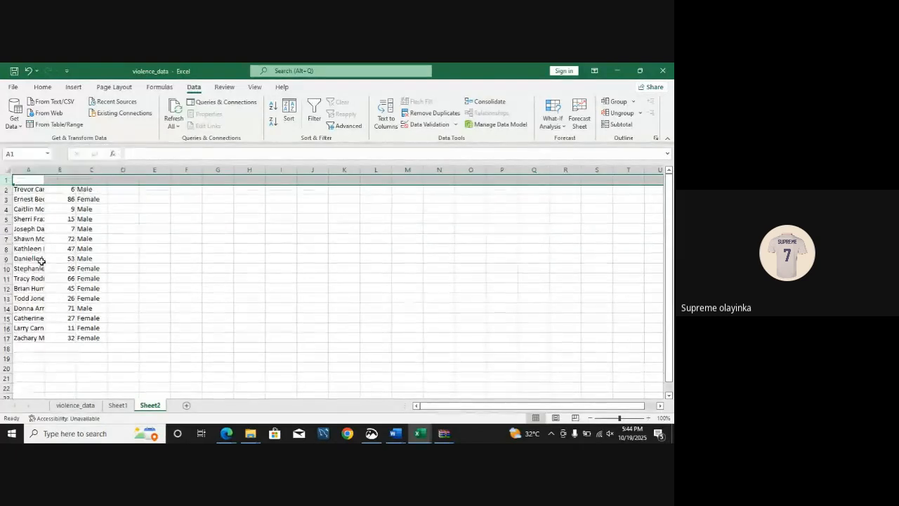
click(25, 182)
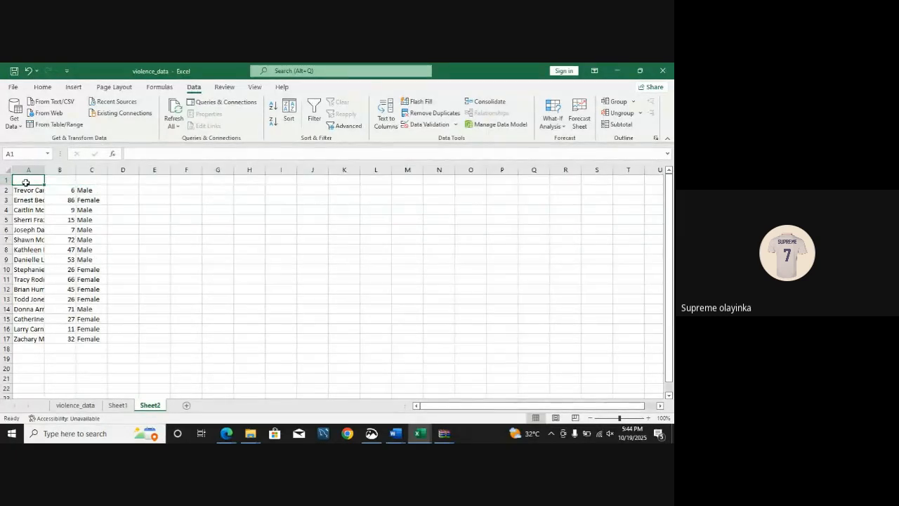
text(Na,)
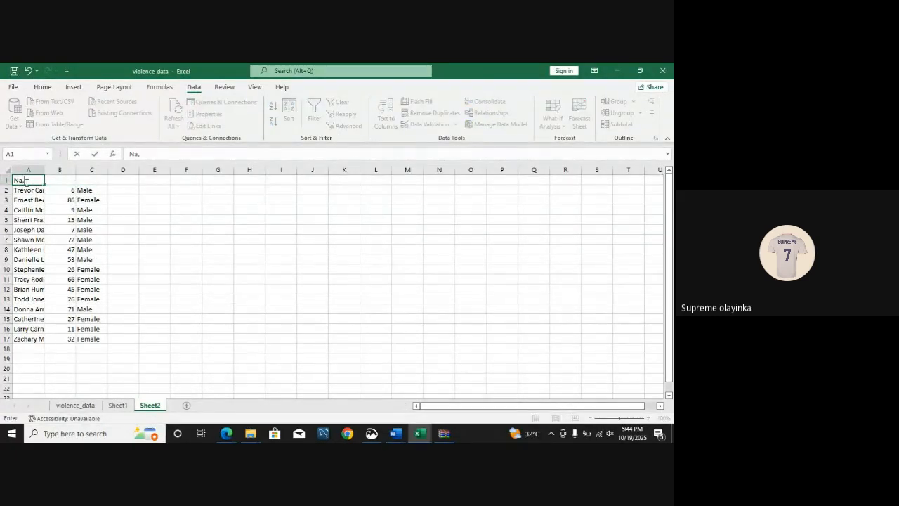
text(es)
key(BackSpace)
key(BackSpace)
key(BackSpace)
text(mes)
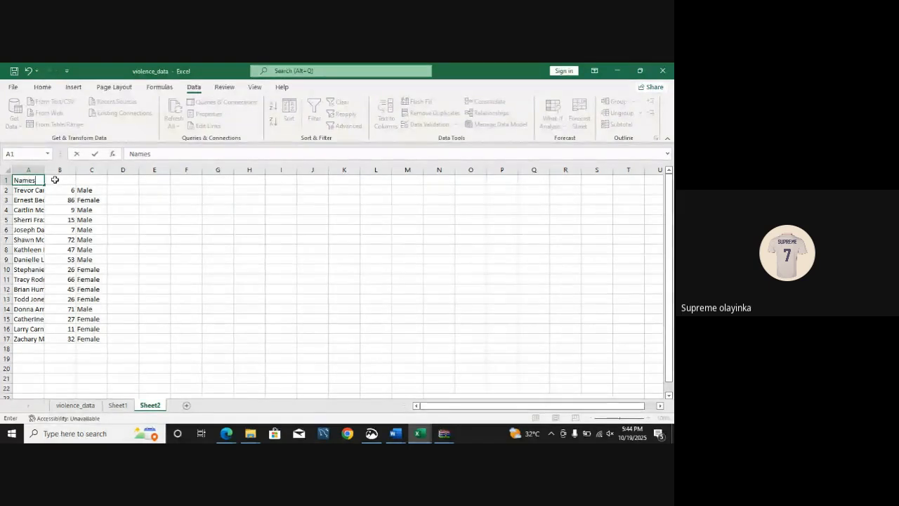
click(54, 179)
text(Properties)
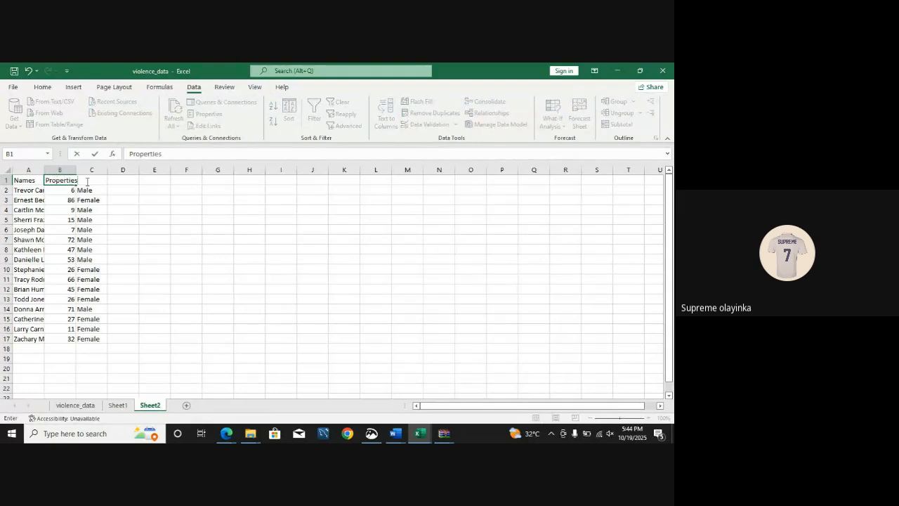
Step: Enter the heading Gender in C1 above the pasted gender column
click(88, 180)
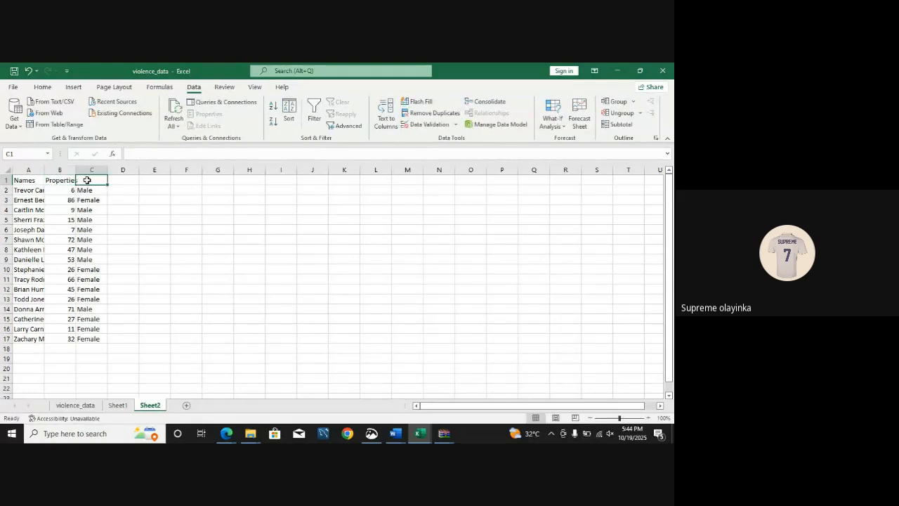
text(Gender)
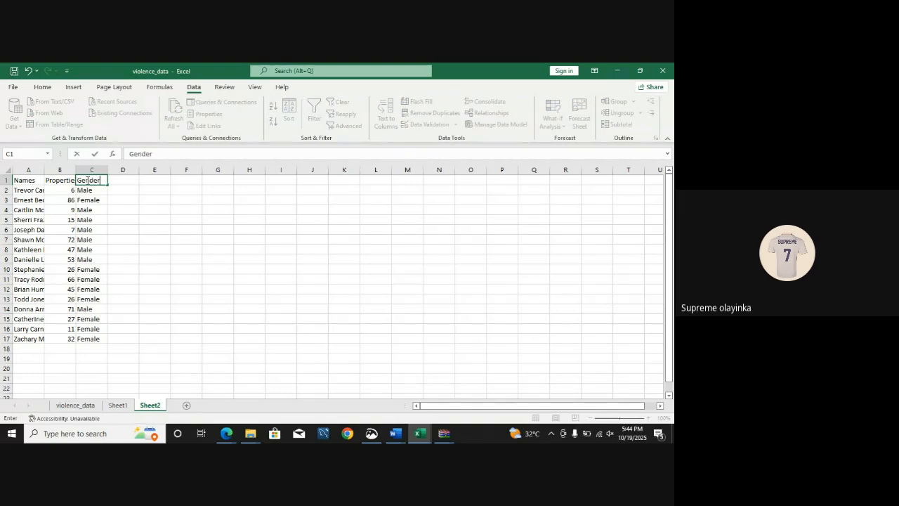
key(Return)
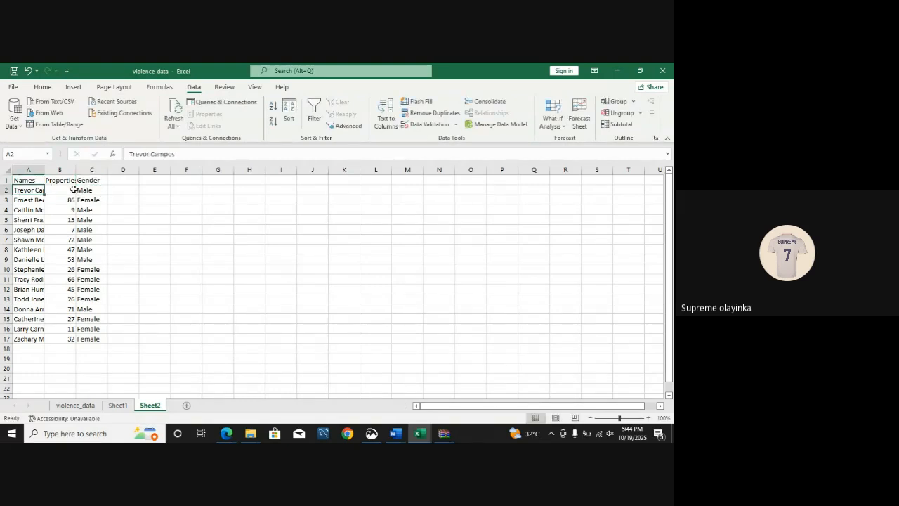
Step: Start a SUM function in H7 for the numbers in the Properties column
drag(69, 189, 71, 278)
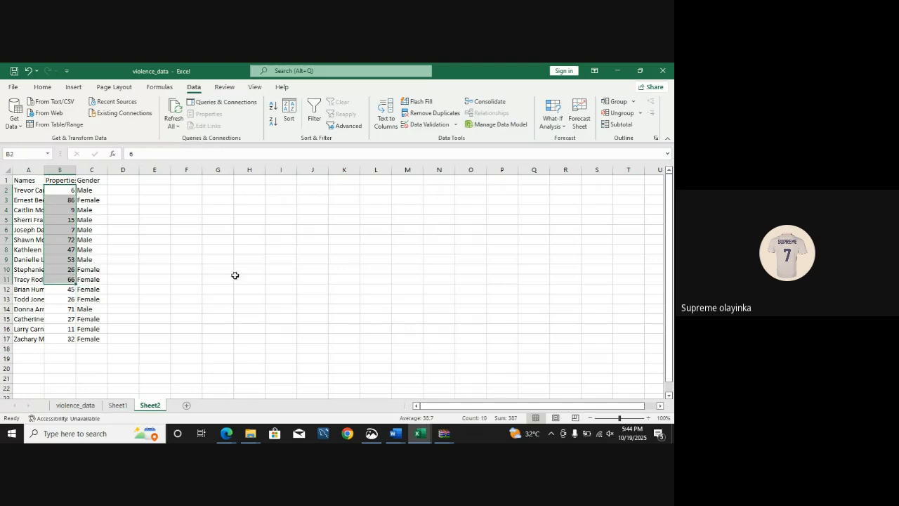
click(247, 240)
text(=)
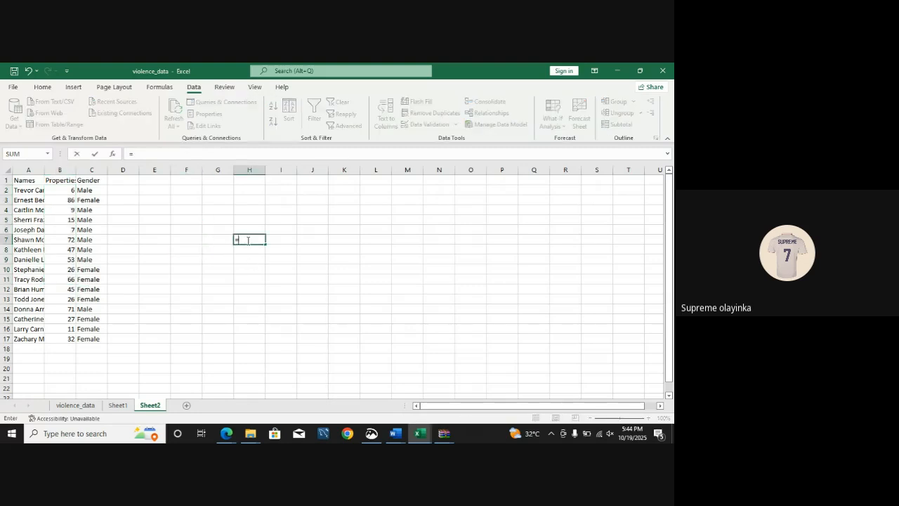
text(sum)
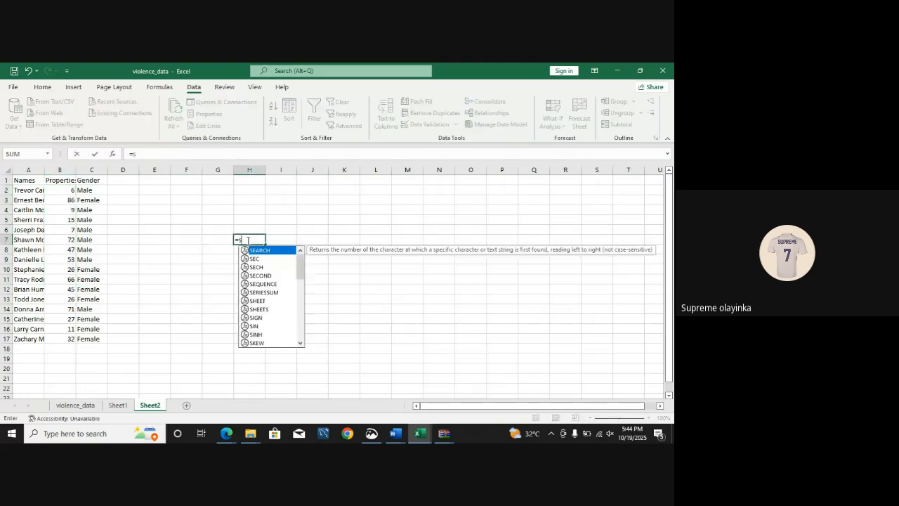
key(BackSpace)
key(BackSpace)
key(BackSpace)
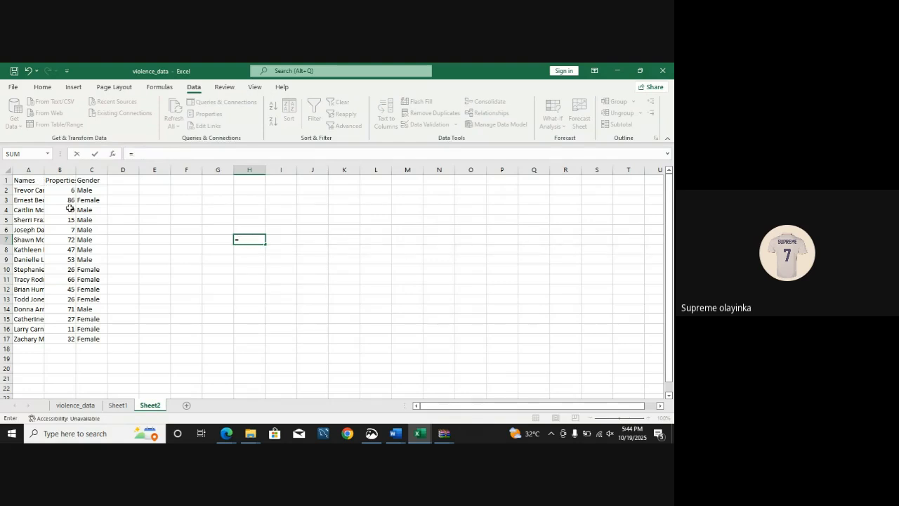
text(sum)
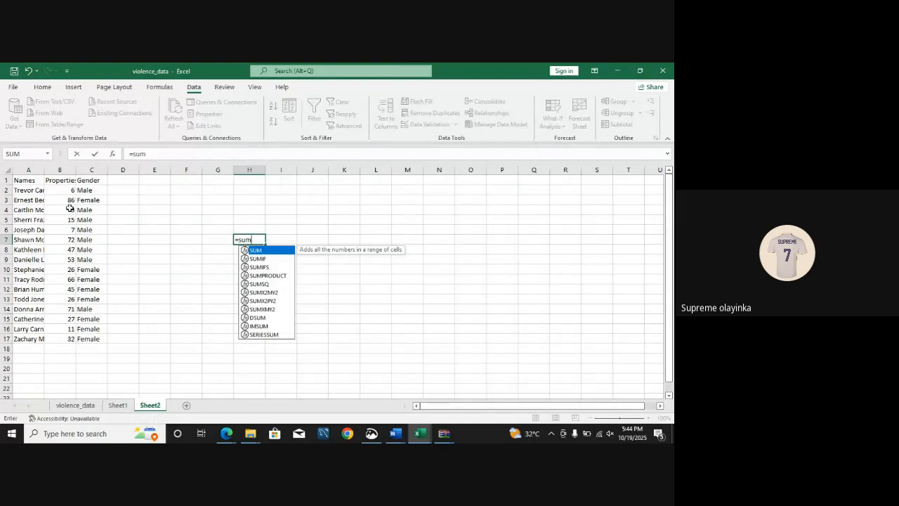
key(Tab)
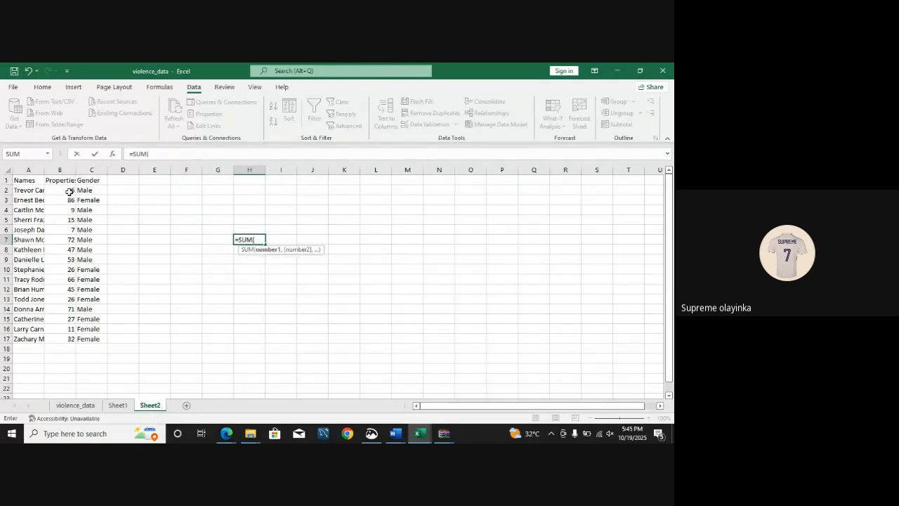
Step: Try listing B2, B3 and B4 as separate arguments of the SUM function in H7, and clear them again
click(69, 192)
text(,)
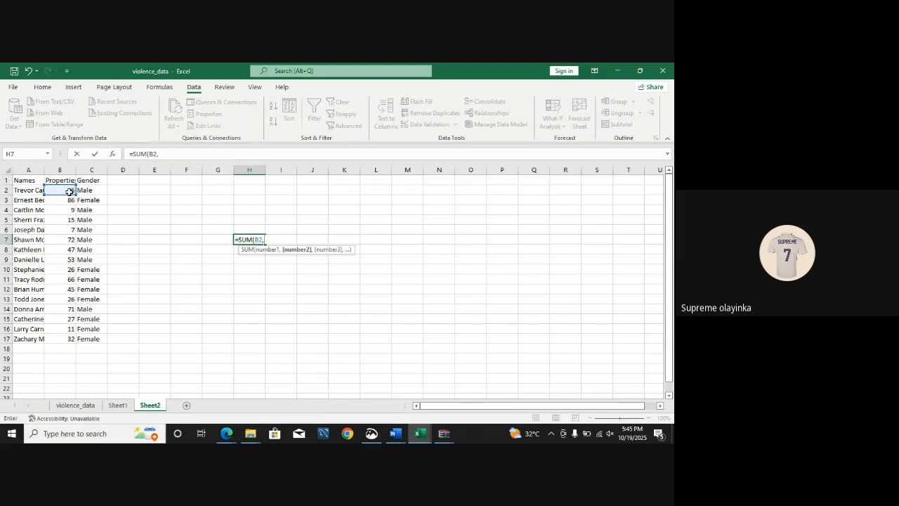
click(71, 200)
text(,)
click(71, 208)
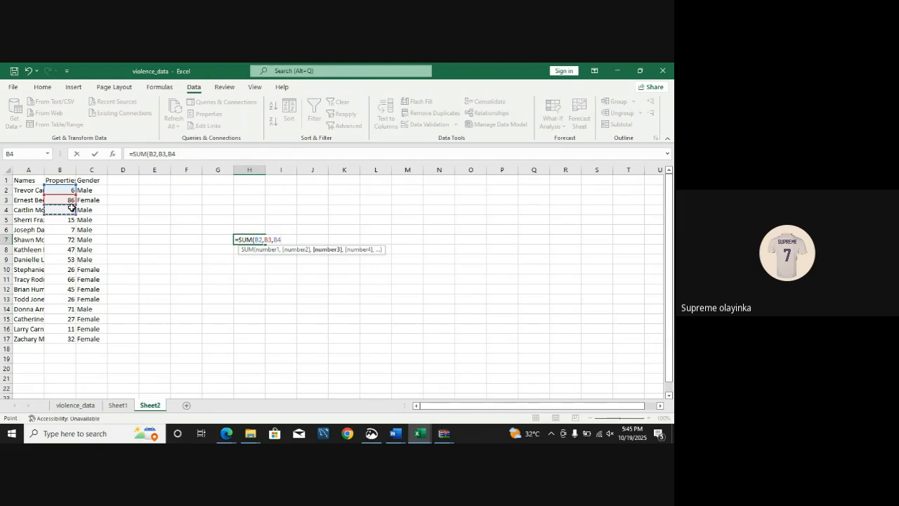
key(BackSpace)
key(BackSpace)
key(BackSpace)
key(BackSpace)
key(BackSpace)
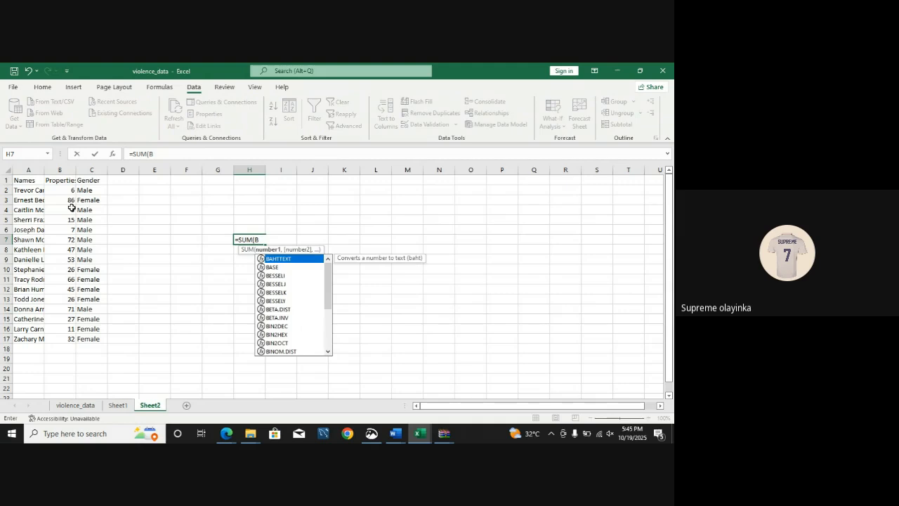
key(BackSpace)
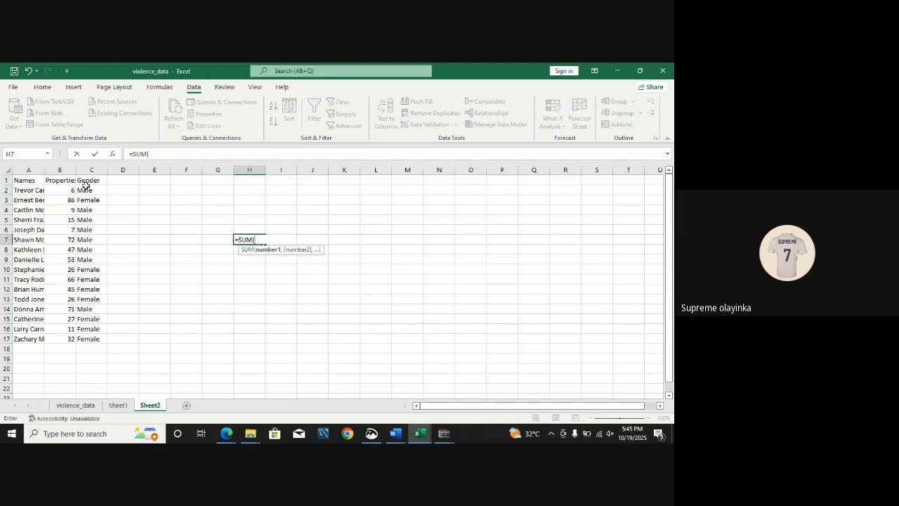
Step: Complete the formula in H7 as =SUM(B2:B17) and reselect the cell to view its formula
drag(71, 189, 68, 299)
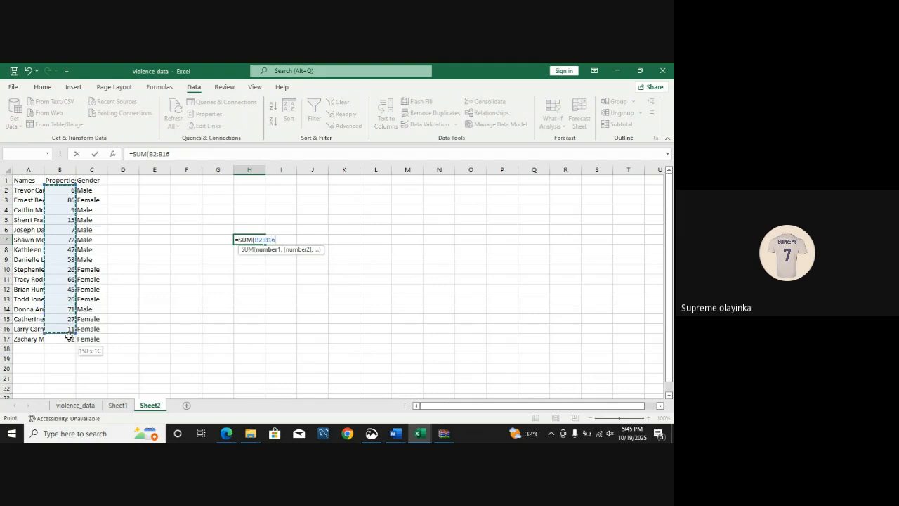
drag(69, 337, 73, 300)
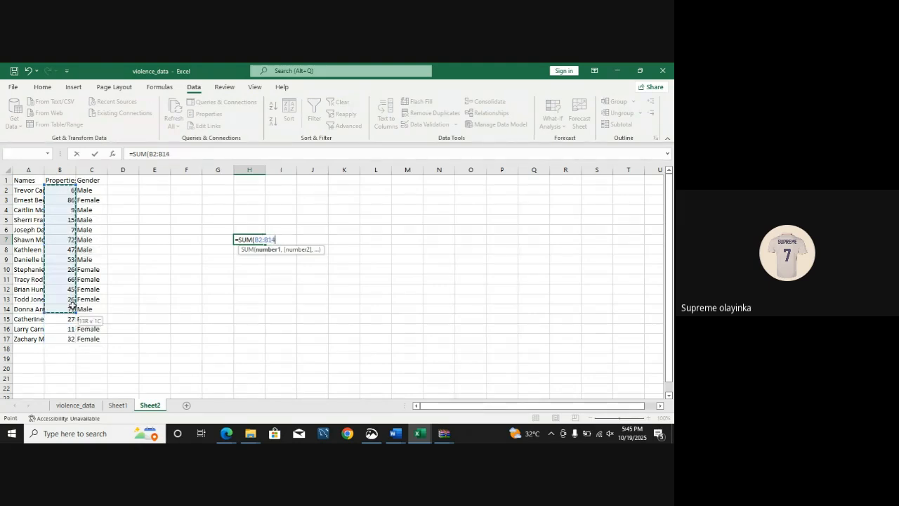
drag(73, 339, 73, 339)
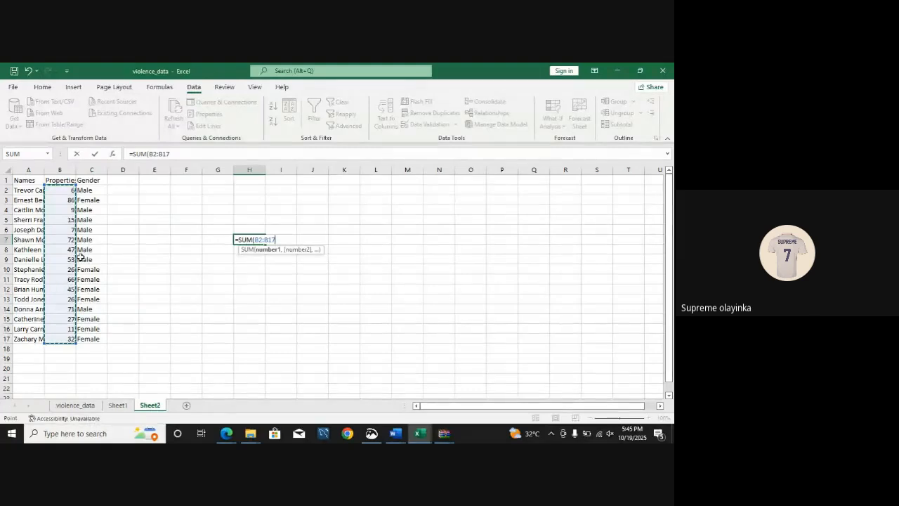
text())
key(Return)
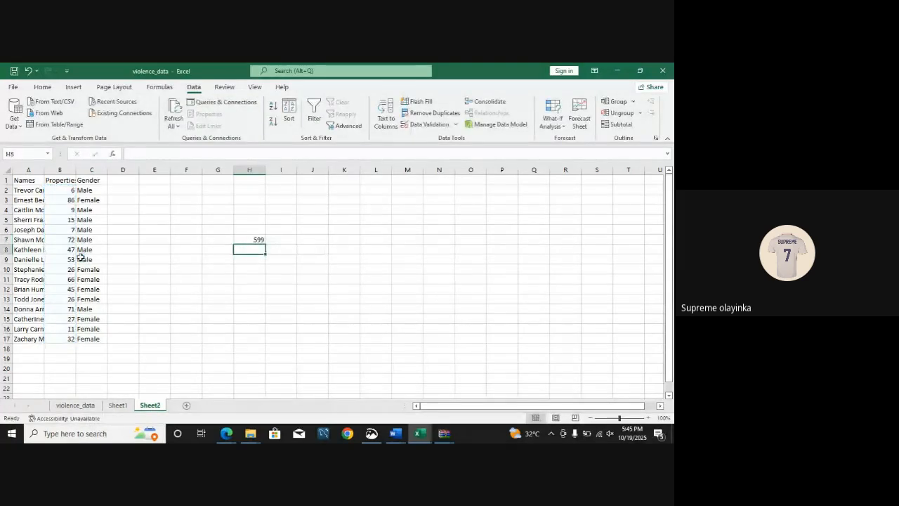
click(257, 239)
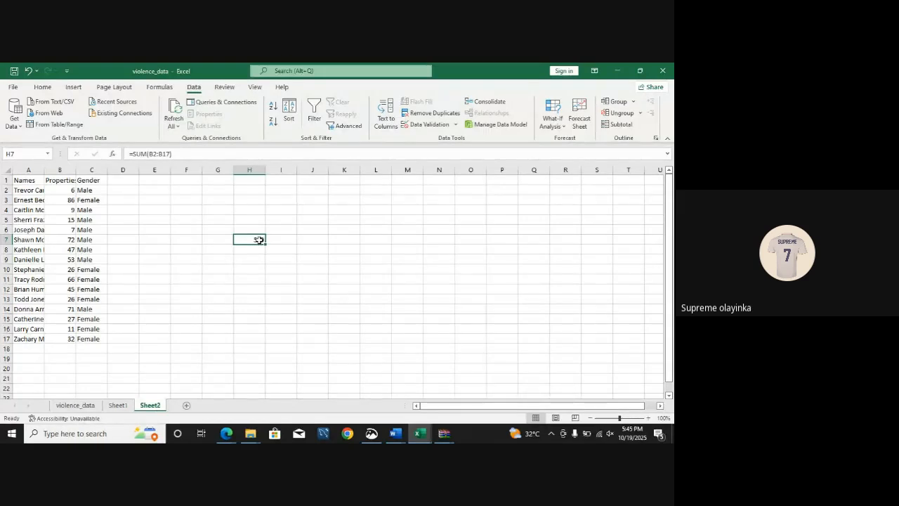
Step: Change the value in B2, the first Properties entry, to 10
click(72, 190)
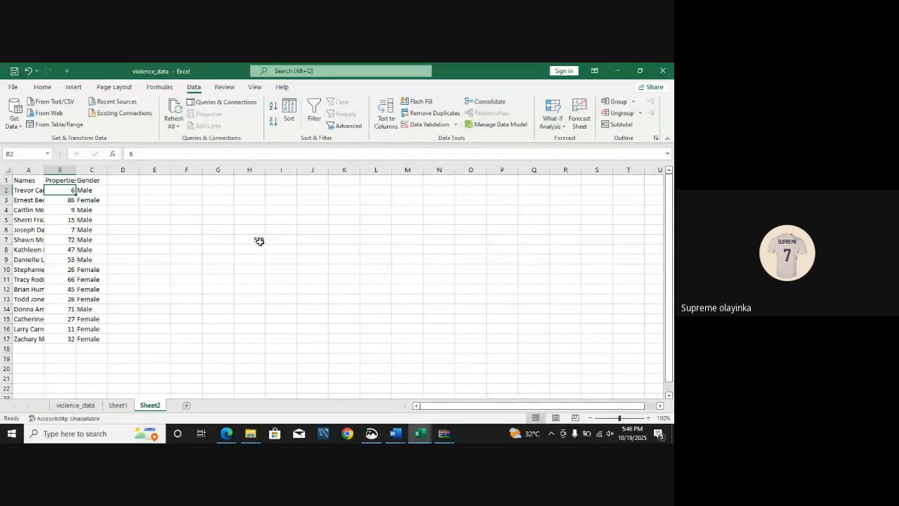
double_click(72, 191)
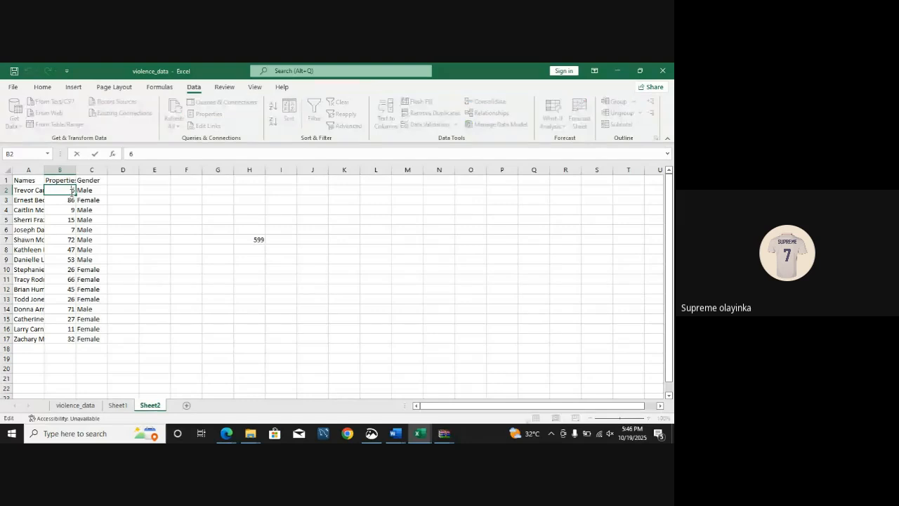
key(BackSpace)
text(10)
key(Return)
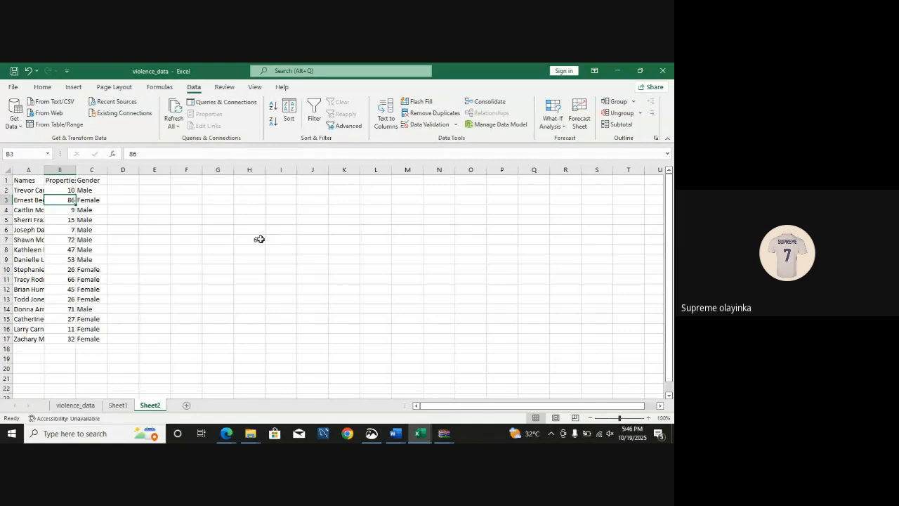
Step: Total only part of the Properties column by entering =SUM(B5:B10) in H11
click(254, 280)
text(=sum)
key(Tab)
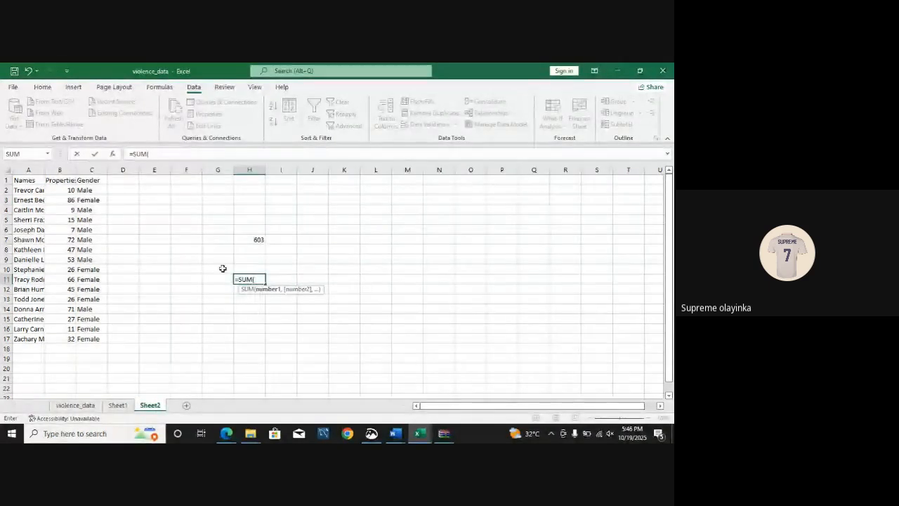
drag(61, 219, 67, 266)
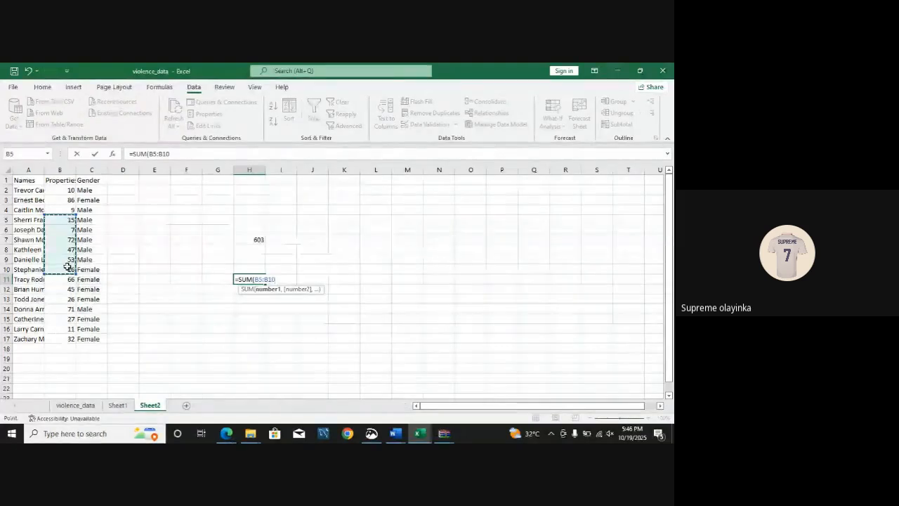
text())
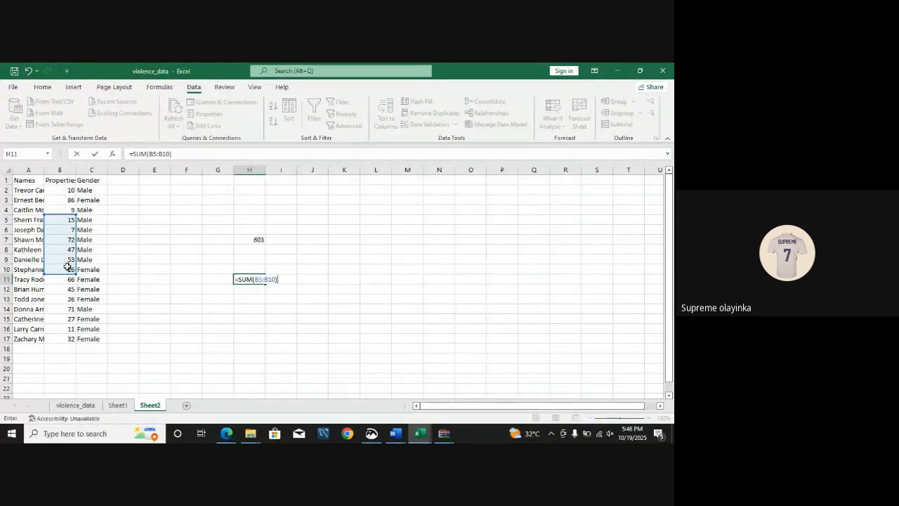
key(Return)
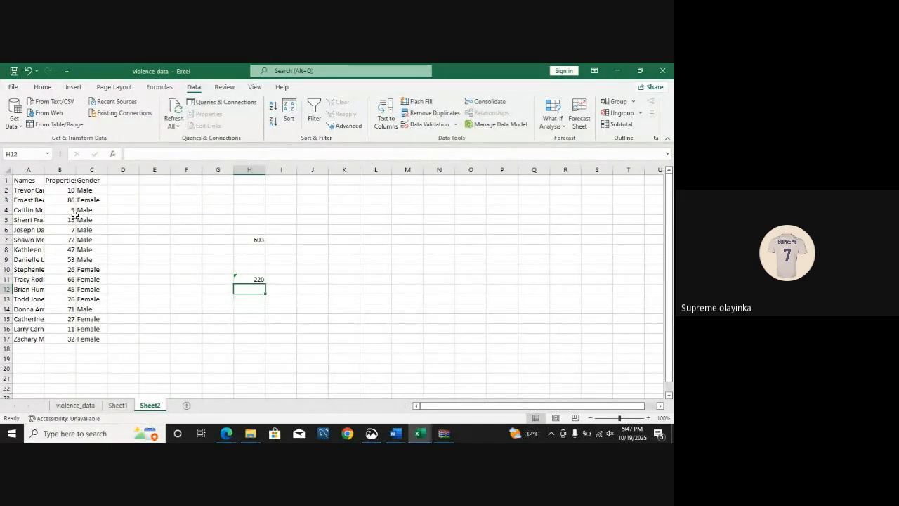
Step: Calculate the mean of the whole Properties column by entering =AVERAGE(B2:B17) in E7
click(152, 239)
text(=)
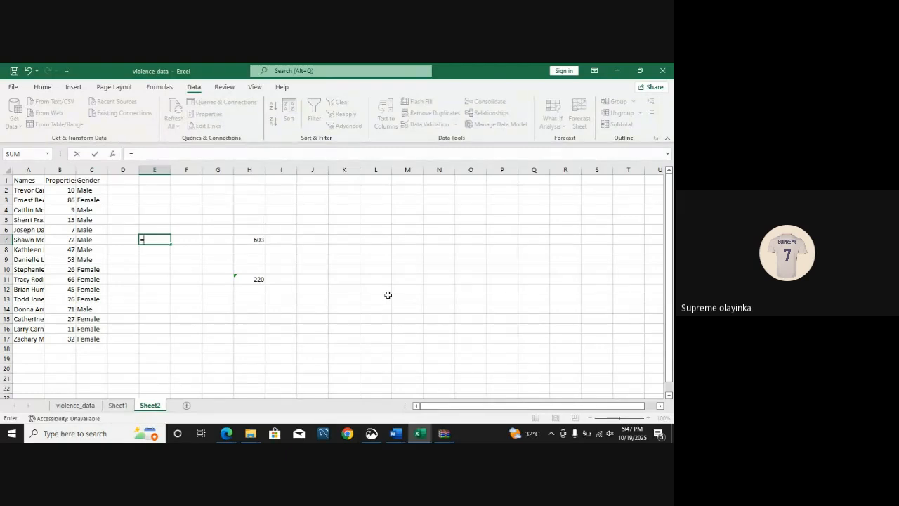
text(av)
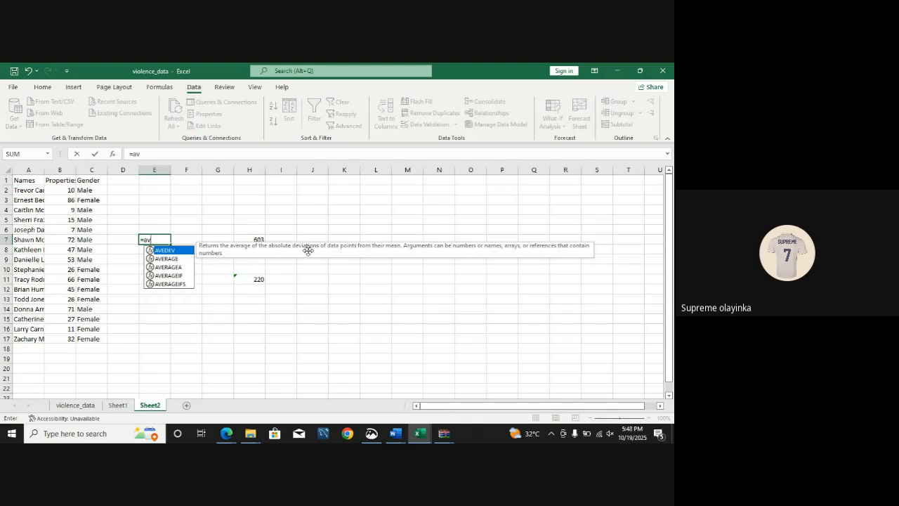
key(Down)
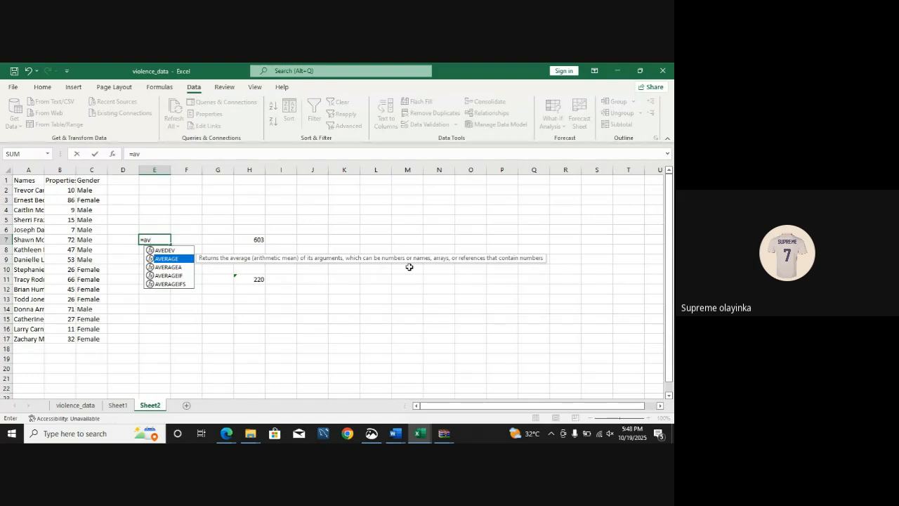
key(Tab)
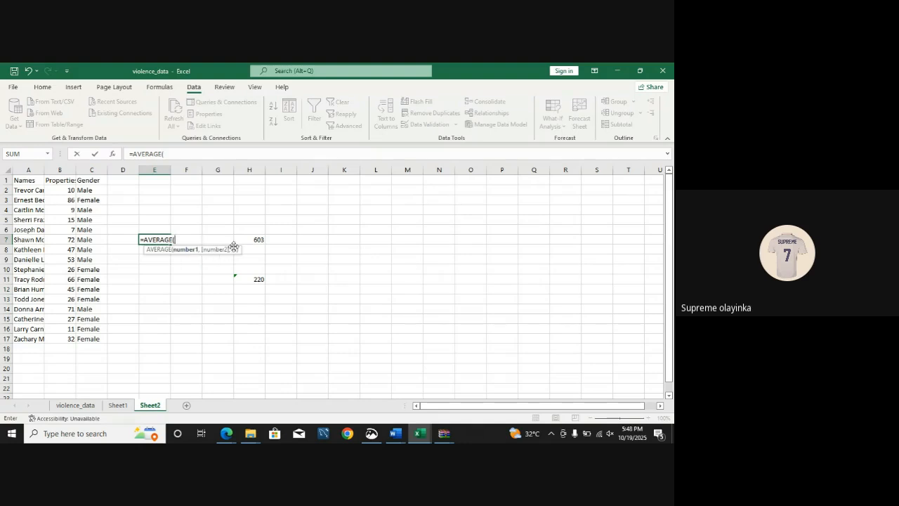
click(71, 189)
drag(70, 190, 67, 339)
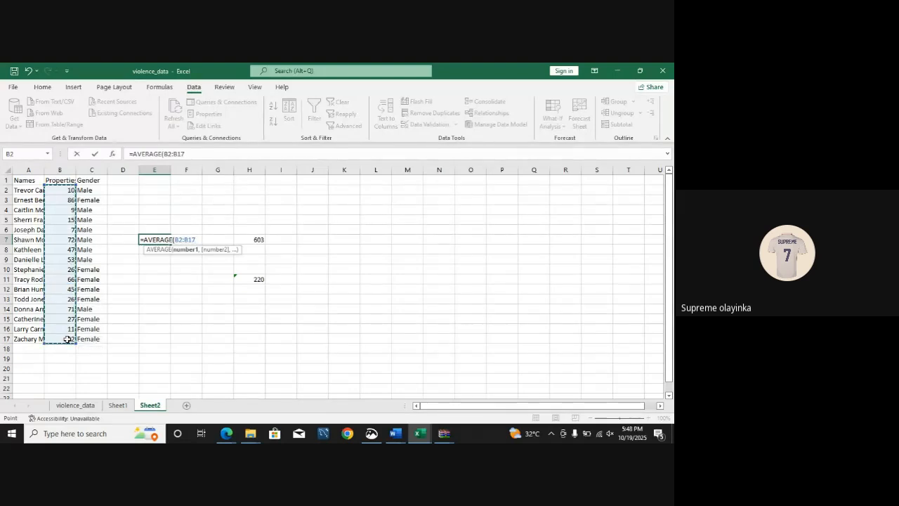
text())
key(Return)
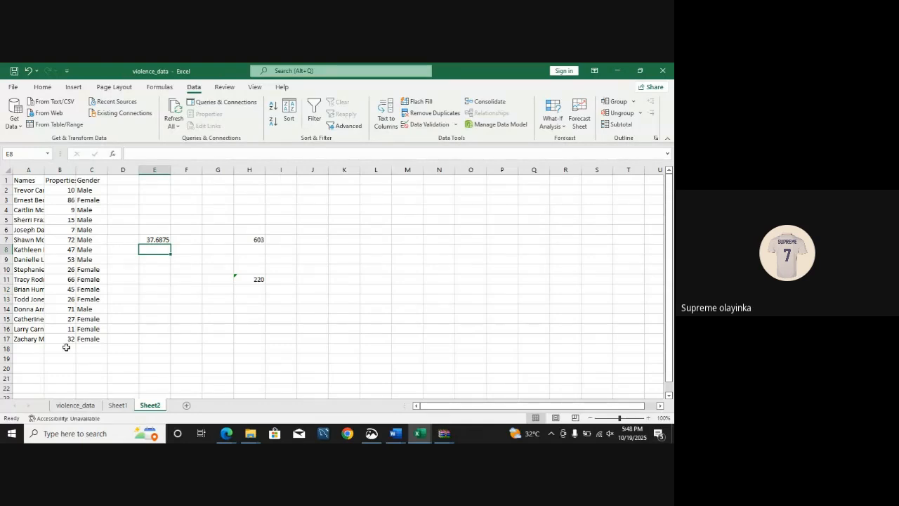
Step: Check the common function examples in FOURTH CLASS.pdf in Microsoft Edge and return to the violence_data workbook in Excel
mouse_move(219, 437)
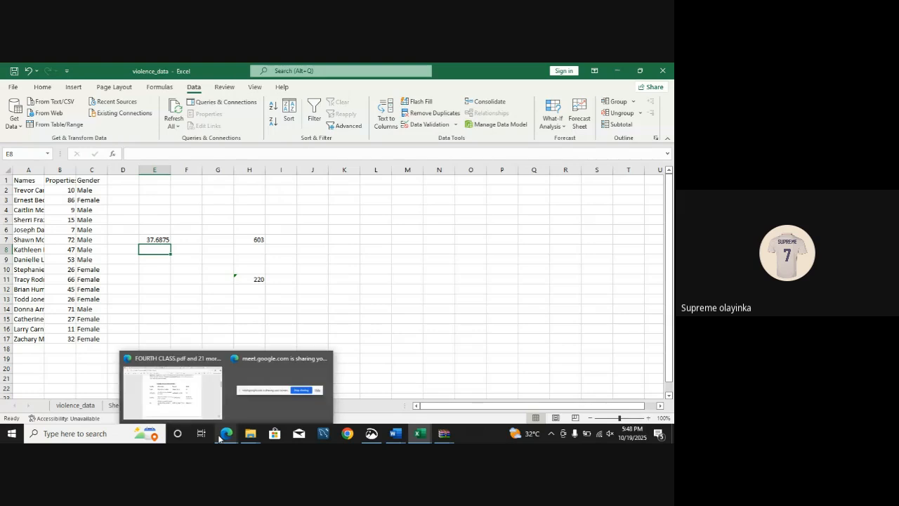
click(195, 394)
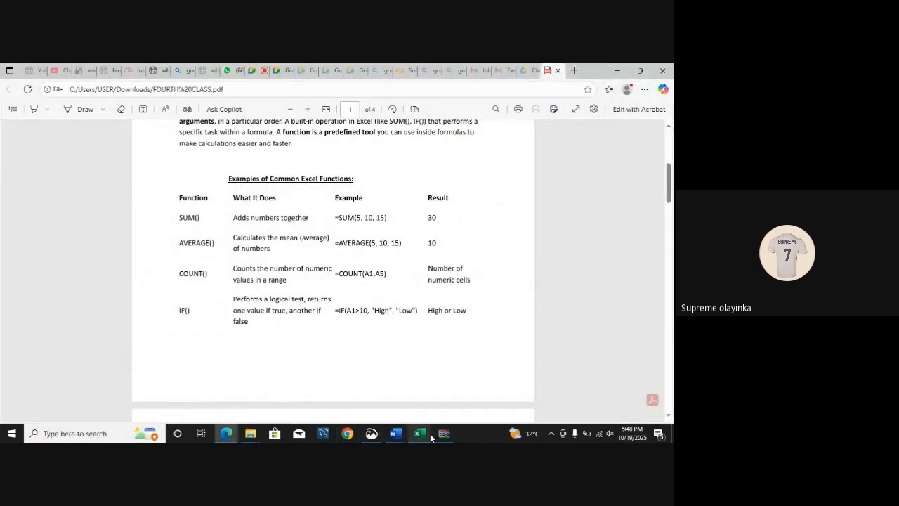
mouse_move(419, 432)
click(464, 394)
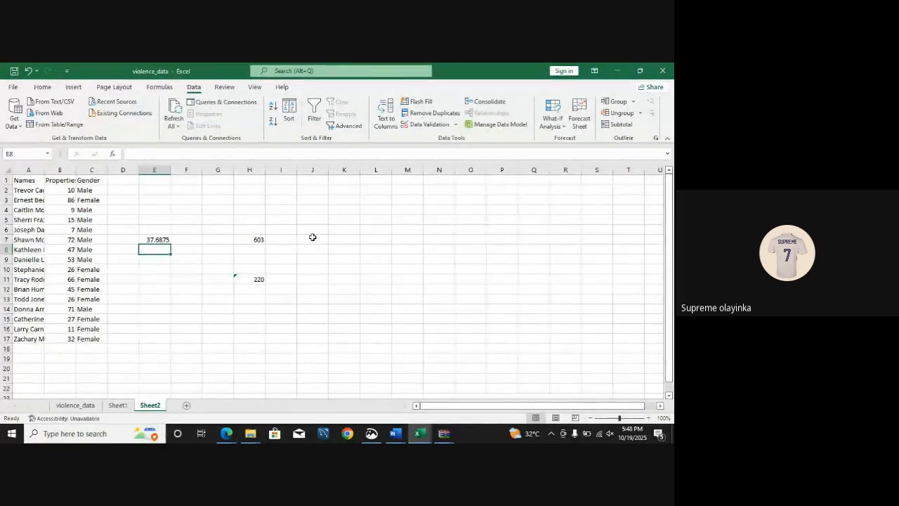
Step: Count the numeric entries in the Properties column by entering =COUNT(B2:B17) in J7
click(316, 238)
text(=)
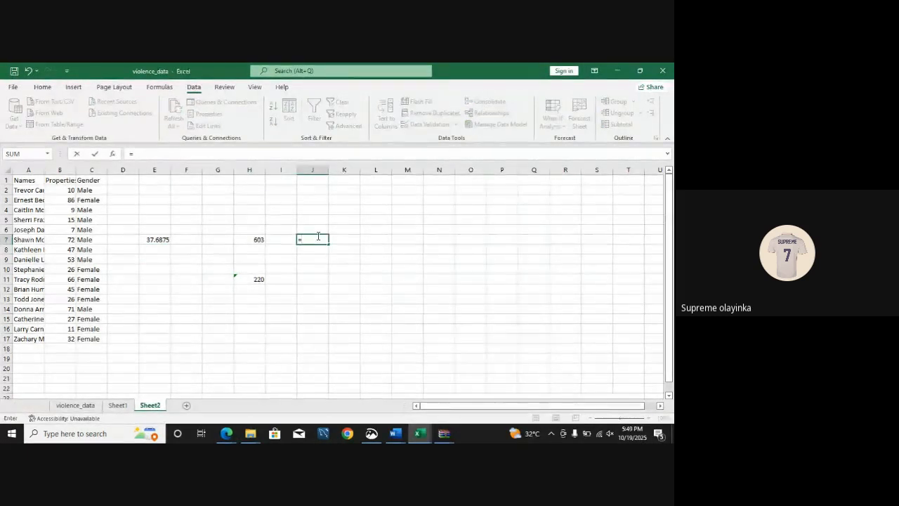
text(count)
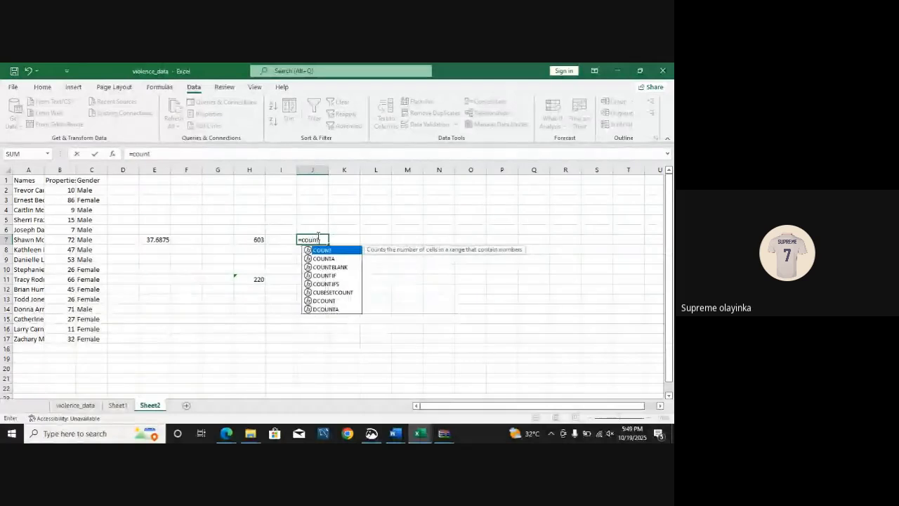
key(Tab)
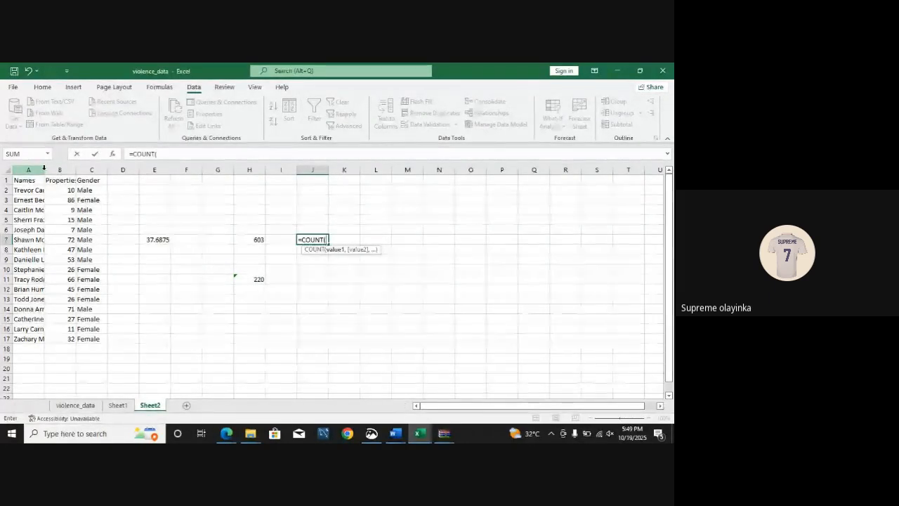
drag(52, 190, 67, 337)
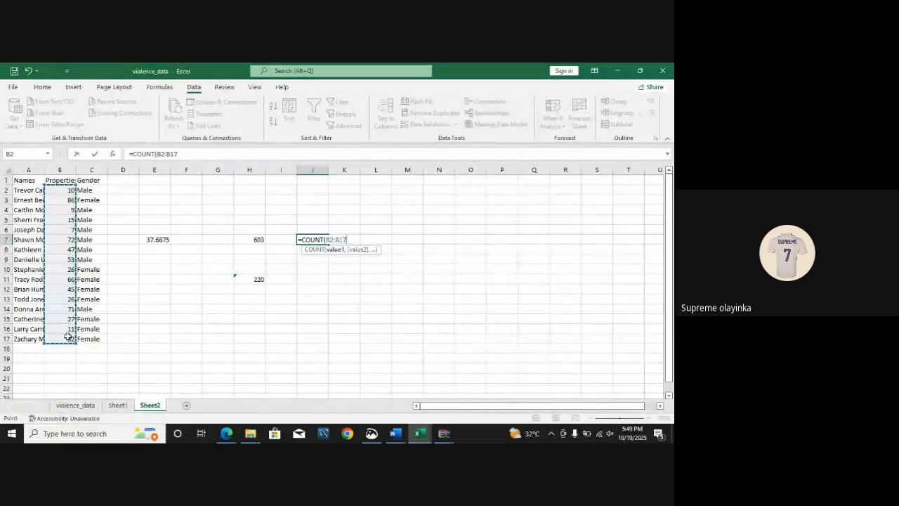
text())
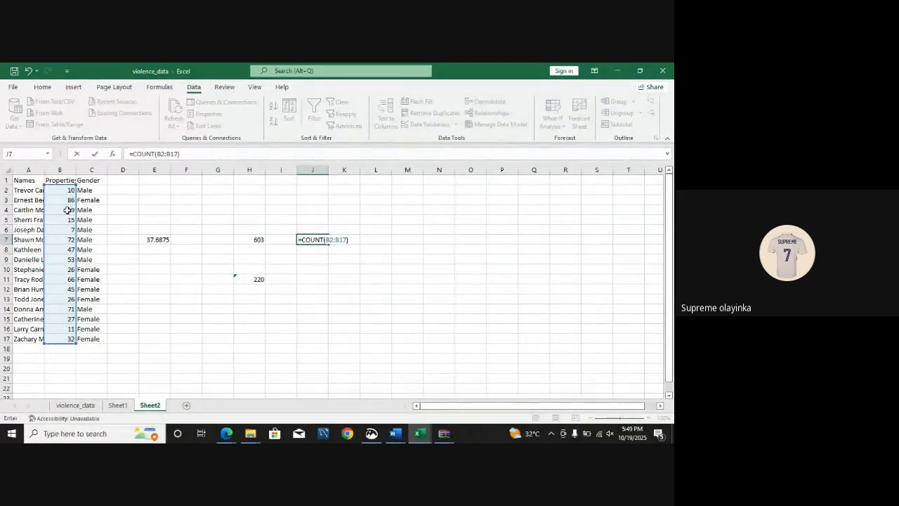
key(Return)
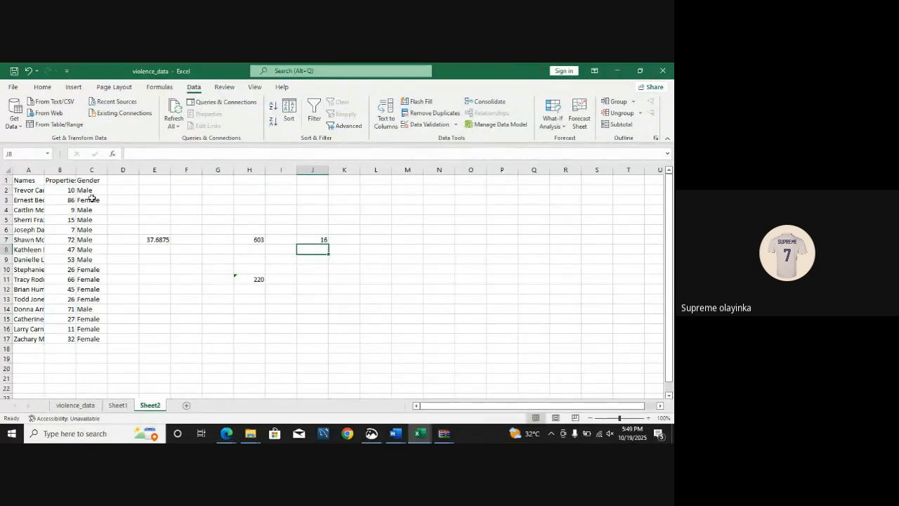
Step: Fit column A's width to the full names and try counting them by entering =COUNT(A2:A17) in J10
double_click(44, 170)
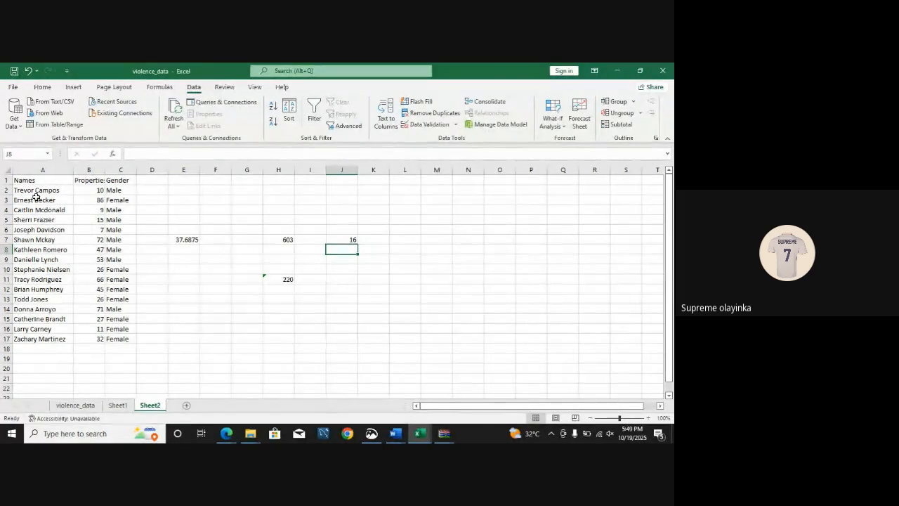
click(344, 269)
text(=)
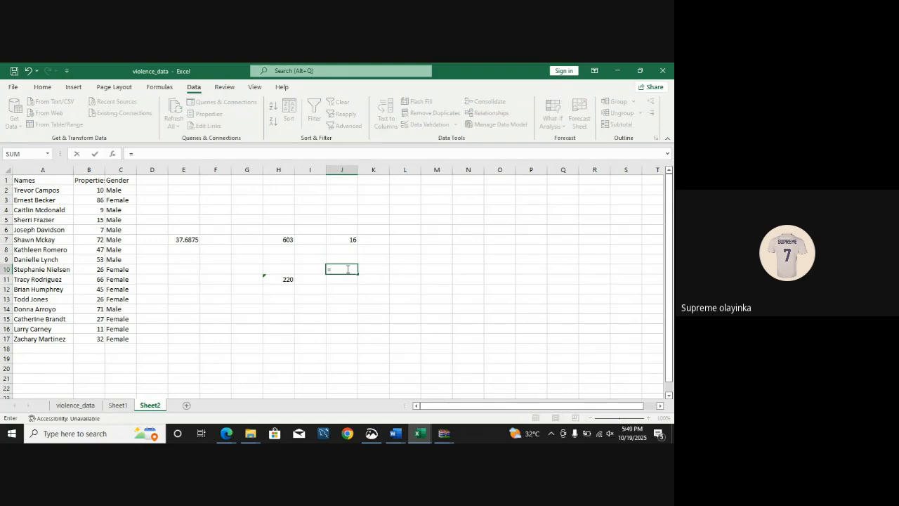
text(coun)
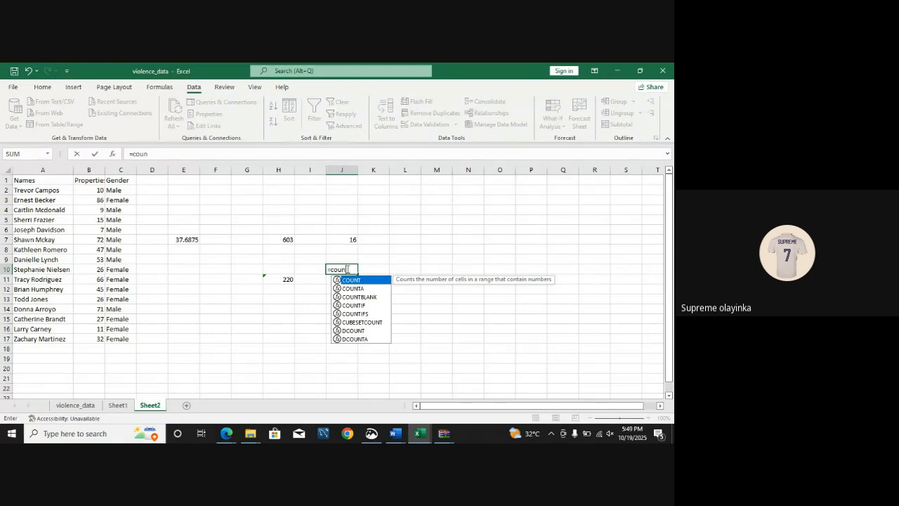
key(Tab)
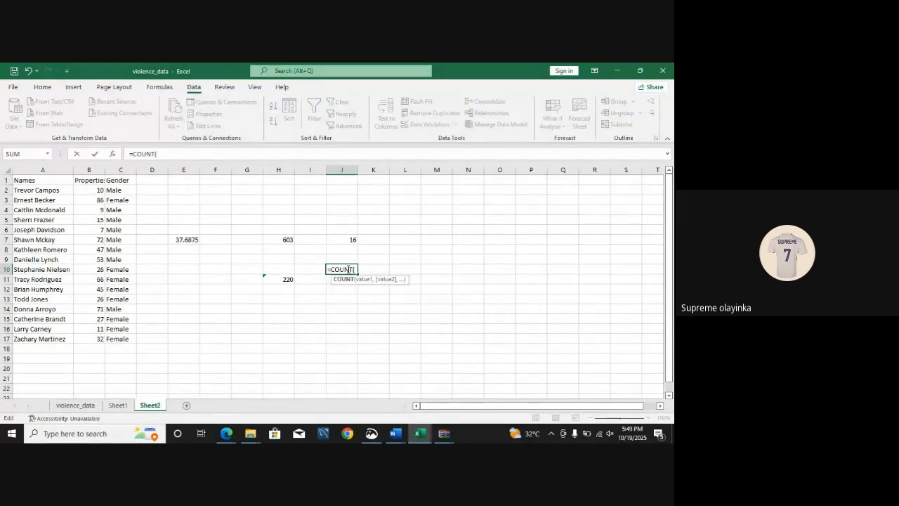
key(BackSpace)
key(BackSpace)
key(BackSpace)
key(BackSpace)
key(BackSpace)
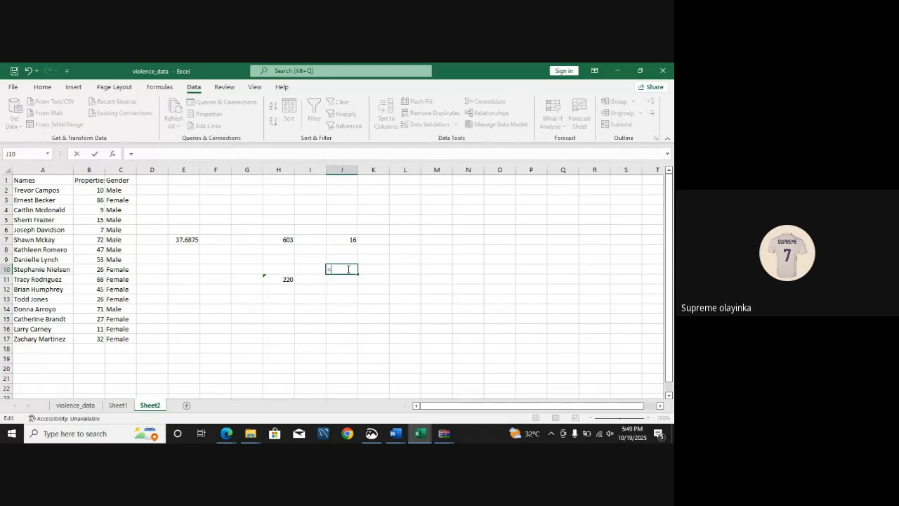
text(ou)
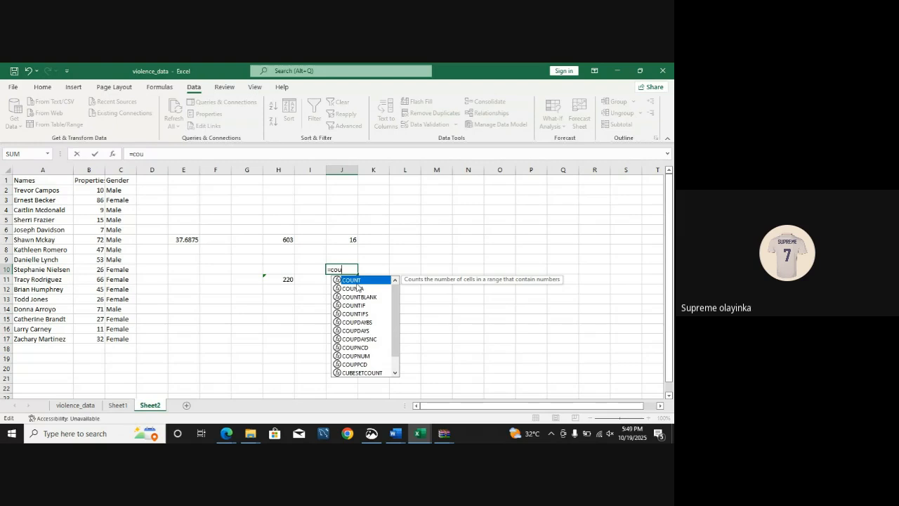
double_click(357, 284)
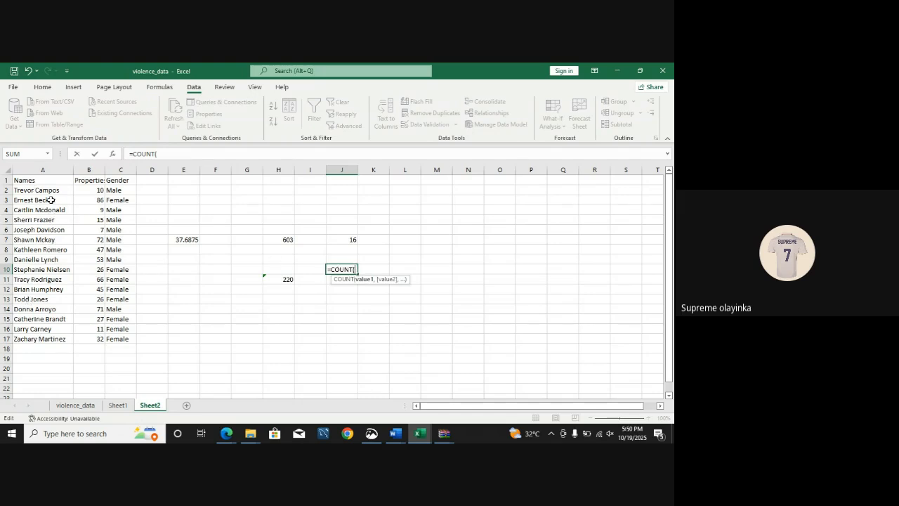
drag(47, 190, 43, 309)
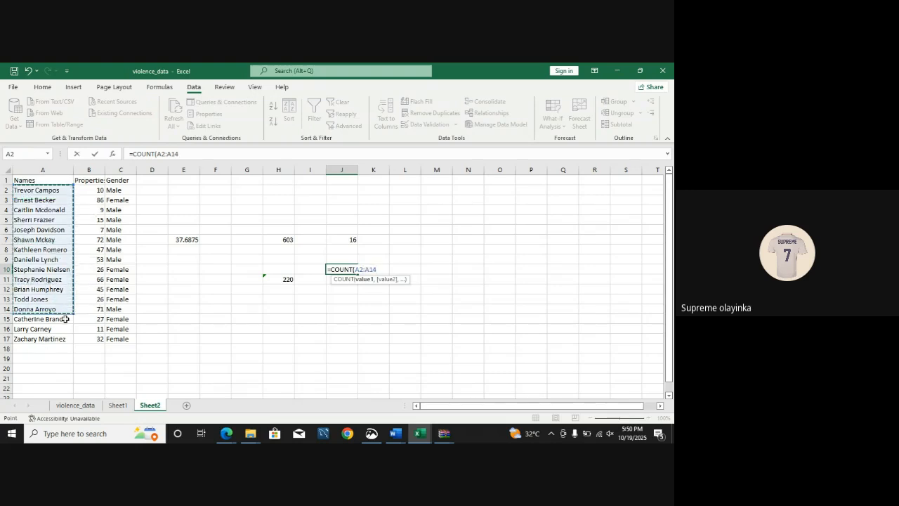
drag(72, 313, 69, 339)
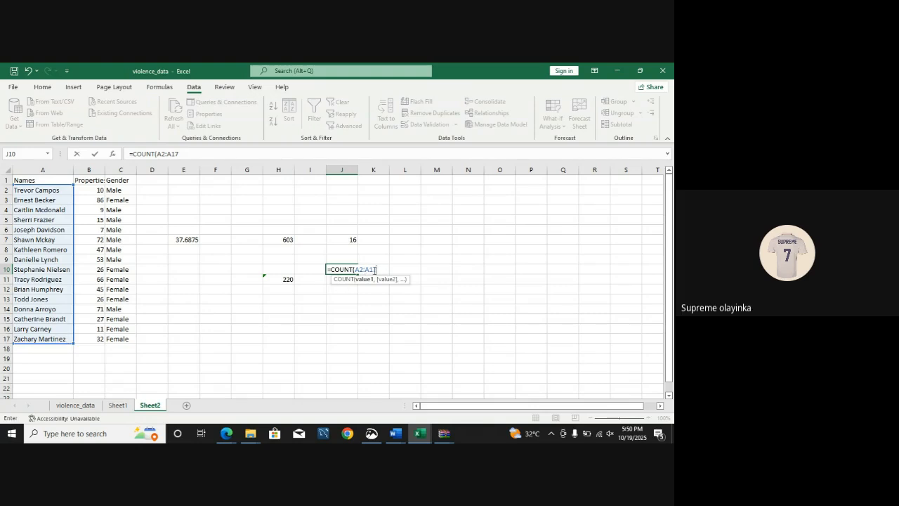
text())
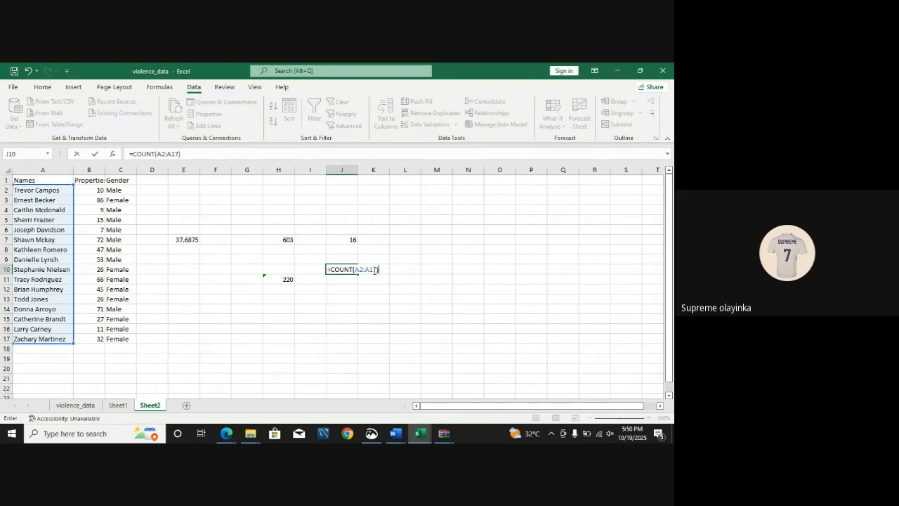
key(Return)
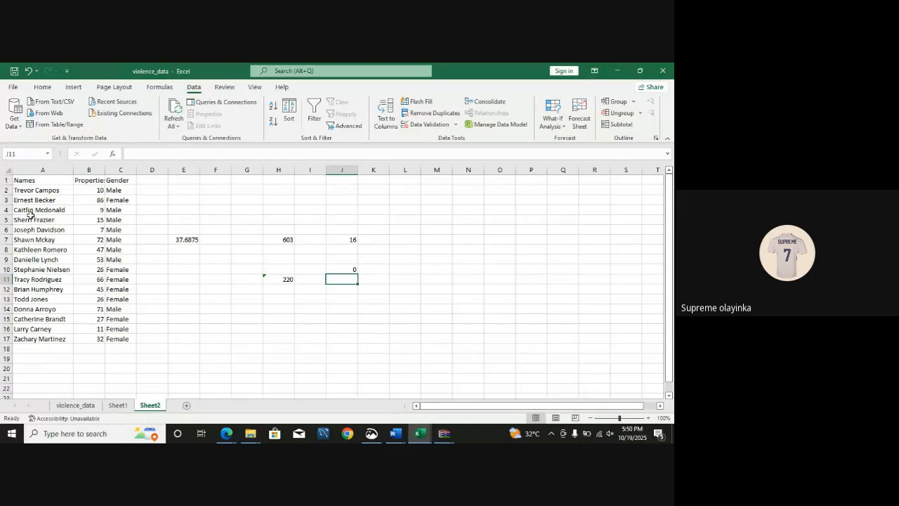
Step: Change the function in J10 to COUNTA so the formula reads =COUNTA(A2:A17)
click(340, 270)
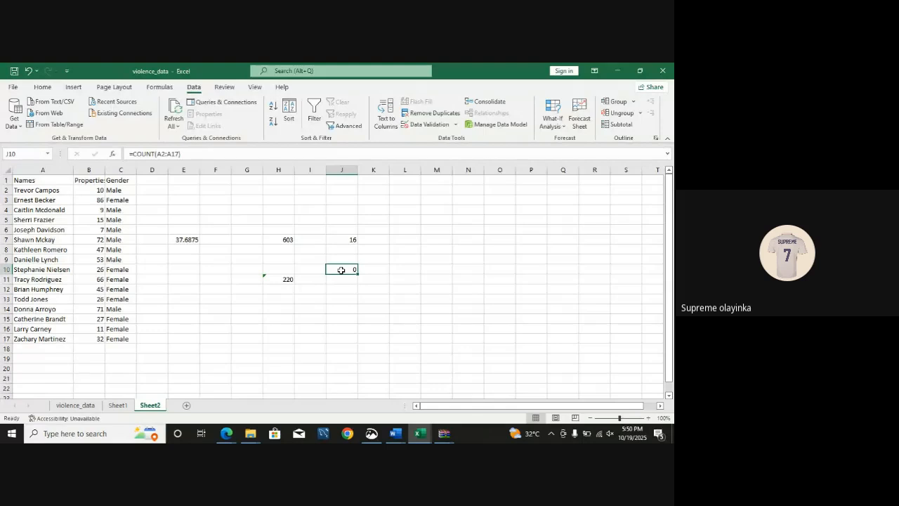
double_click(341, 270)
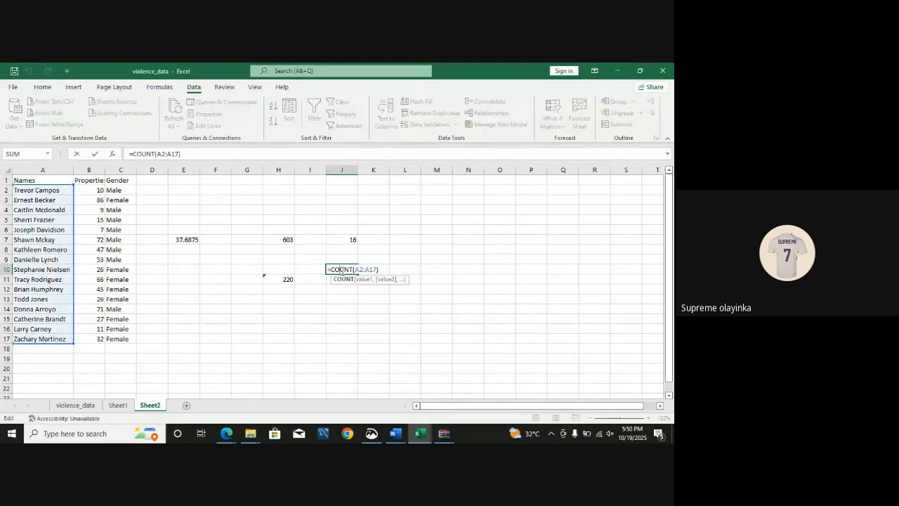
click(353, 270)
text(A)
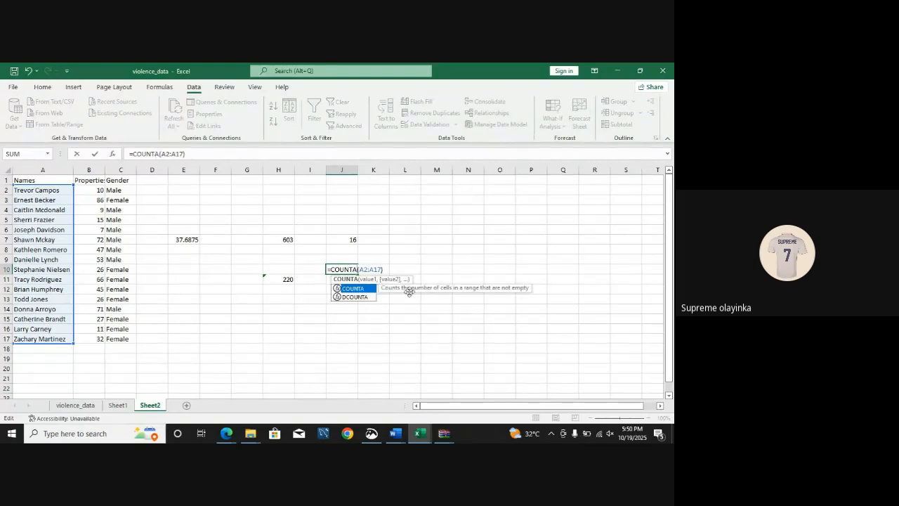
key(Return)
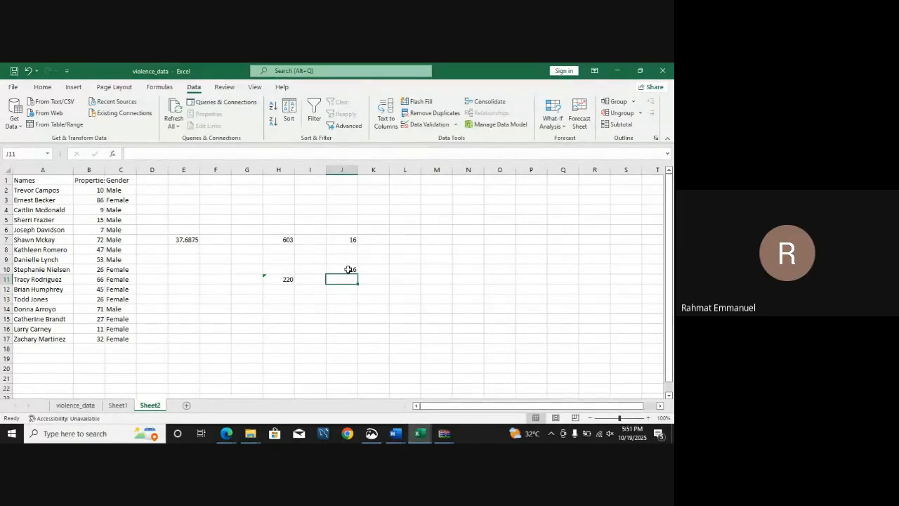
Step: Review the IF, AND and OR entries of the function table in FOURTH CLASS.pdf in Microsoft Edge and return to the violence_data workbook in Excel
click(231, 439)
click(198, 405)
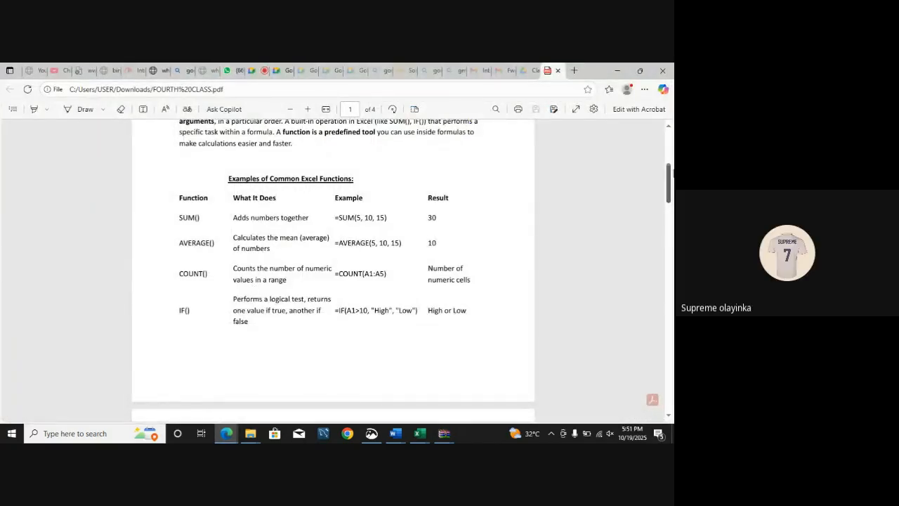
drag(671, 178, 671, 202)
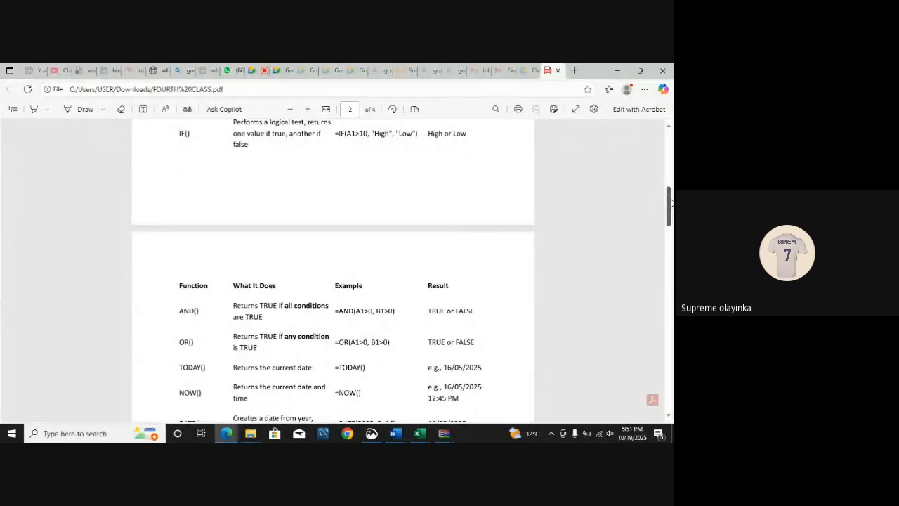
mouse_move(671, 202)
mouse_down()
mouse_move(669, 319)
mouse_move(666, 140)
mouse_move(667, 240)
mouse_move(657, 170)
mouse_move(667, 193)
mouse_up()
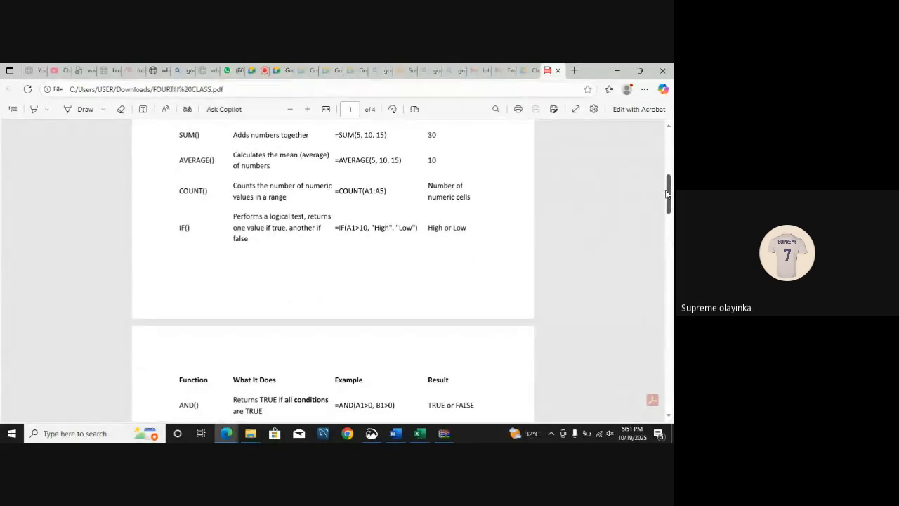
mouse_move(412, 435)
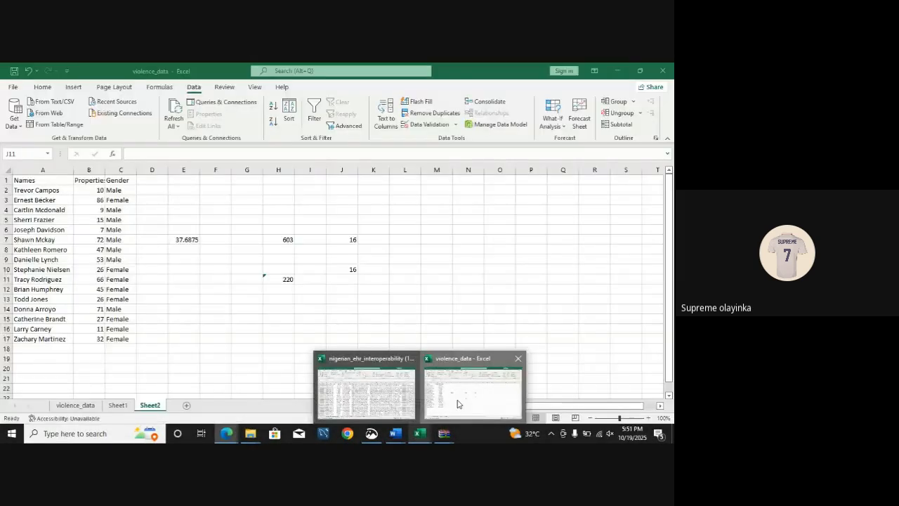
click(471, 386)
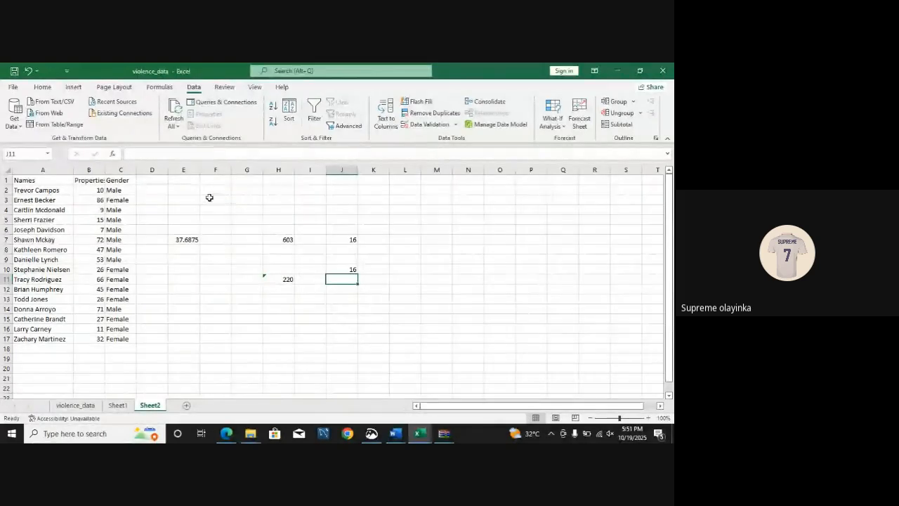
Step: Begin an IF formula in E2 by entering =if without completing it
click(186, 190)
text(=)
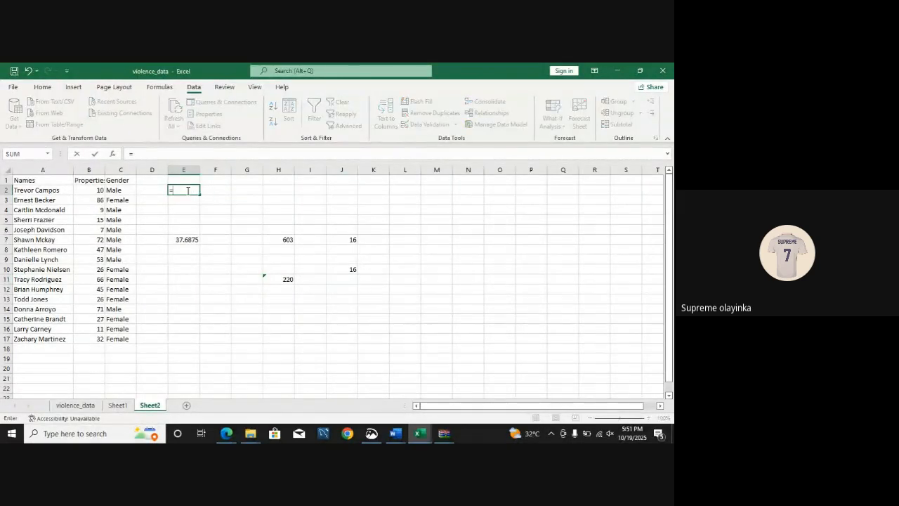
text(if)
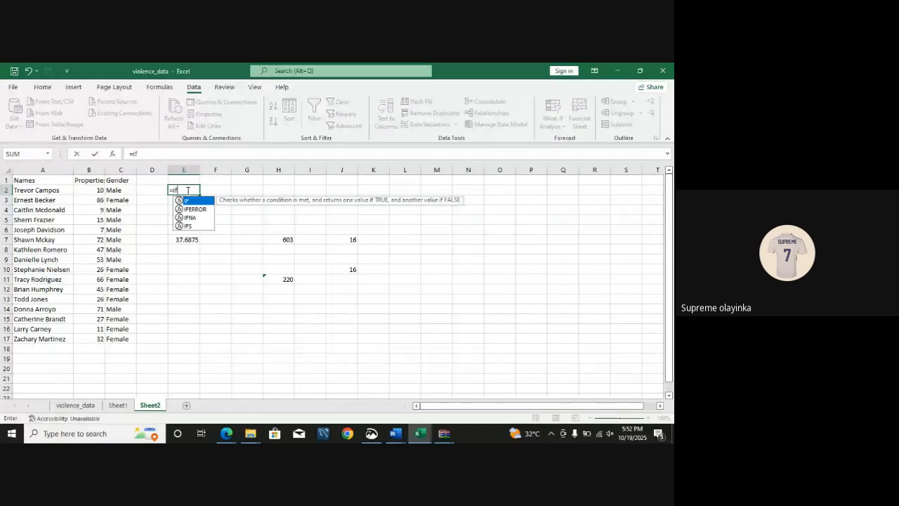
Step: Browse the function library's Financial, Logical, Text, and Date & Time categories
click(165, 87)
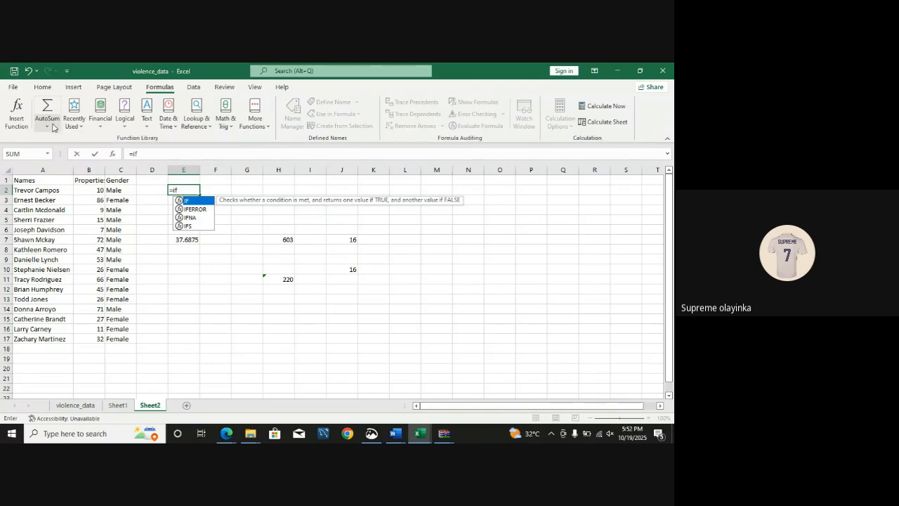
click(100, 116)
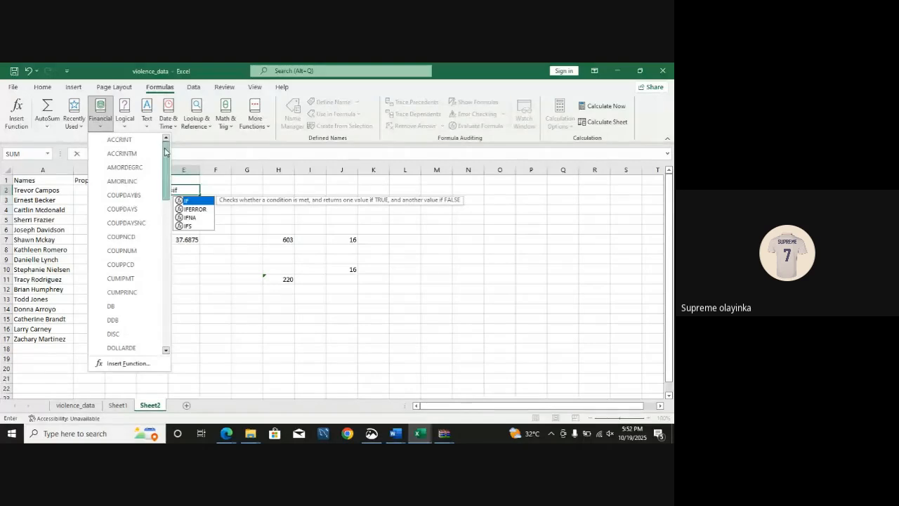
scroll(160, 233, down, 7)
scroll(159, 232, up, 4)
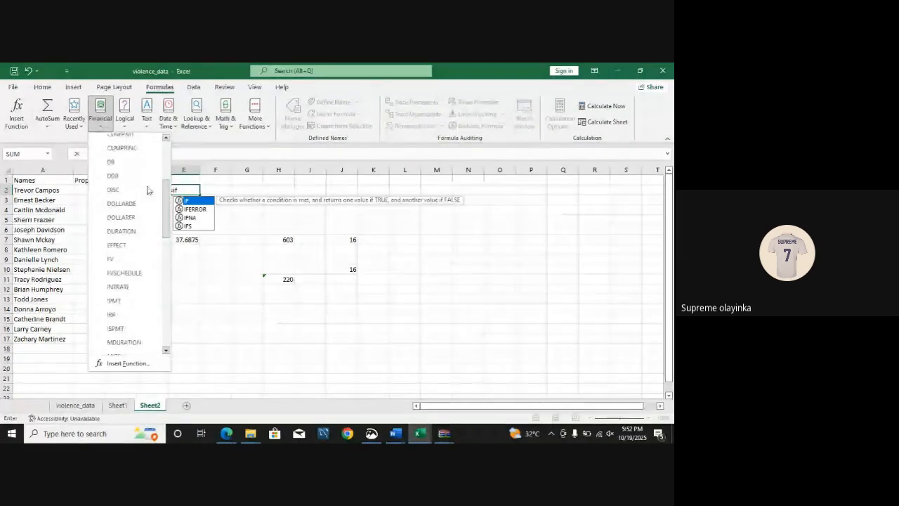
click(122, 125)
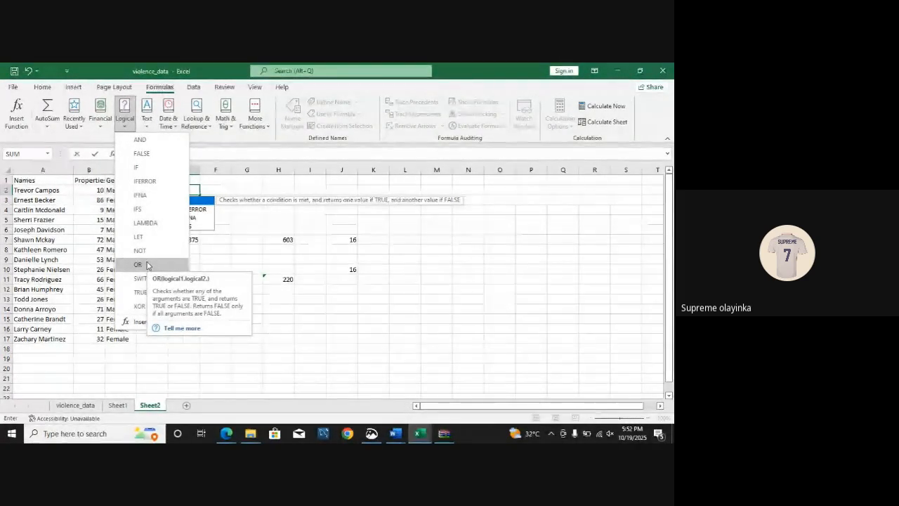
click(148, 126)
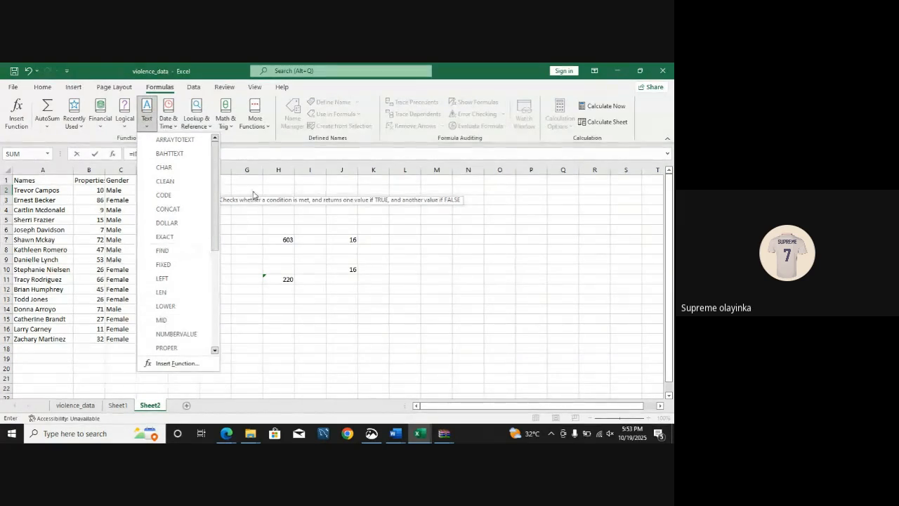
click(167, 121)
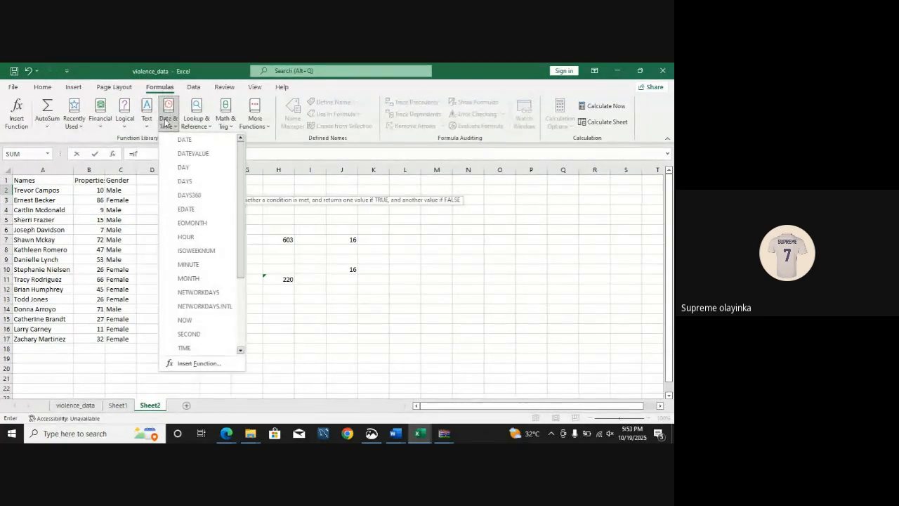
Step: Look through the functions listed under Lookup & Reference and Math & Trig
click(200, 128)
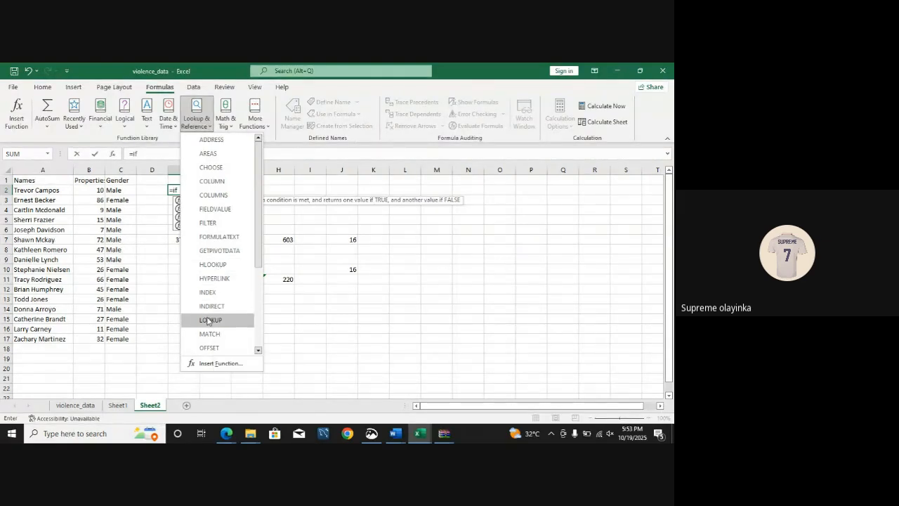
drag(261, 263, 259, 328)
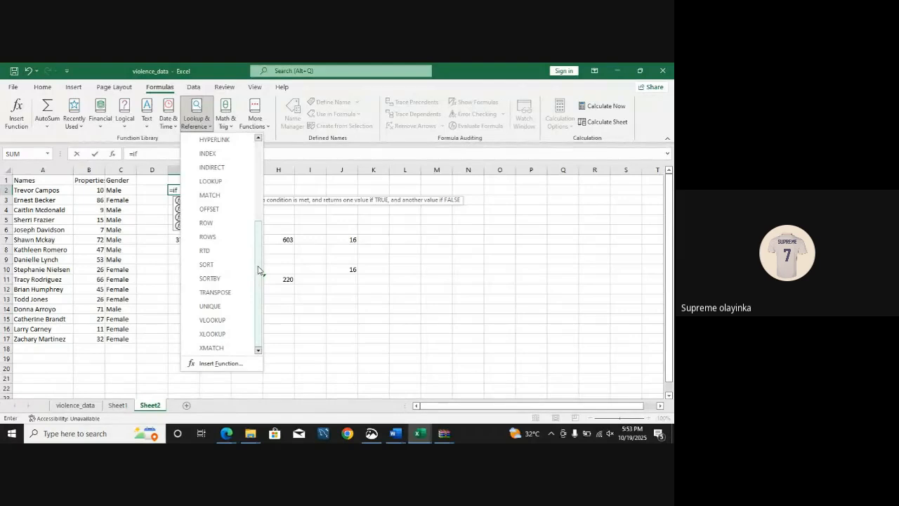
drag(257, 270, 257, 189)
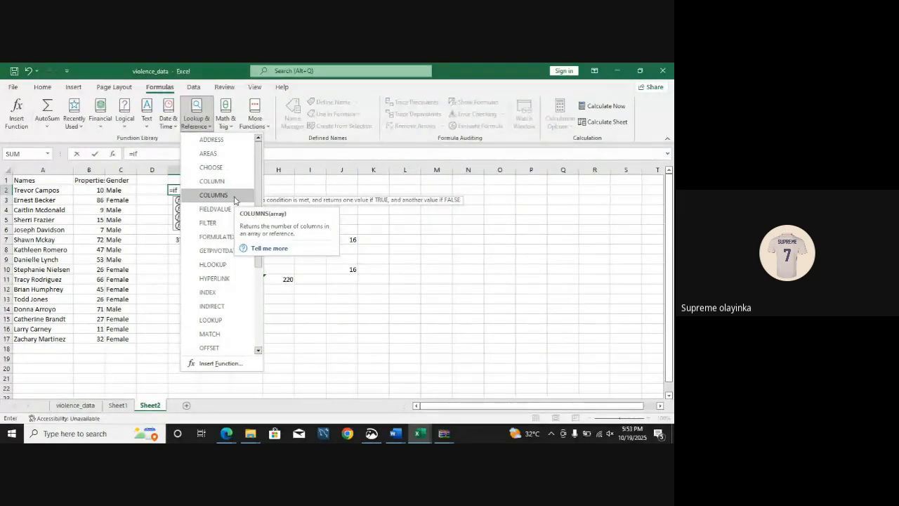
click(231, 126)
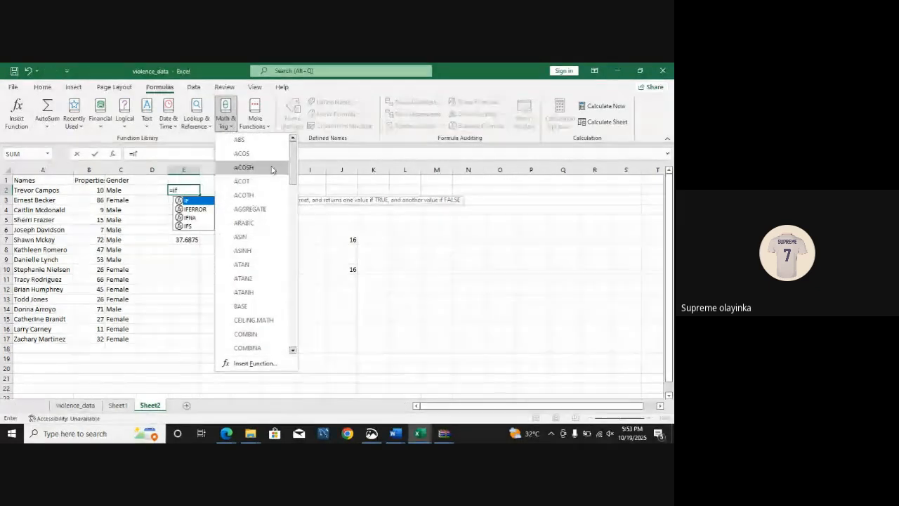
drag(292, 176, 263, 162)
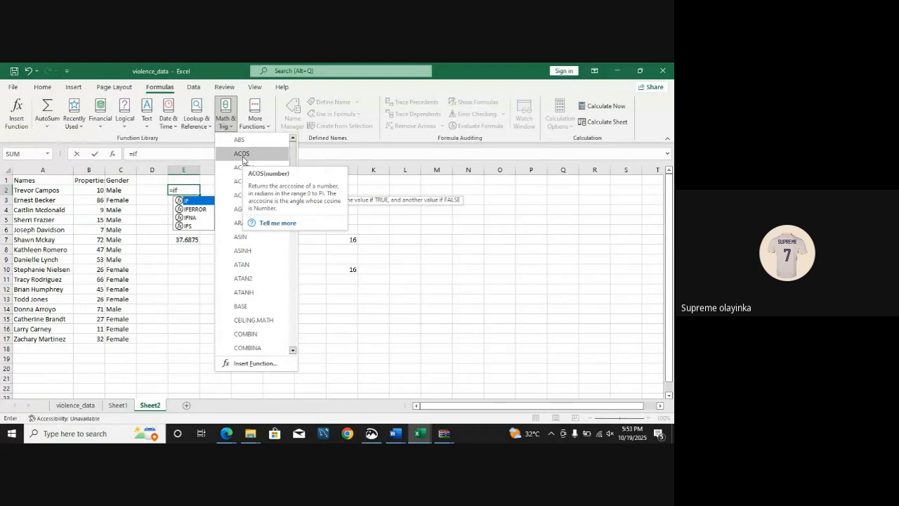
Step: Look through the additional function categories, including Statistical, Engineering, Information and Web, and close the list without inserting a function
click(265, 126)
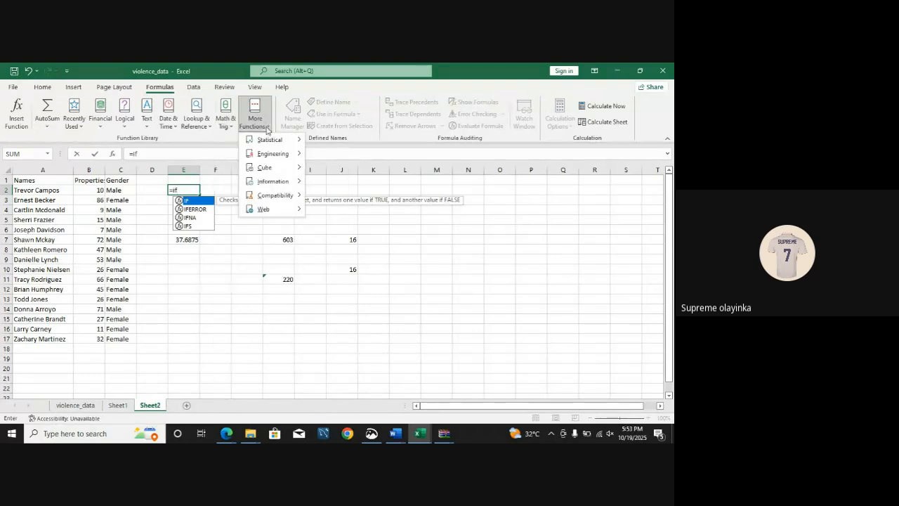
mouse_move(269, 145)
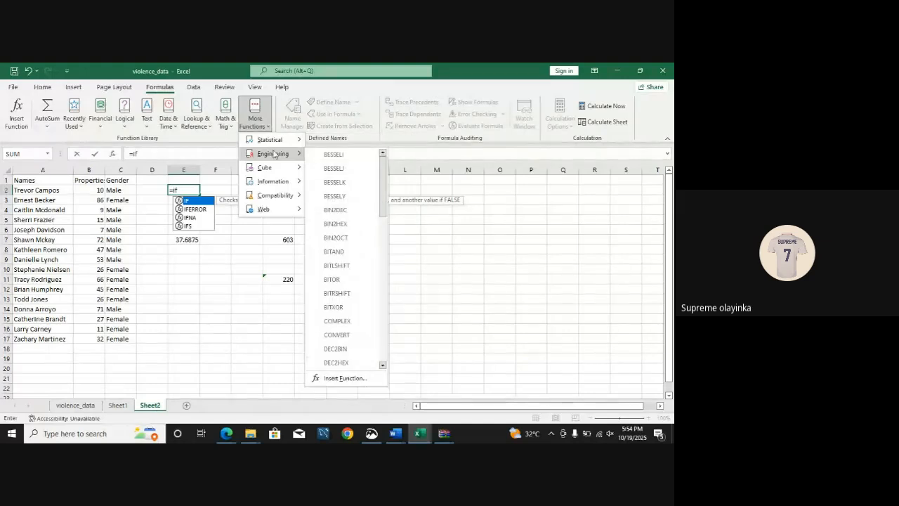
mouse_move(267, 210)
mouse_move(278, 182)
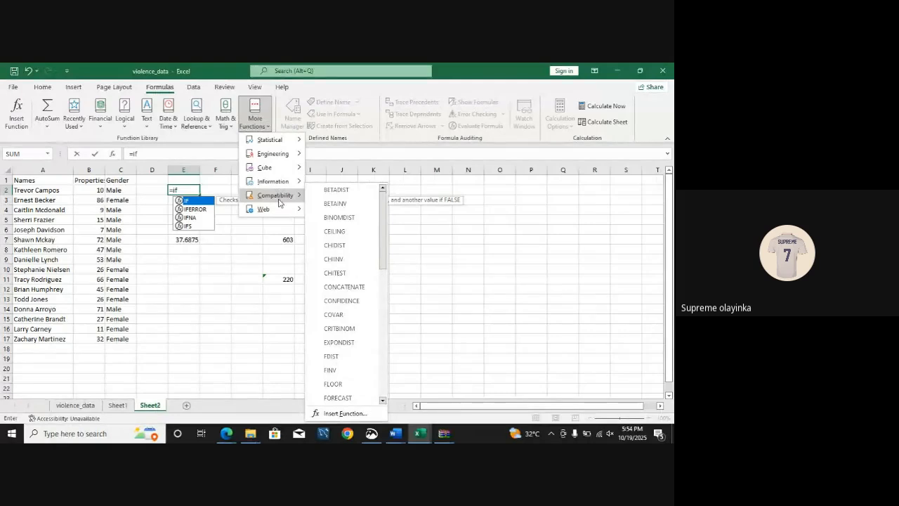
click(251, 223)
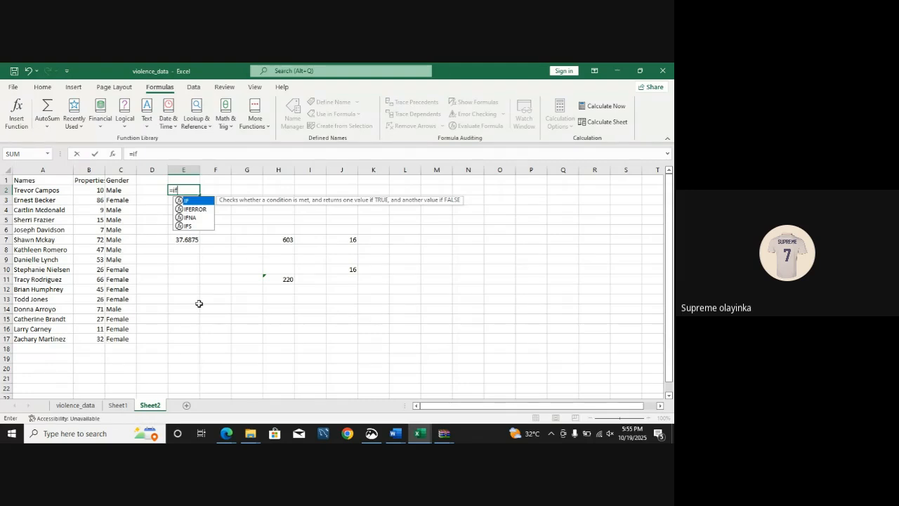
Step: Review the function table on page 2 of FOURTH CLASS.pdf in Microsoft Edge and return to the violence_data workbook in Excel
mouse_move(227, 433)
click(168, 390)
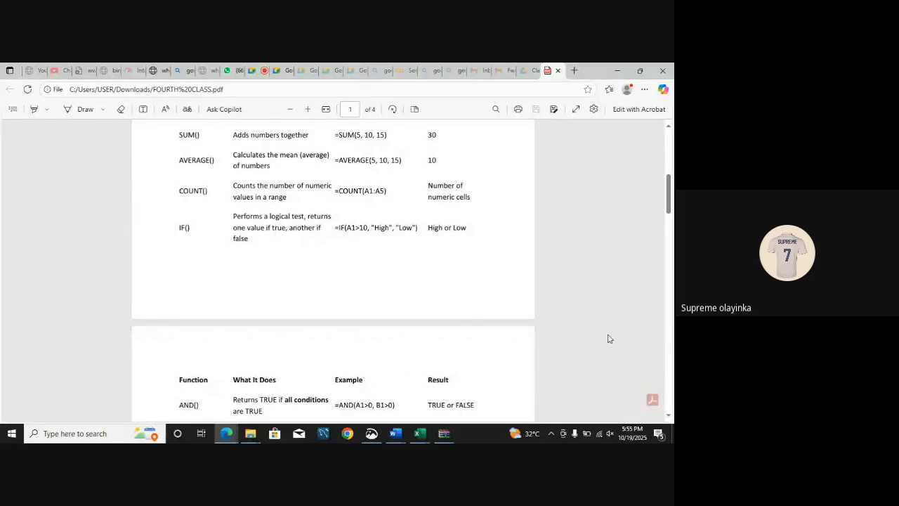
drag(672, 184, 670, 205)
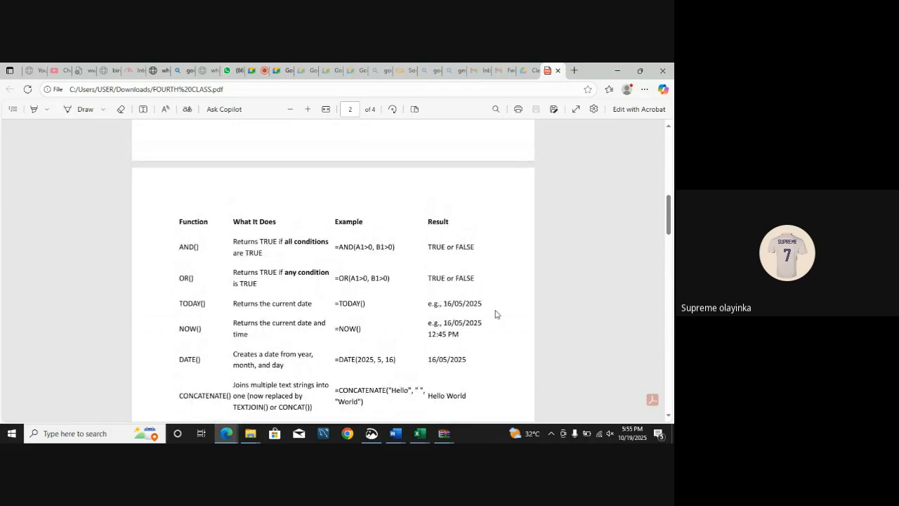
mouse_move(427, 435)
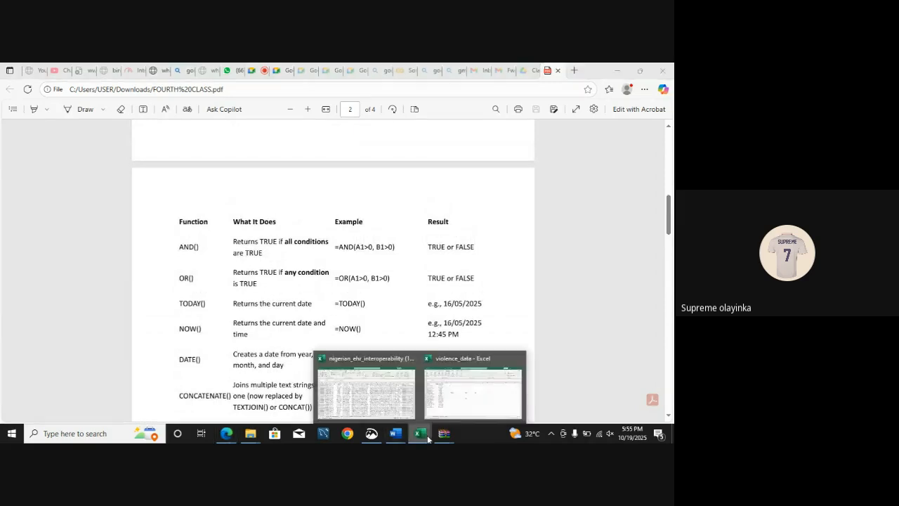
click(448, 401)
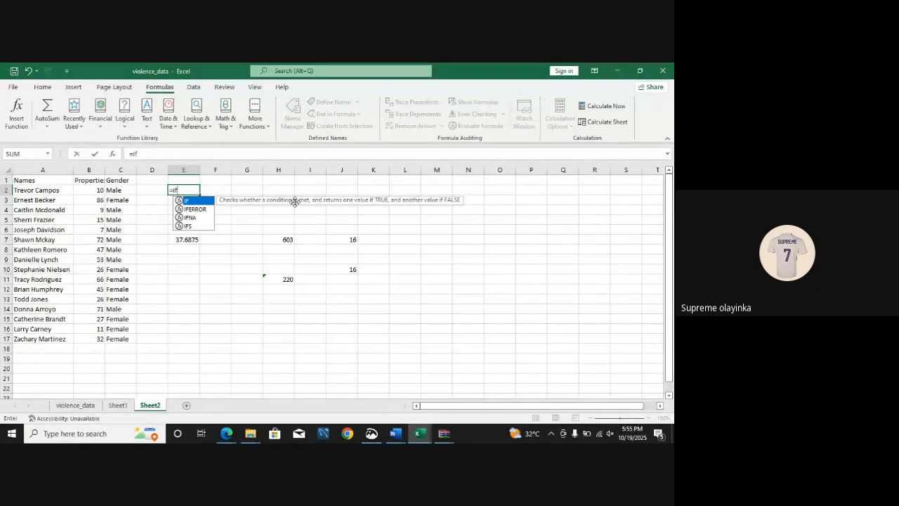
Step: Clear the unfinished IF formula from E2
text(()
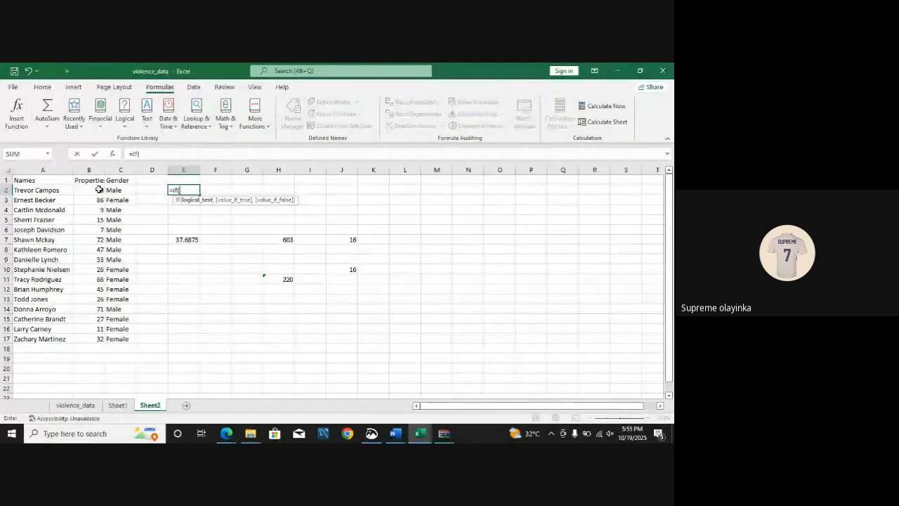
key(BackSpace)
key(BackSpace)
key(BackSpace)
key(BackSpace)
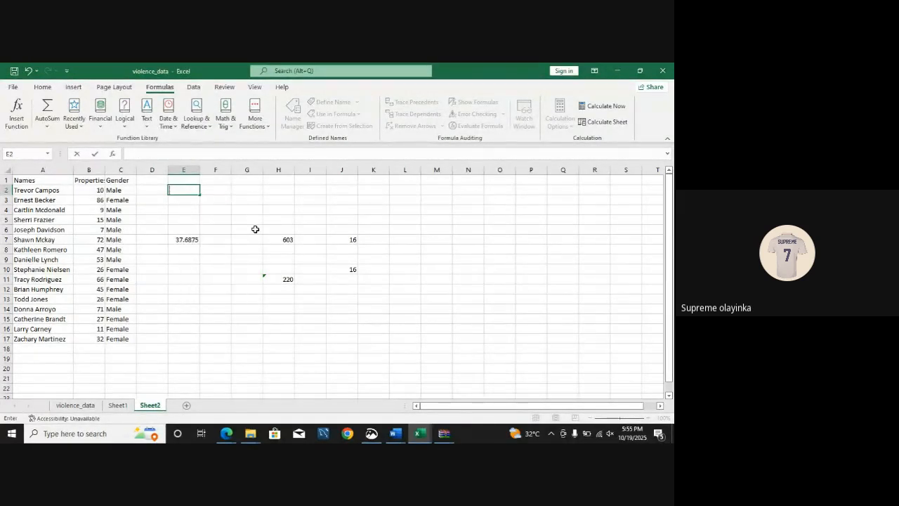
Step: Begin an IF formula in D2 with the logical test B2<10
click(142, 192)
text(=)
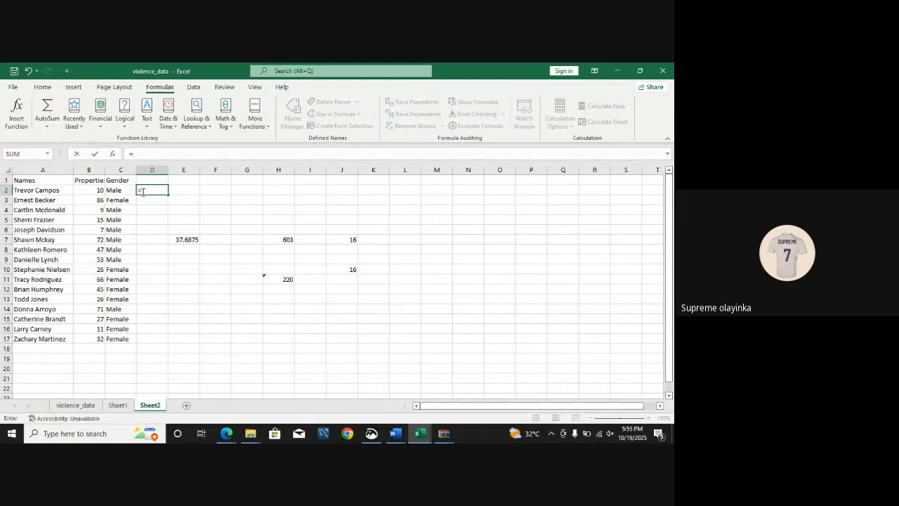
click(310, 259)
text(f)
key(BackSpace)
key(BackSpace)
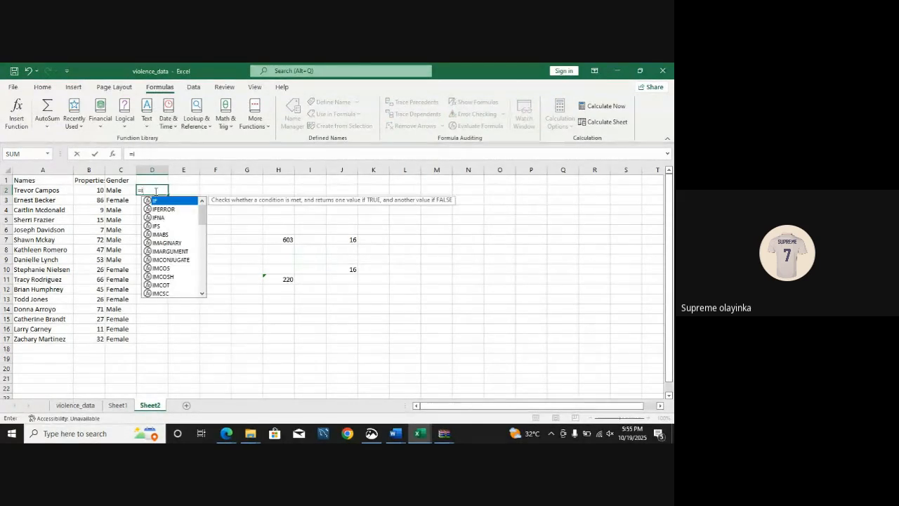
text(f)
key(Tab)
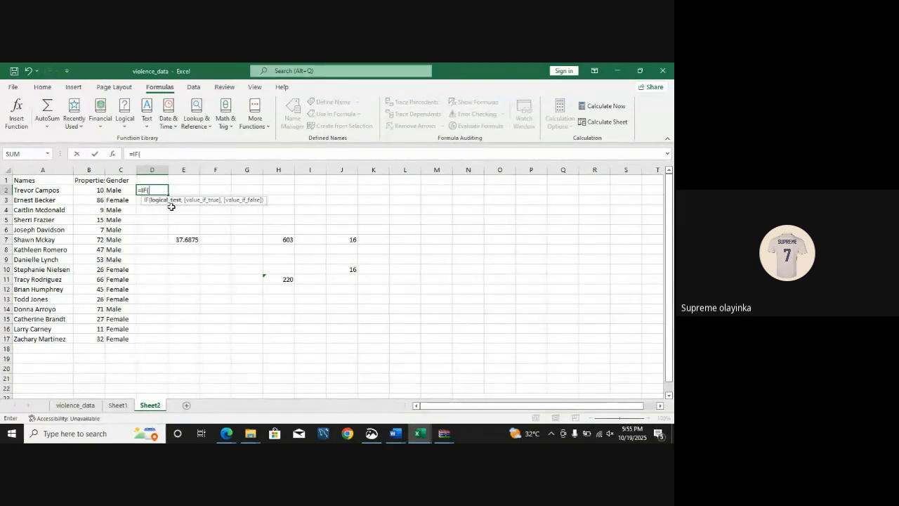
click(100, 189)
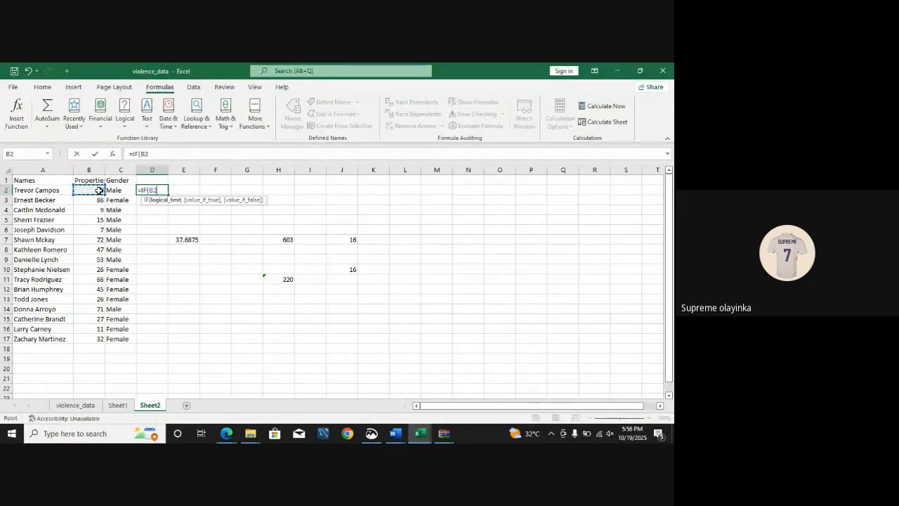
text(<10)
text(,)
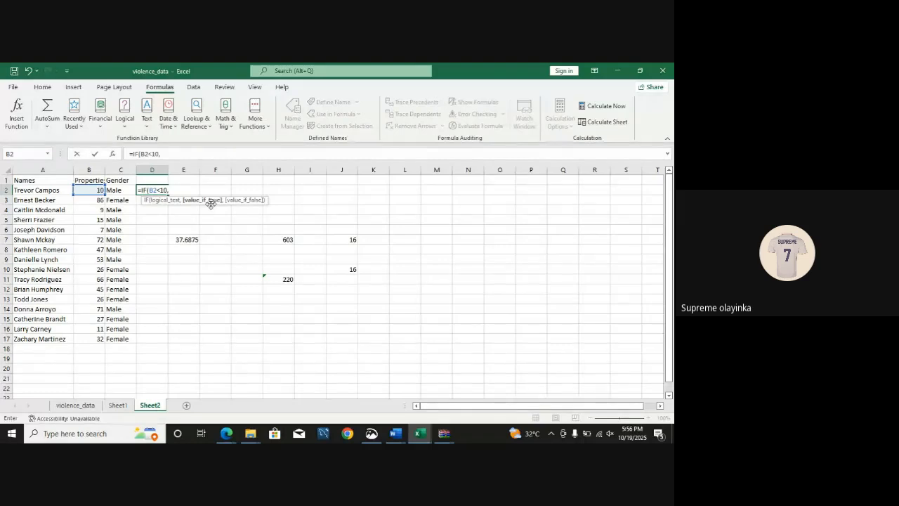
text( "Poor man)
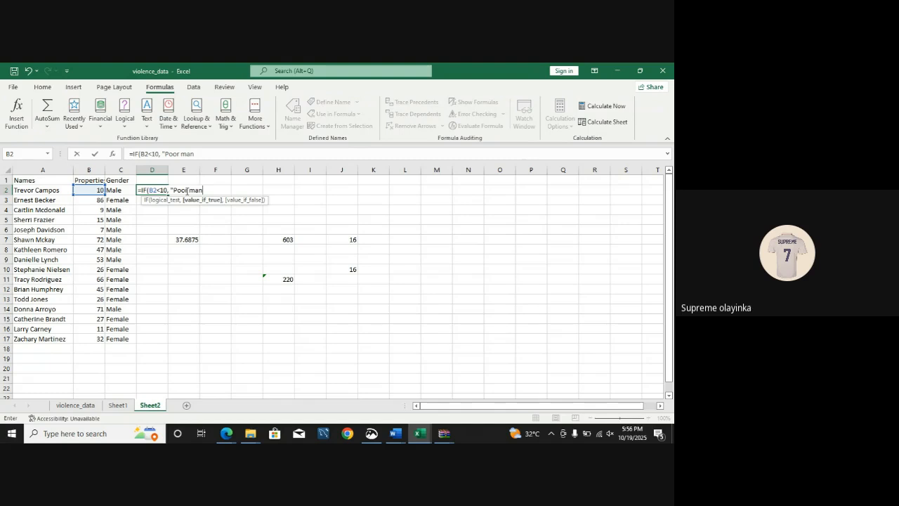
Step: Add "Poor man" as the value-if-true argument of the IF formula in D2
text(,)
key(BackSpace)
key(BackSpace)
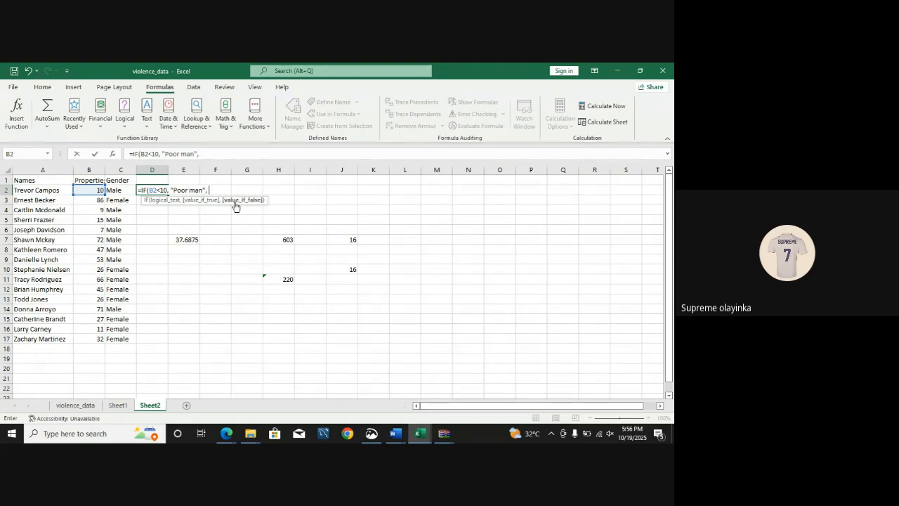
key(BackSpace)
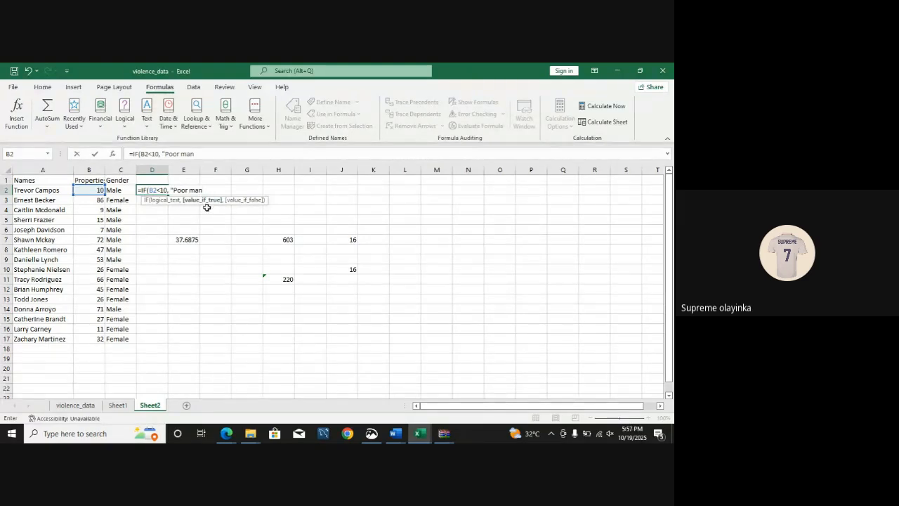
text(",)
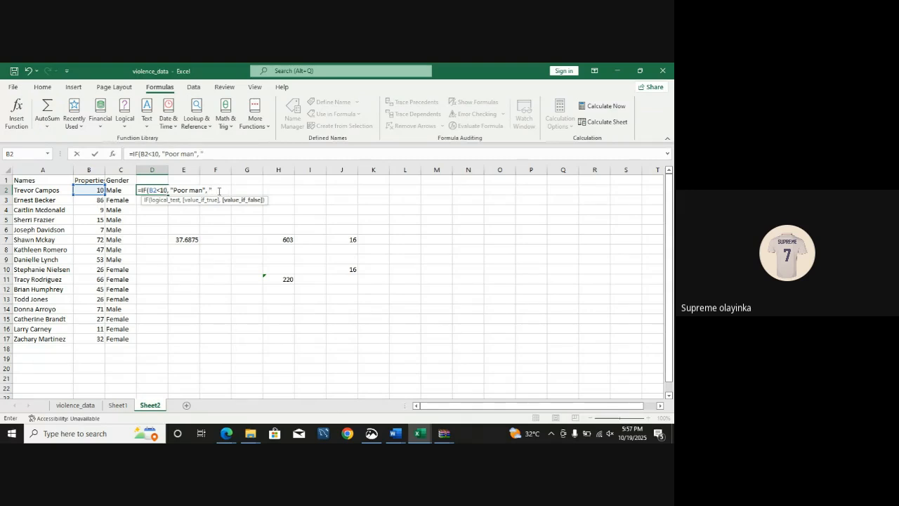
Step: Add "Odogwu" as the value-if-false argument and enter the formula =IF(B2<10, "Poor man", "Odogwu") in D2
text(Odogwu")
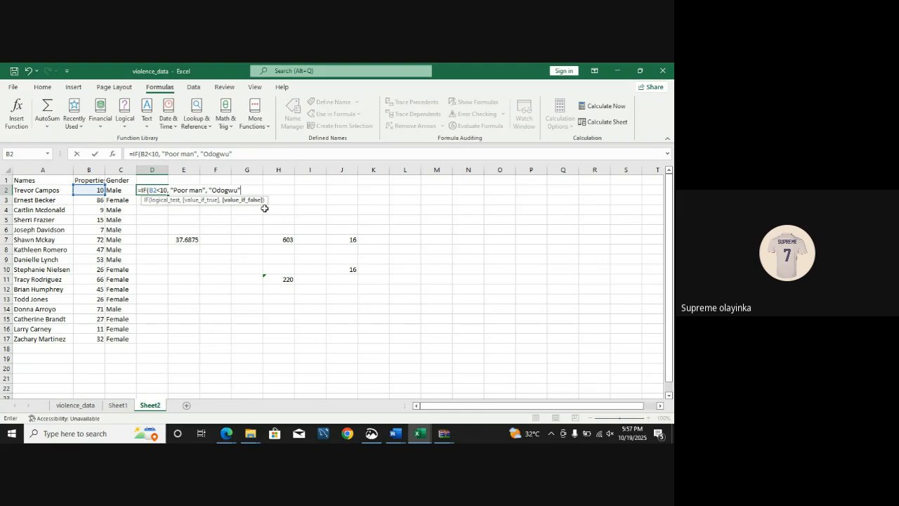
text())
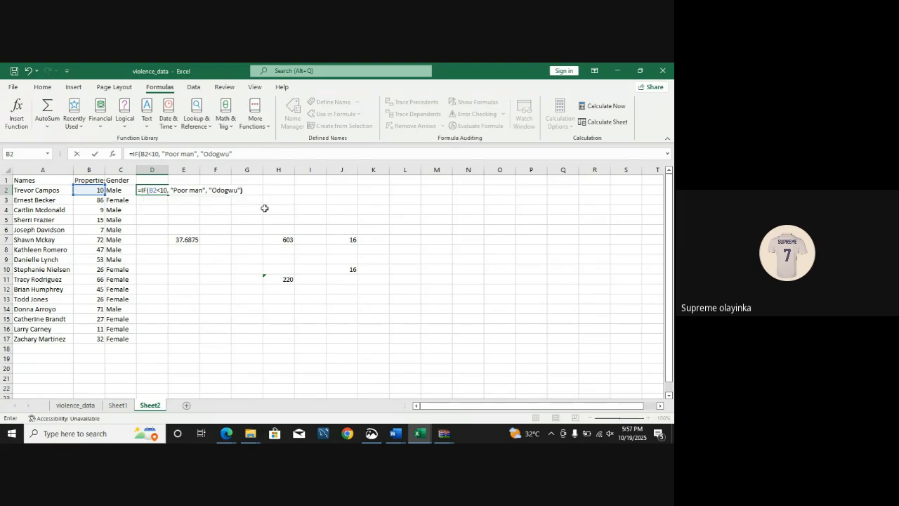
key(Return)
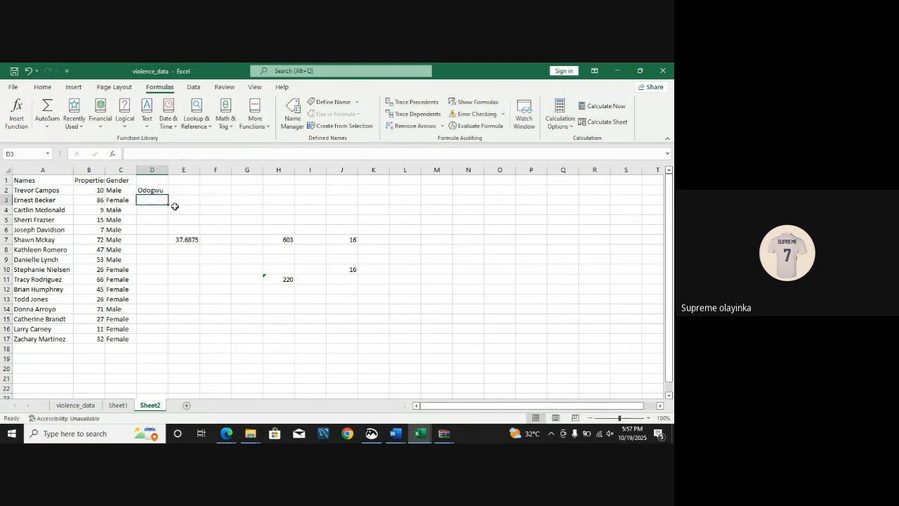
Step: Fill the IF formula from D2 down through D17
click(155, 189)
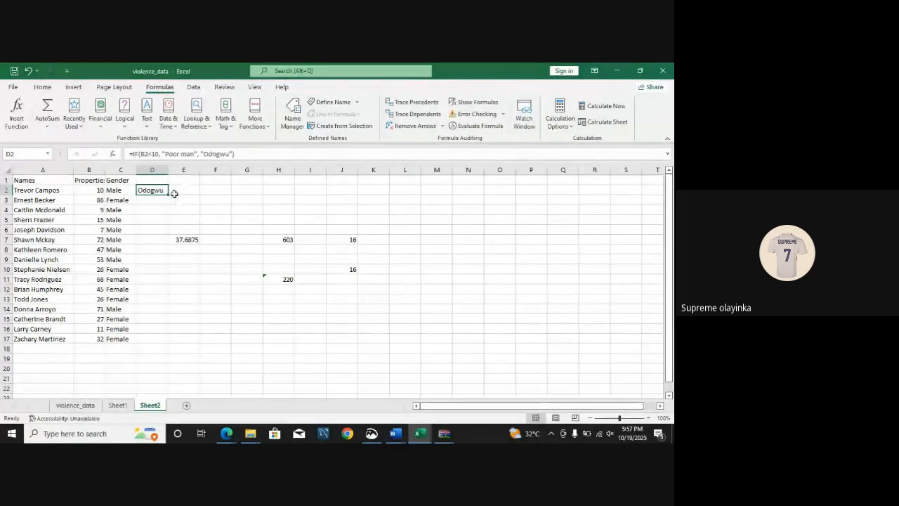
drag(170, 196, 164, 344)
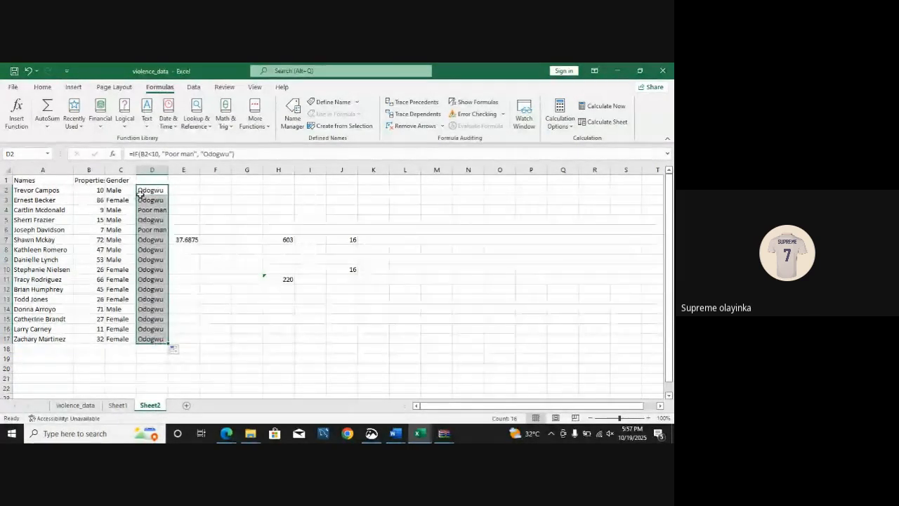
Step: Check the IF results in column D against the corresponding property counts in column B
click(155, 209)
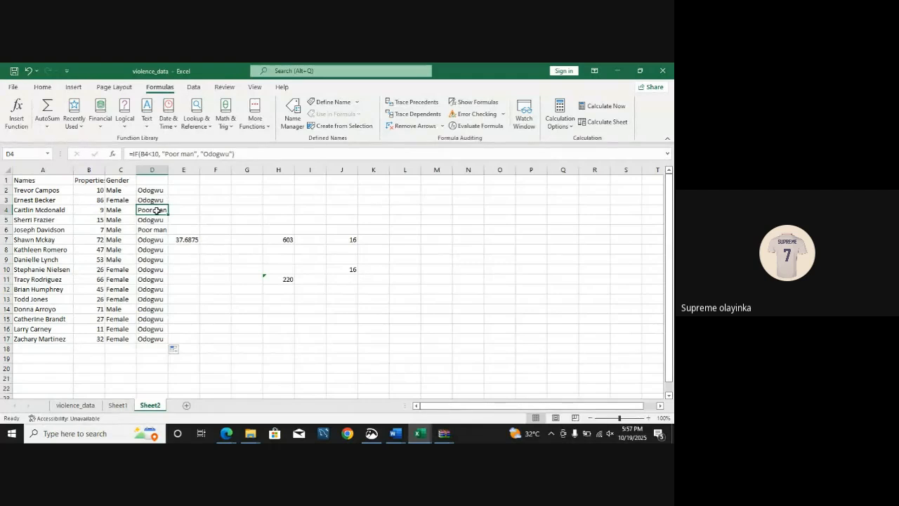
click(102, 210)
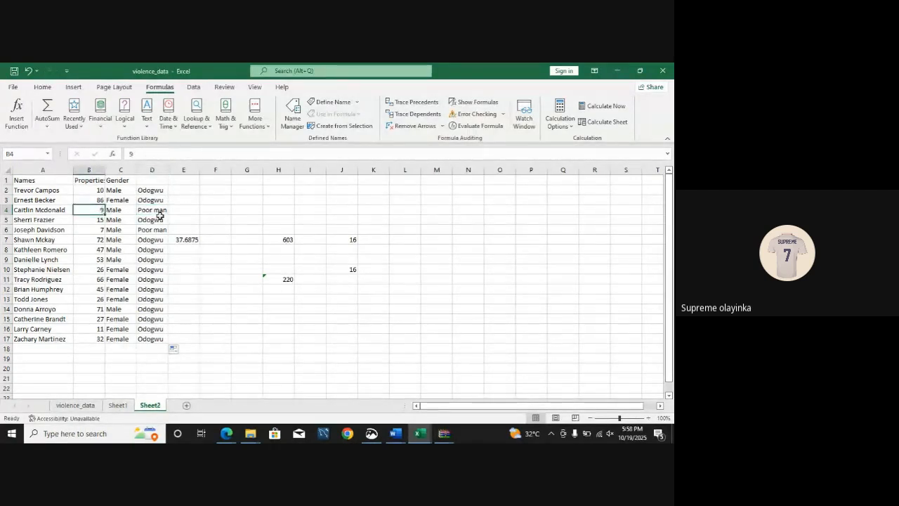
click(100, 230)
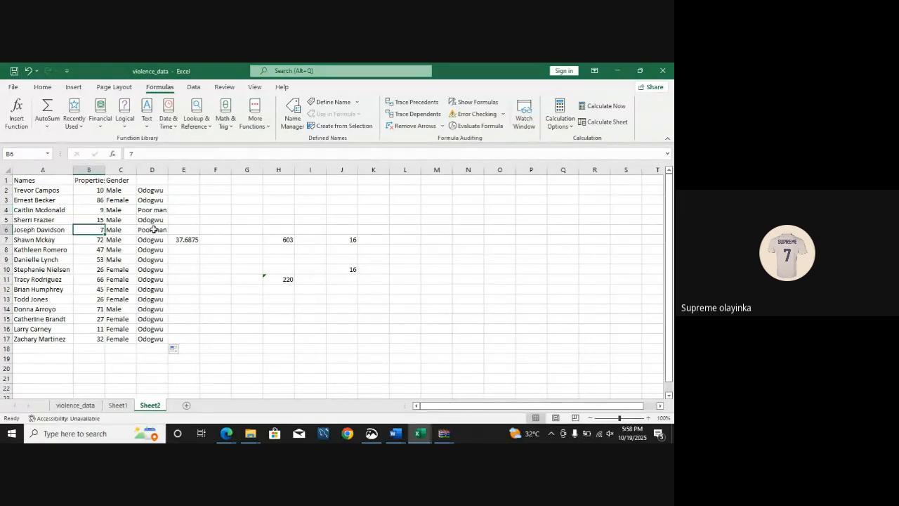
click(151, 230)
drag(144, 241, 144, 338)
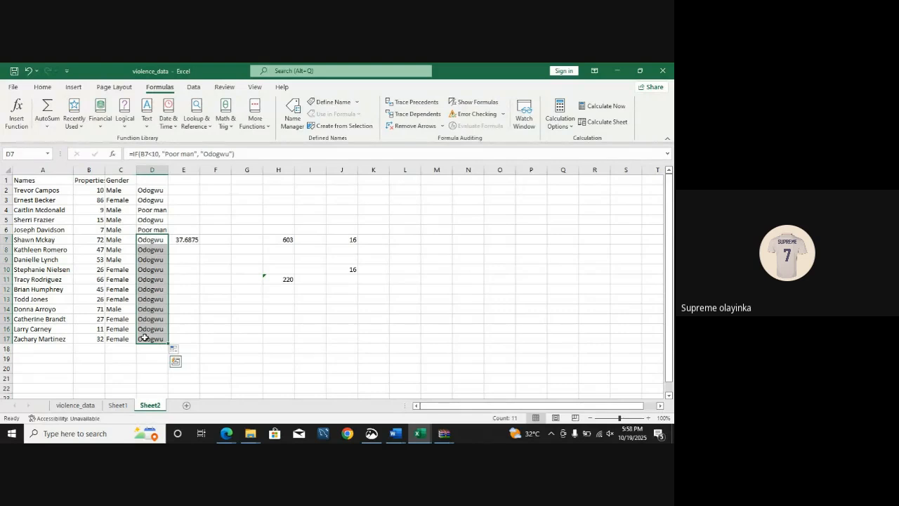
click(218, 337)
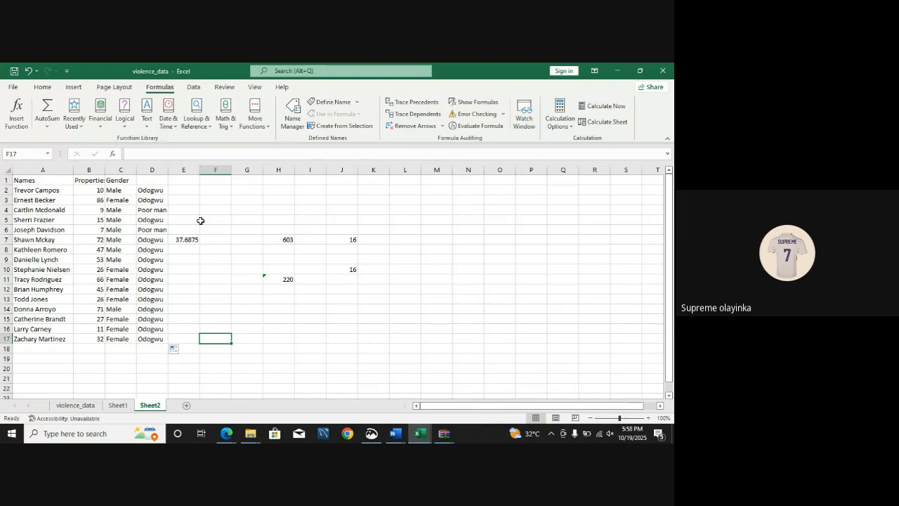
Step: Delete the AVERAGE formula from cell E7
click(187, 239)
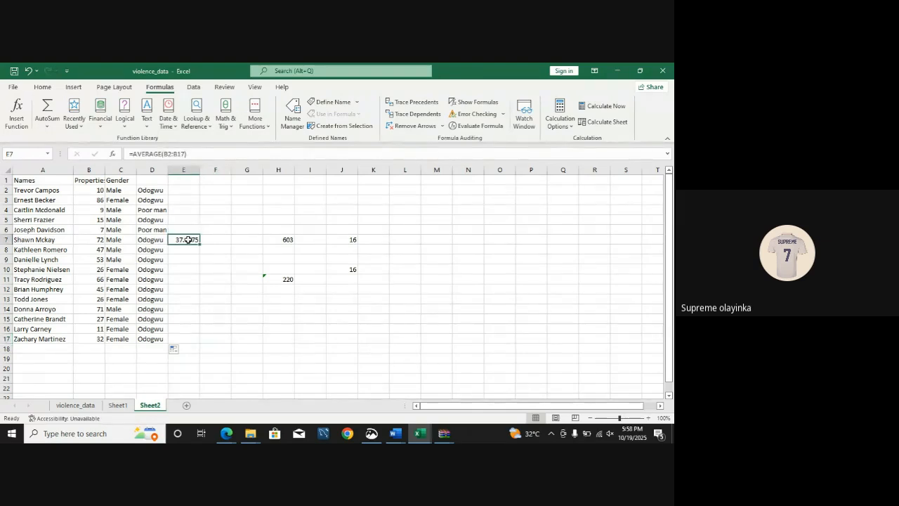
double_click(188, 239)
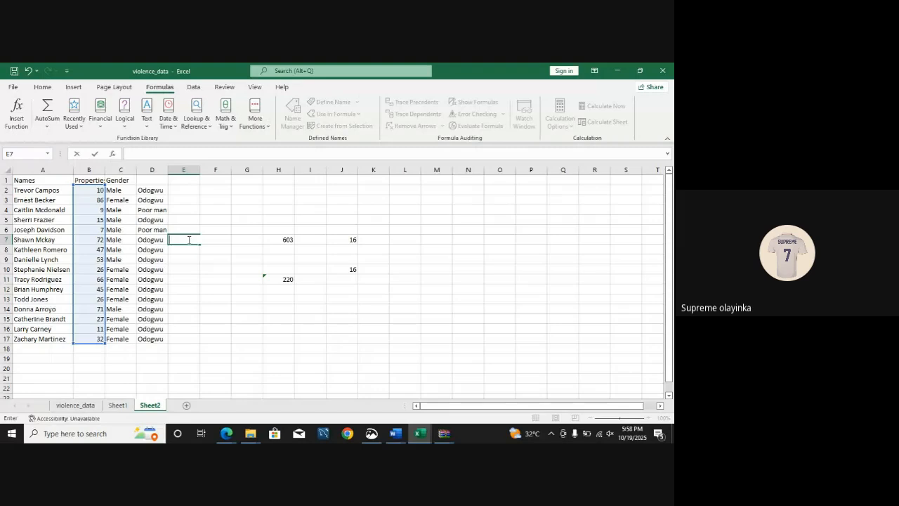
right_click(487, 226)
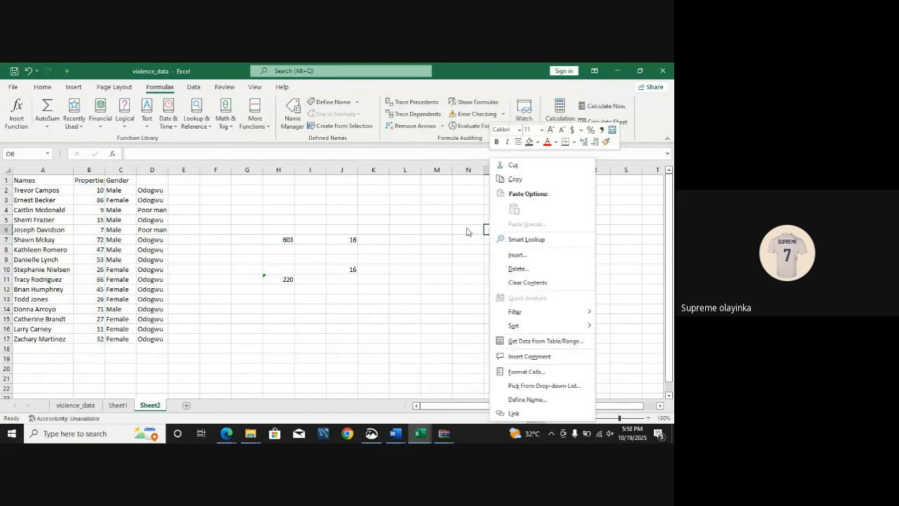
key(Escape)
Step: Enter the formula =TODAY() in cell N6
click(457, 228)
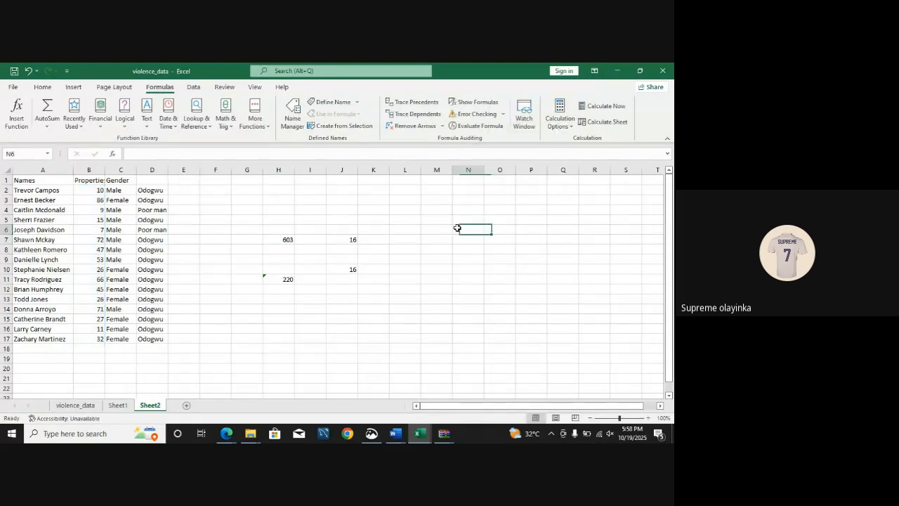
text(=t)
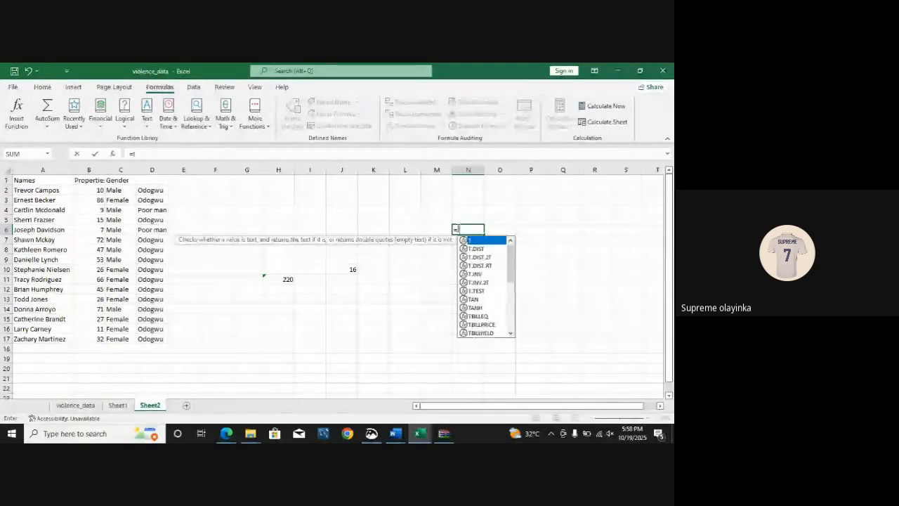
text(oday)
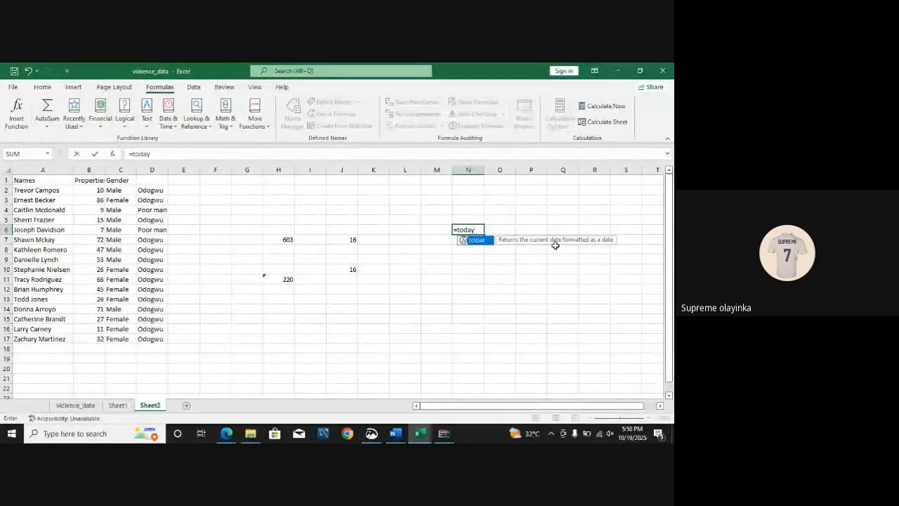
text(()
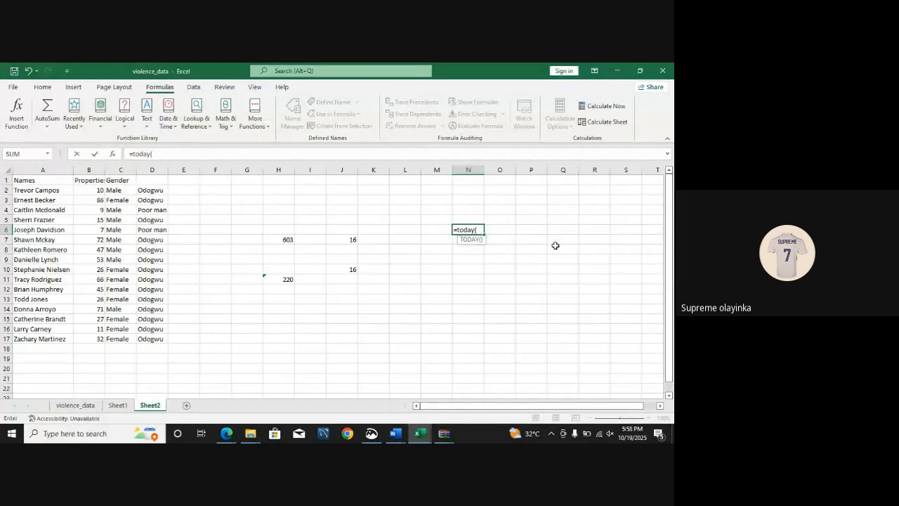
text())
key(Tab)
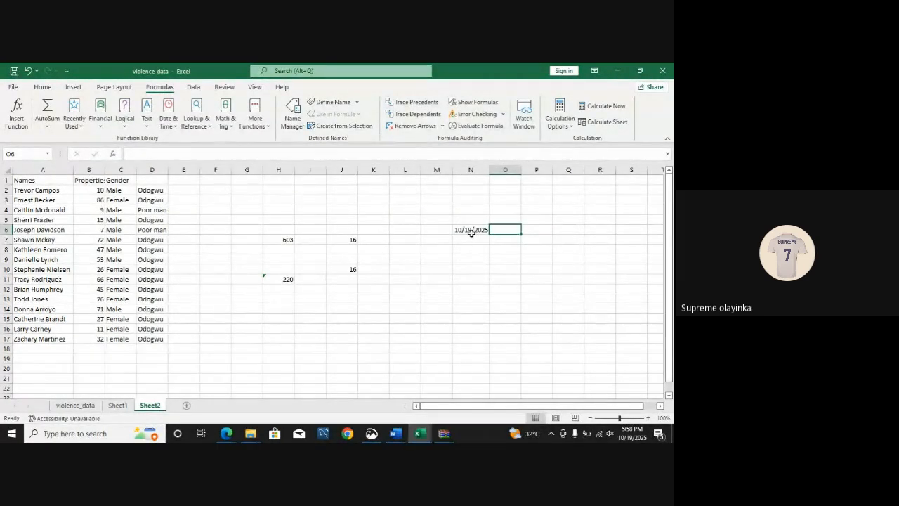
Step: Enter the formula =NOW() in cell O11
key(Down)
key(Down)
key(Down)
key(Down)
key(Down)
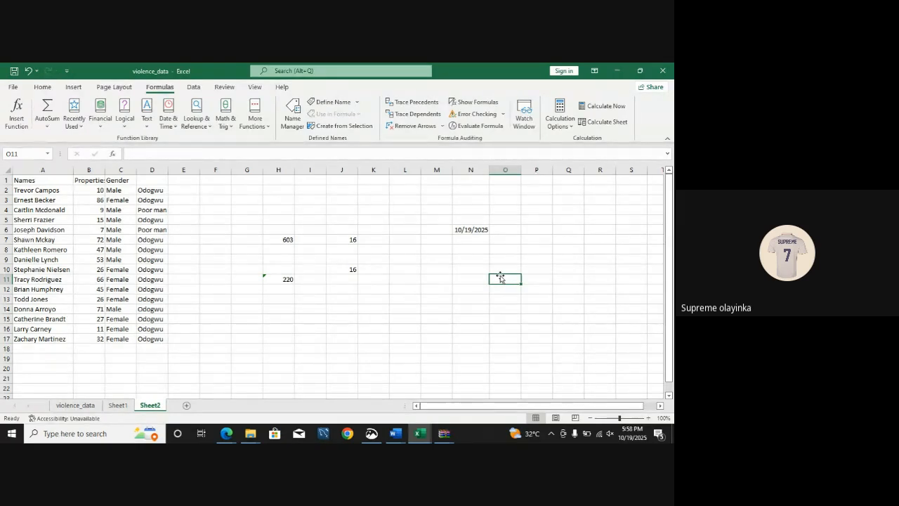
text(=)
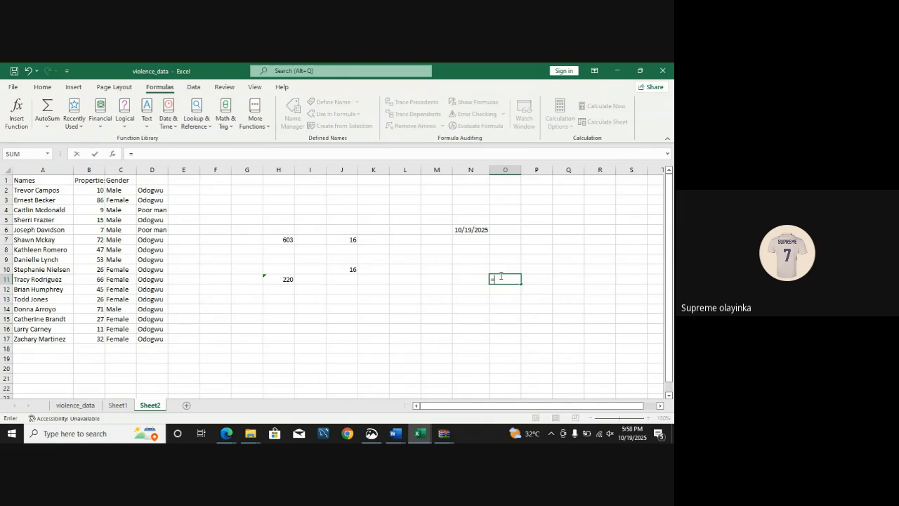
text(no)
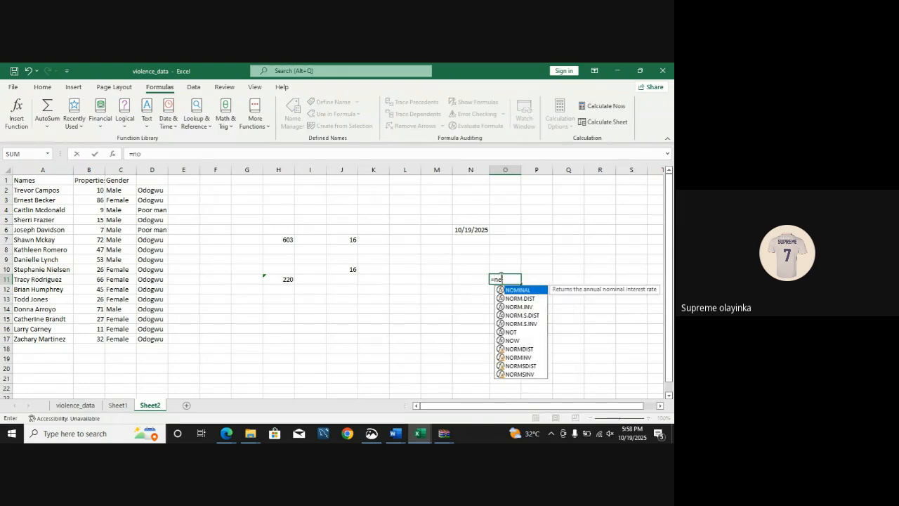
text(w())
key(Tab)
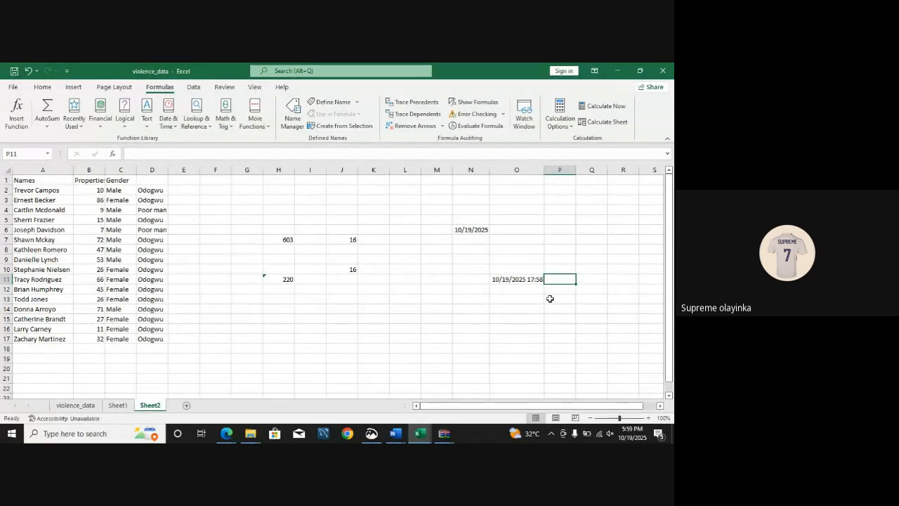
Step: Switch to the FOURTH CLASS PDF in the browser and read the function table from AND() onward to the text functions
click(226, 433)
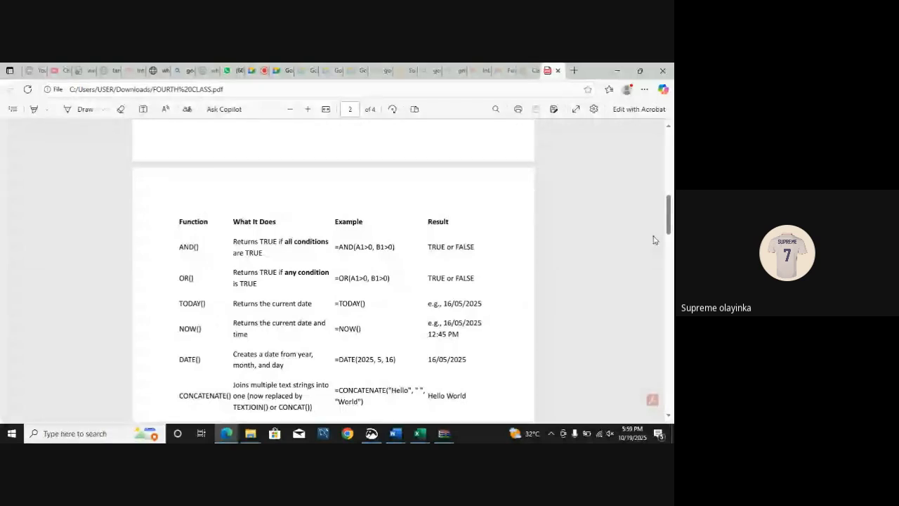
scroll(653, 239, down, 2)
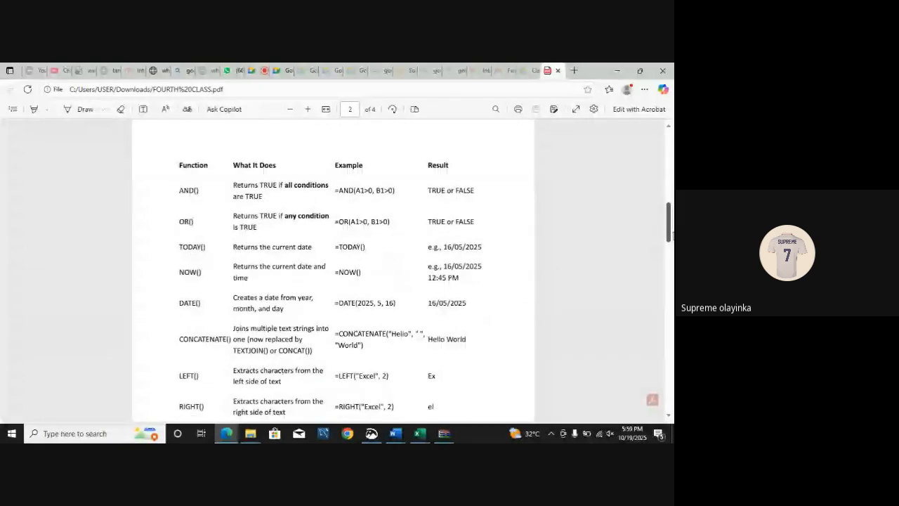
scroll(257, 285, down, 2)
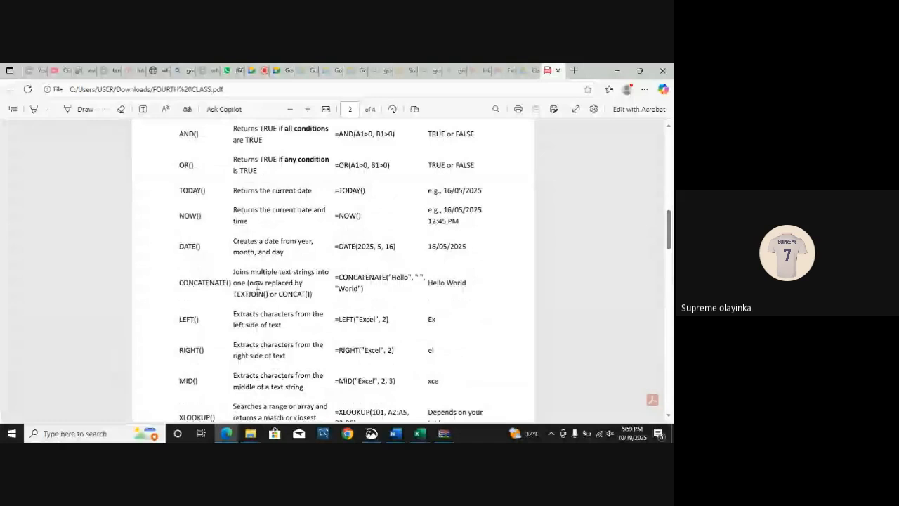
Step: Switch back to Excel and open Sheet2 of the nigerian_ehr_interoperability workbook, where the names are split into two columns
click(419, 433)
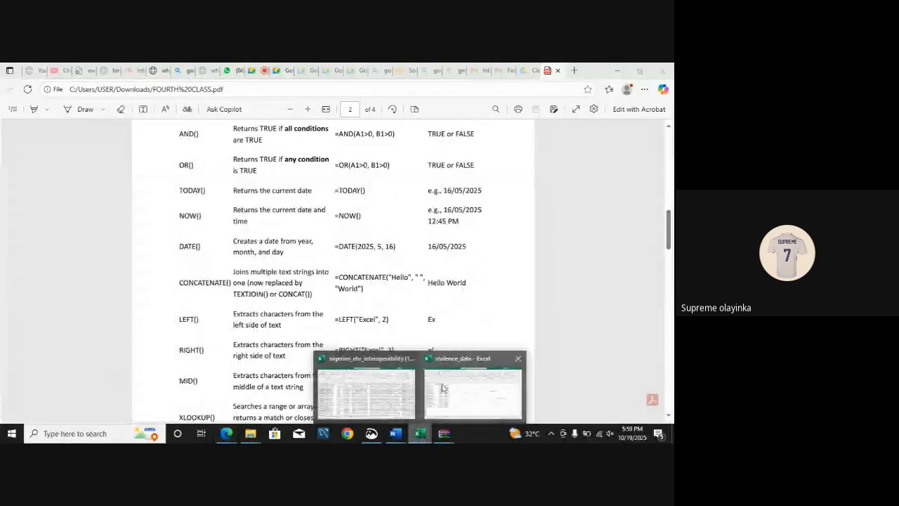
click(443, 388)
click(118, 405)
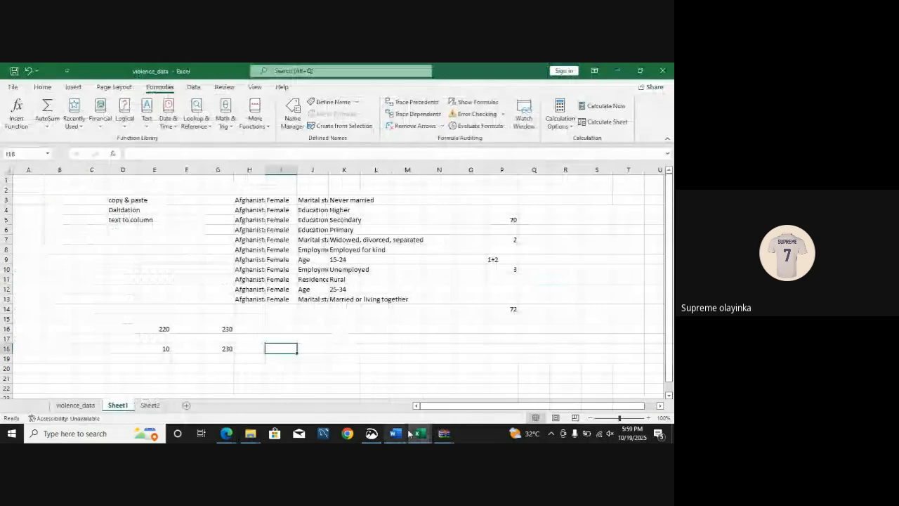
mouse_move(420, 433)
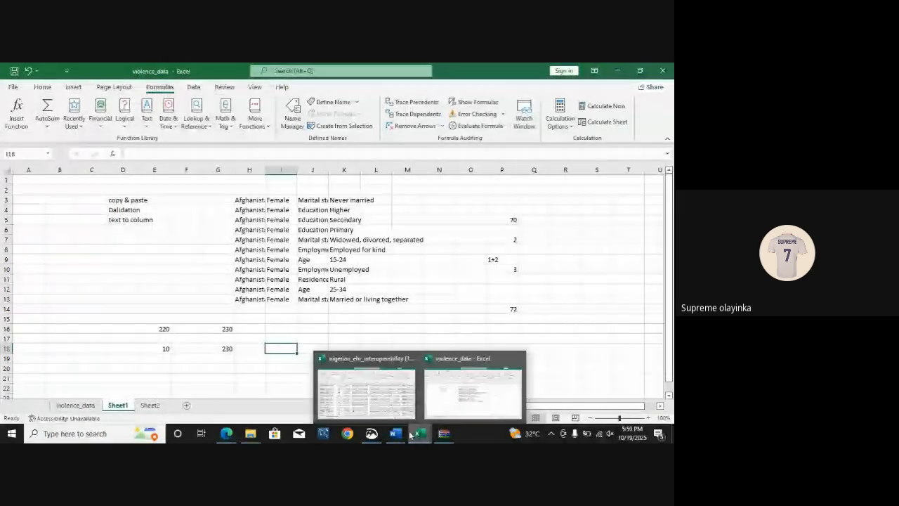
click(378, 406)
click(286, 406)
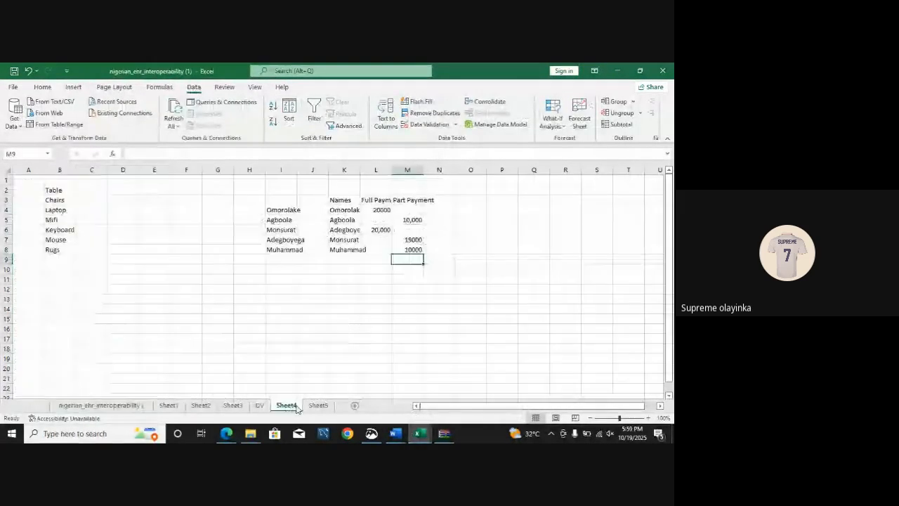
click(259, 406)
click(233, 405)
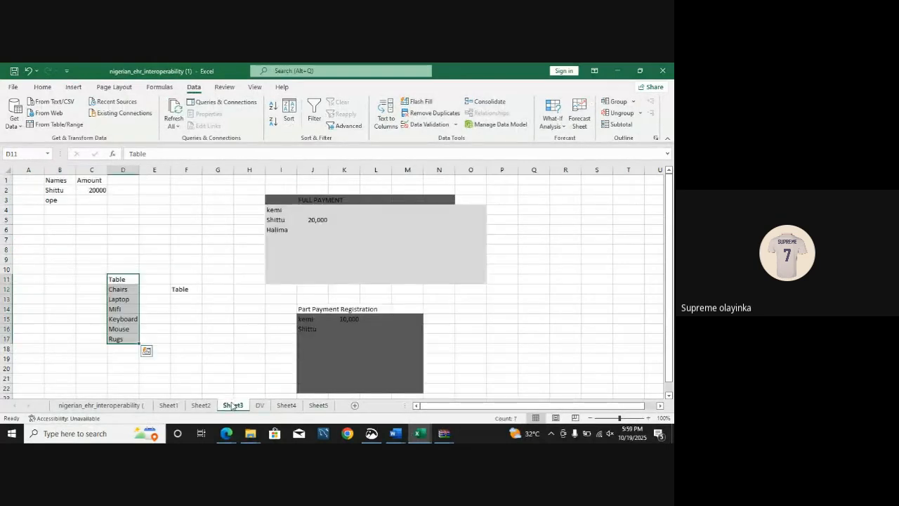
click(202, 406)
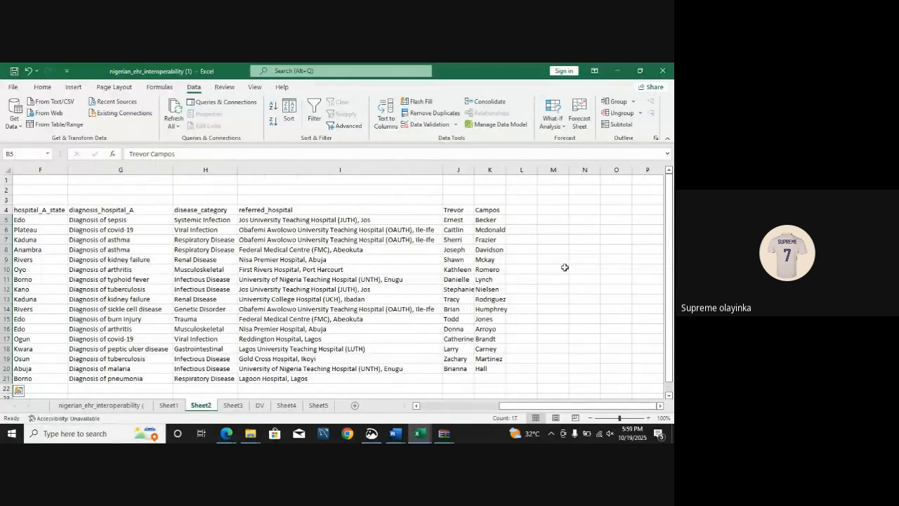
Step: Add the headers "first names" in J3 and "Last names" in K3 above the split name columns
click(553, 239)
click(459, 198)
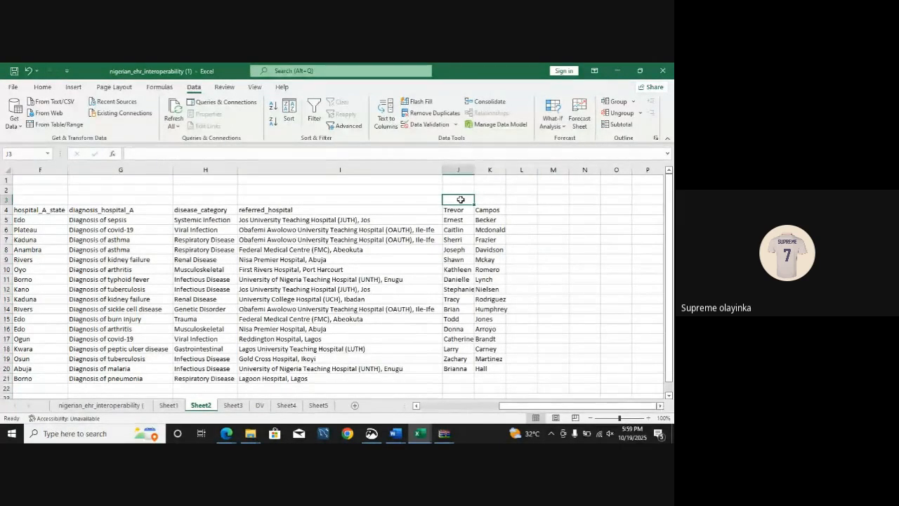
text(first)
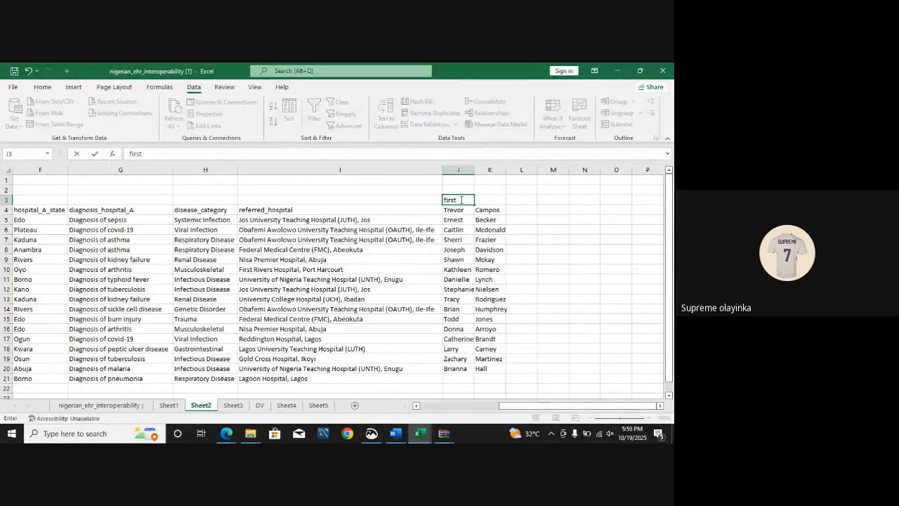
text( names)
click(526, 198)
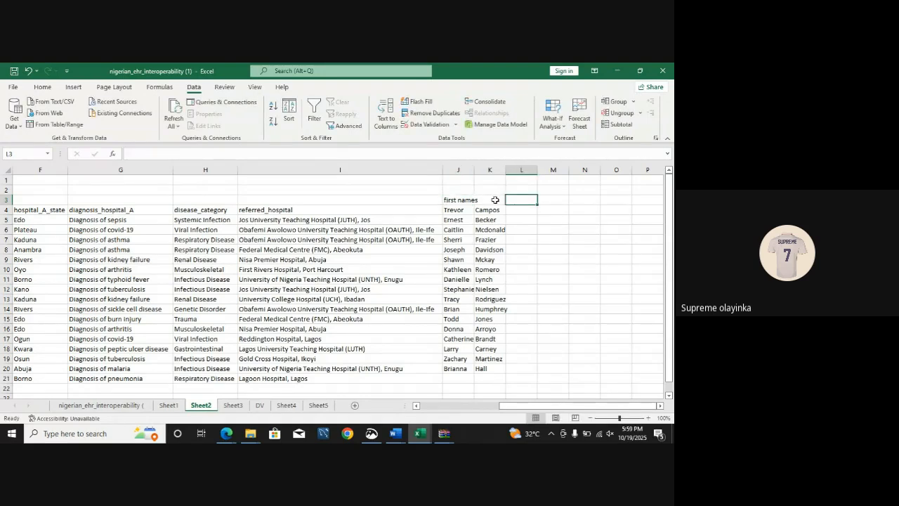
click(496, 200)
text(Last)
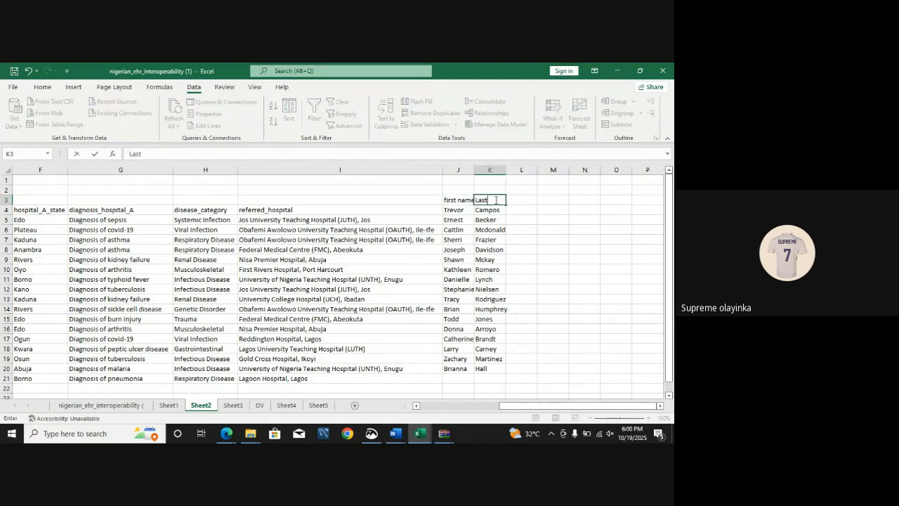
text( names)
click(537, 221)
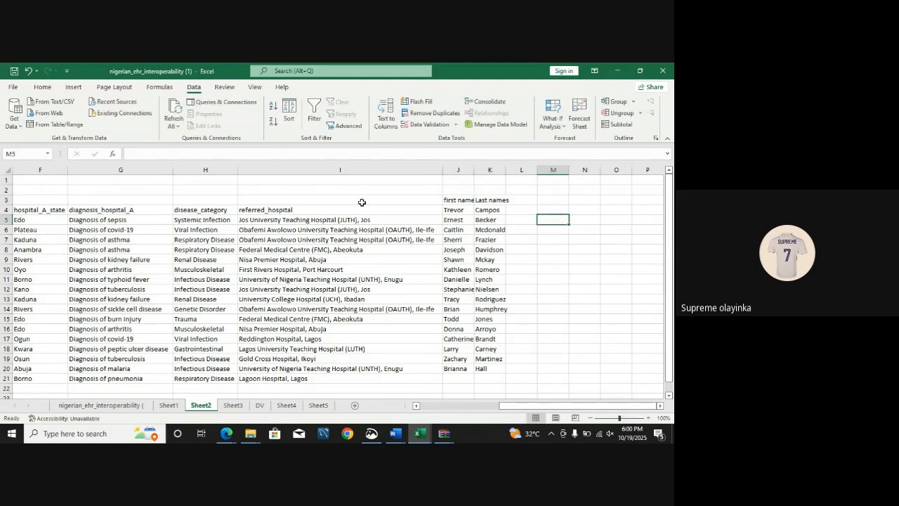
Step: Select the hospital data block F4:I20 and fill it down one row into row 21
drag(50, 210, 307, 370)
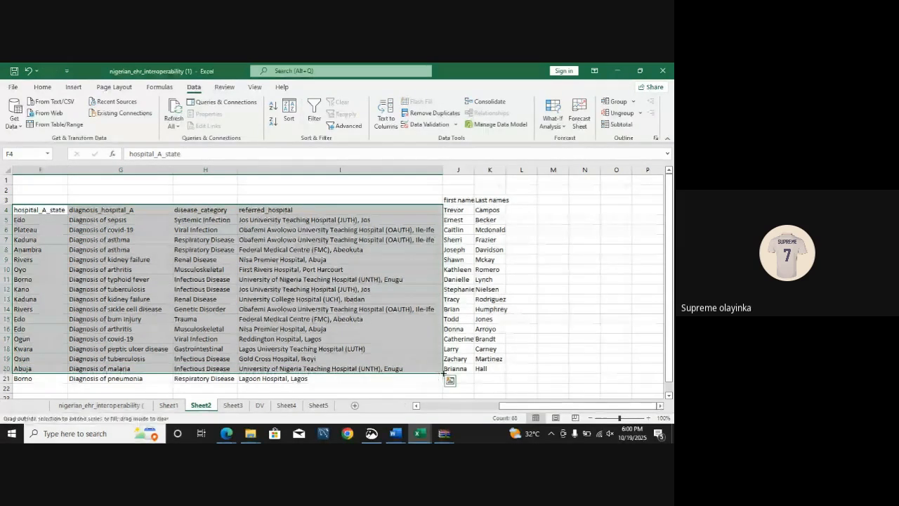
drag(441, 373, 441, 384)
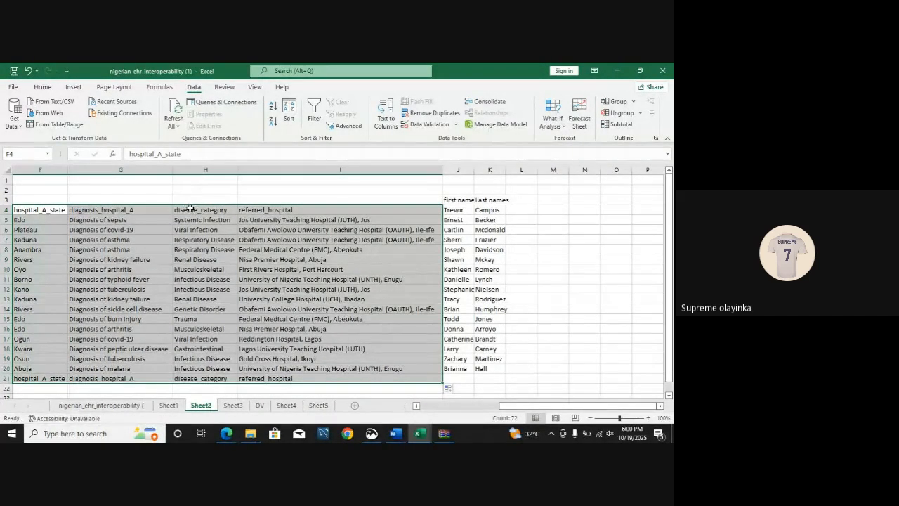
Step: Hide column G, which holds the diagnosis_hospital_A data
right_click(189, 209)
key(Escape)
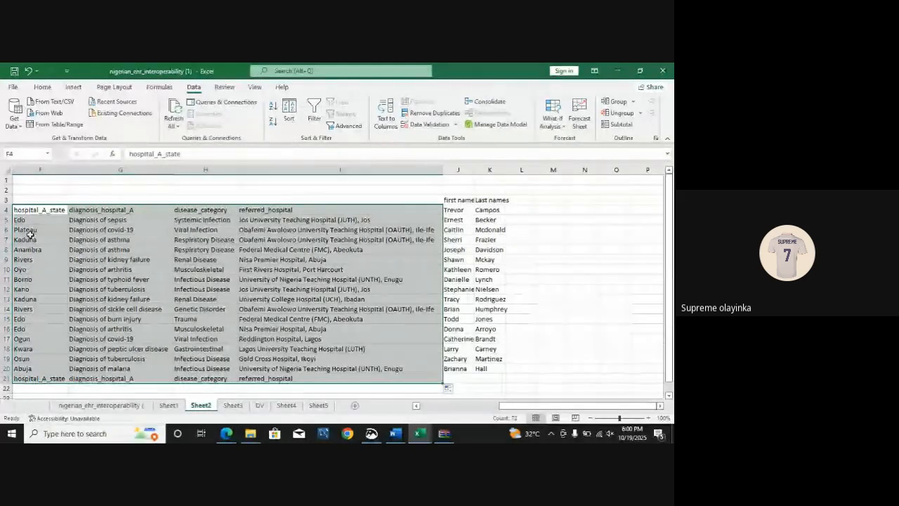
right_click(91, 167)
click(116, 322)
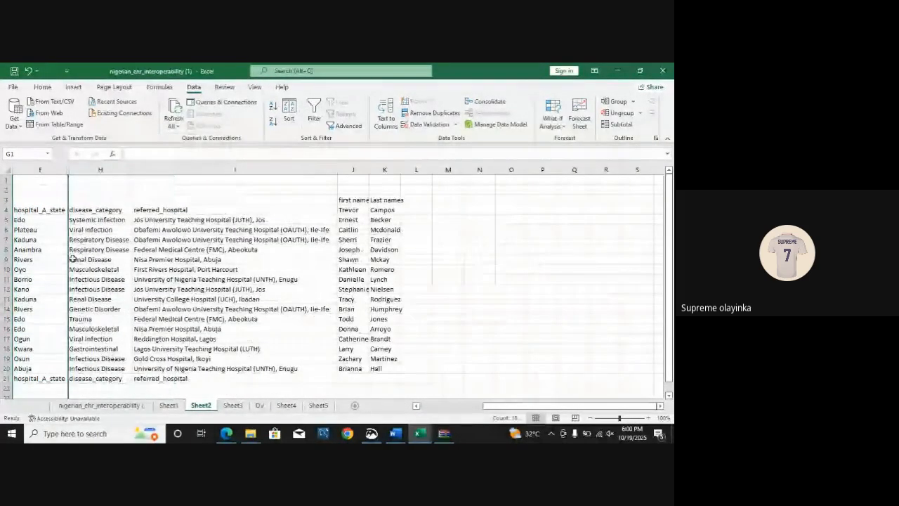
Step: Hide column I, which holds the referred_hospital data
drag(17, 209, 297, 368)
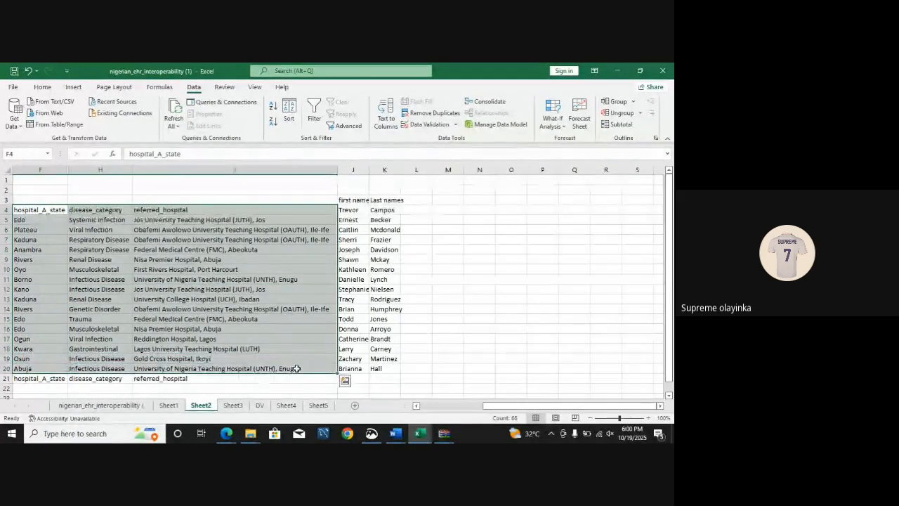
right_click(179, 177)
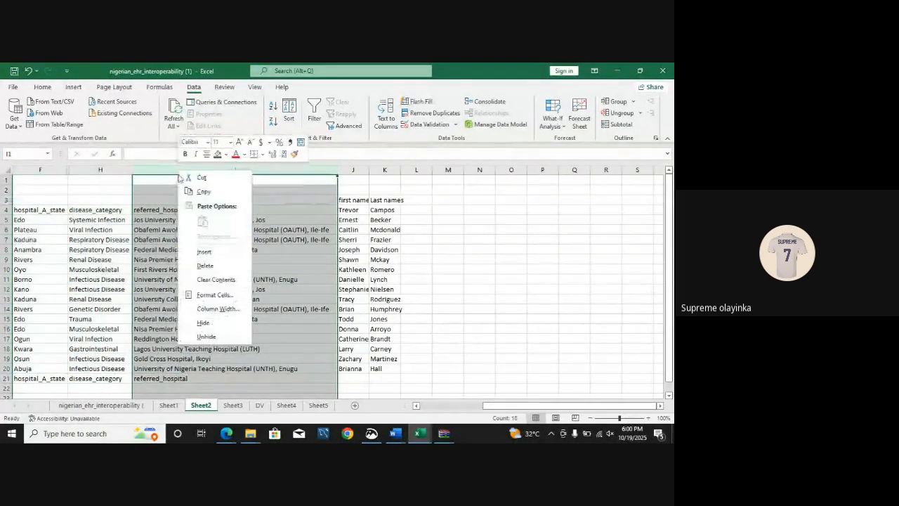
click(215, 323)
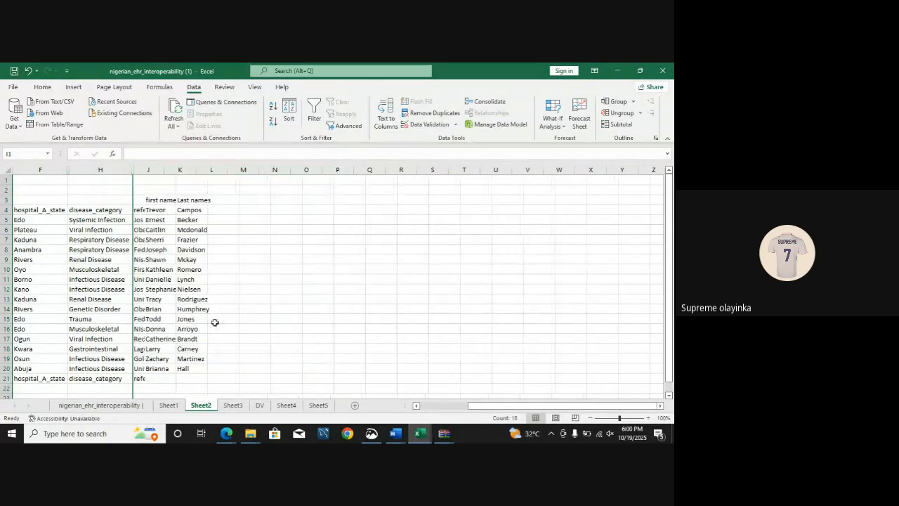
Step: Insert a blank column between the disease_category column and the first names column
right_click(132, 170)
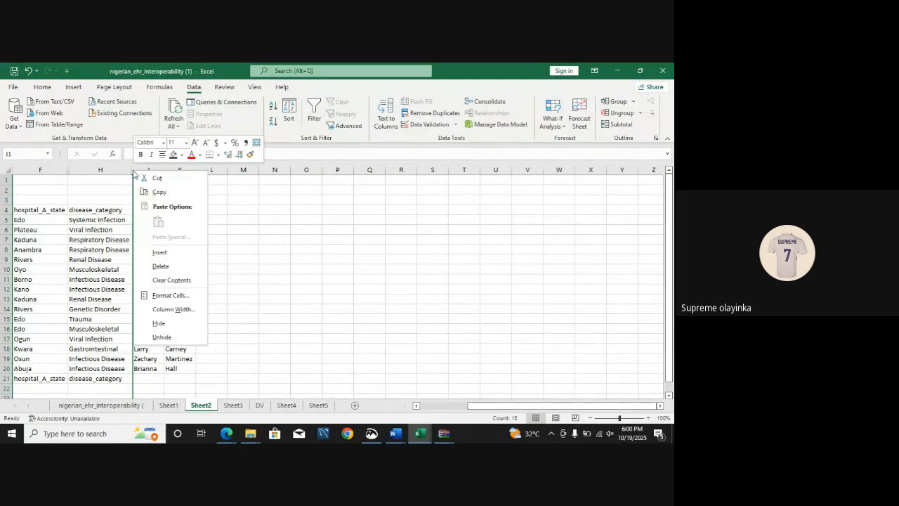
click(169, 254)
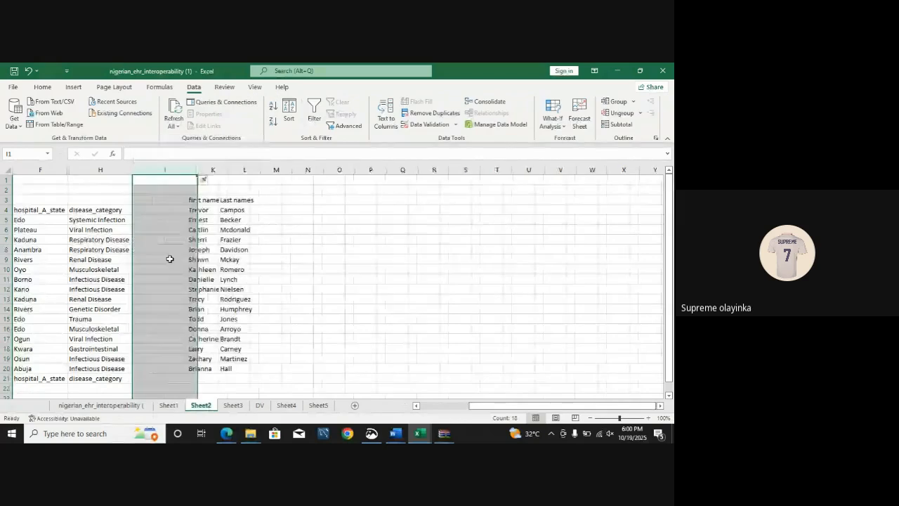
click(402, 338)
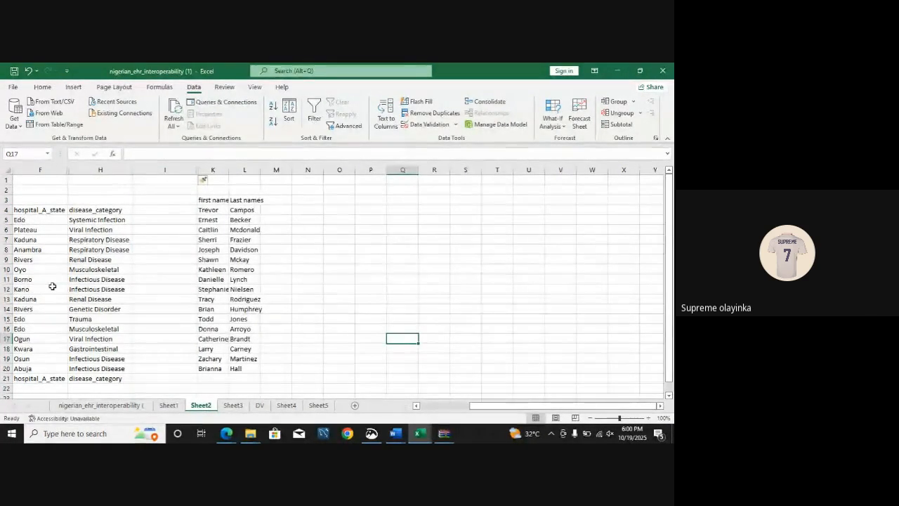
Step: Add the header "full names" in M3, beside the last names header
click(350, 273)
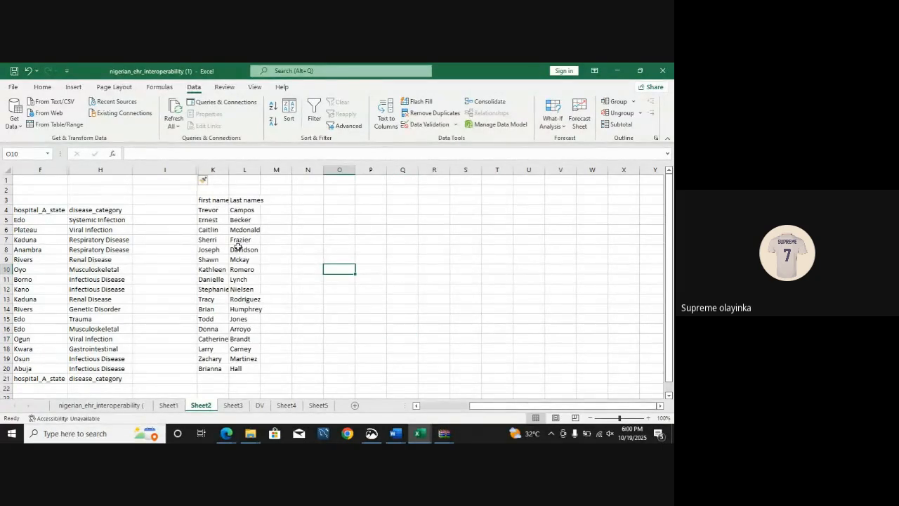
click(277, 201)
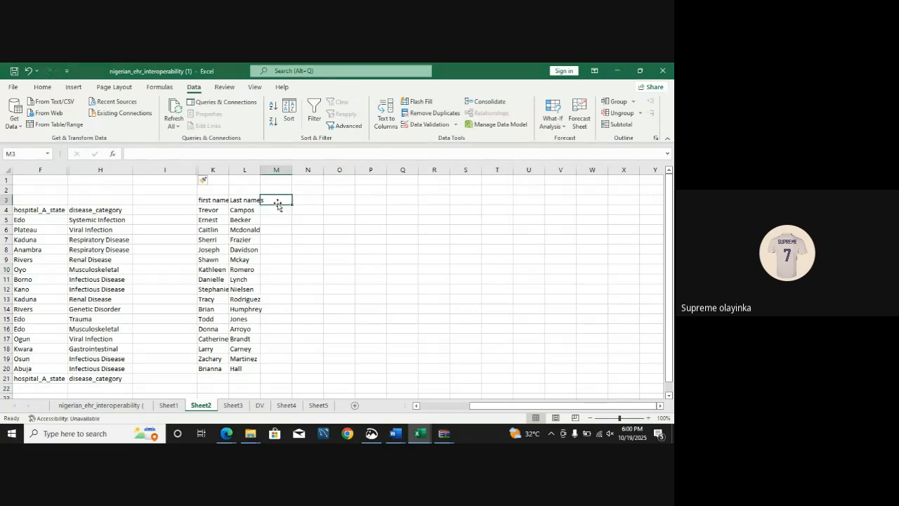
text(full names)
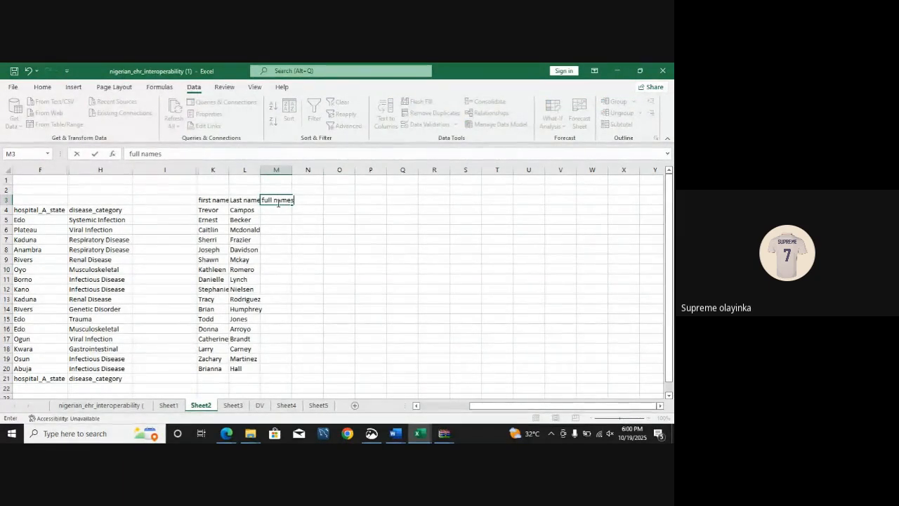
Step: Enter =CONCATENATE(K4,L4) in M4 to join the first and last name of the first row
click(269, 213)
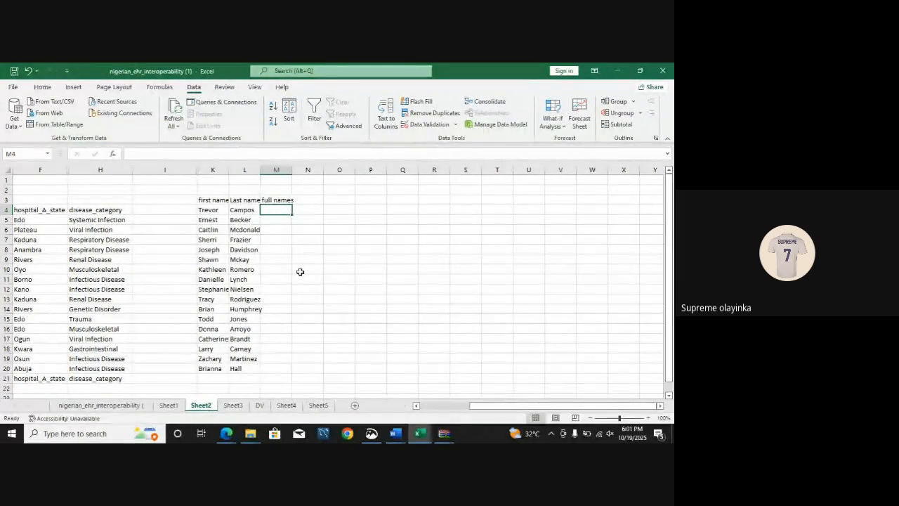
text(=con)
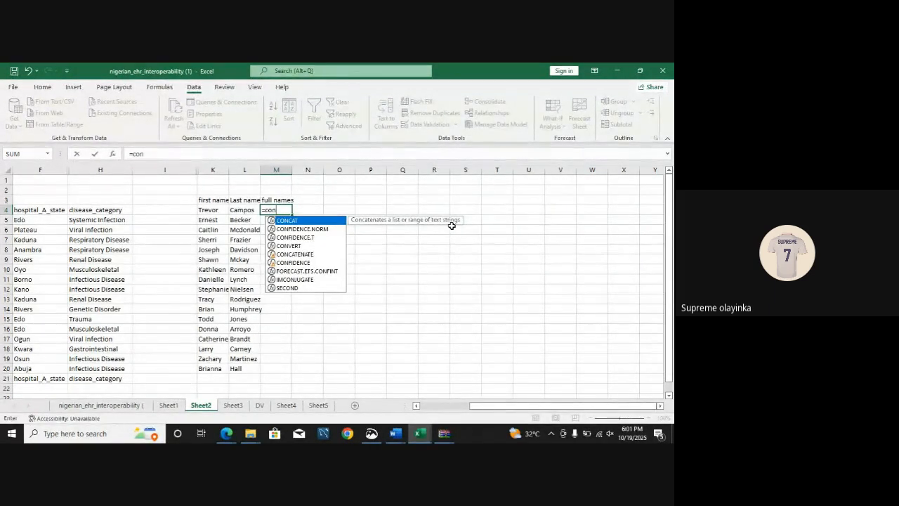
key(Down)
key(Down)
key(Down)
key(Down)
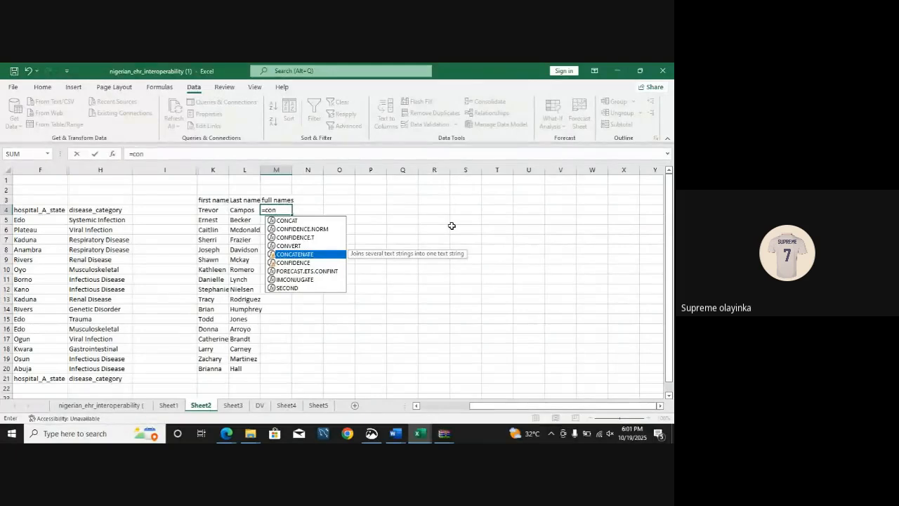
key(Tab)
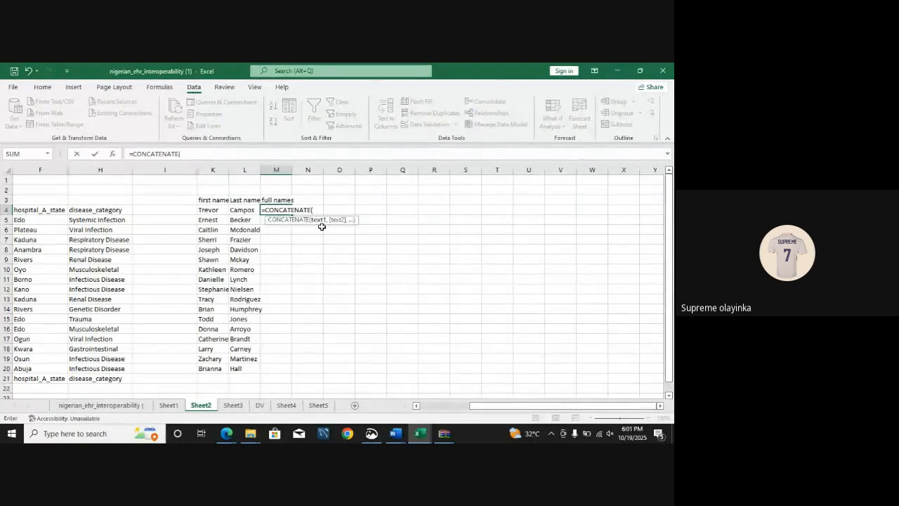
click(207, 209)
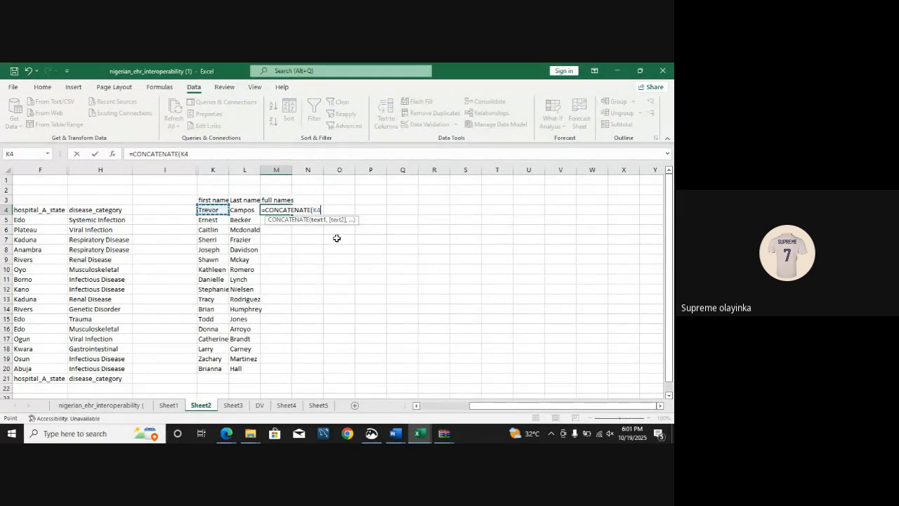
text(,)
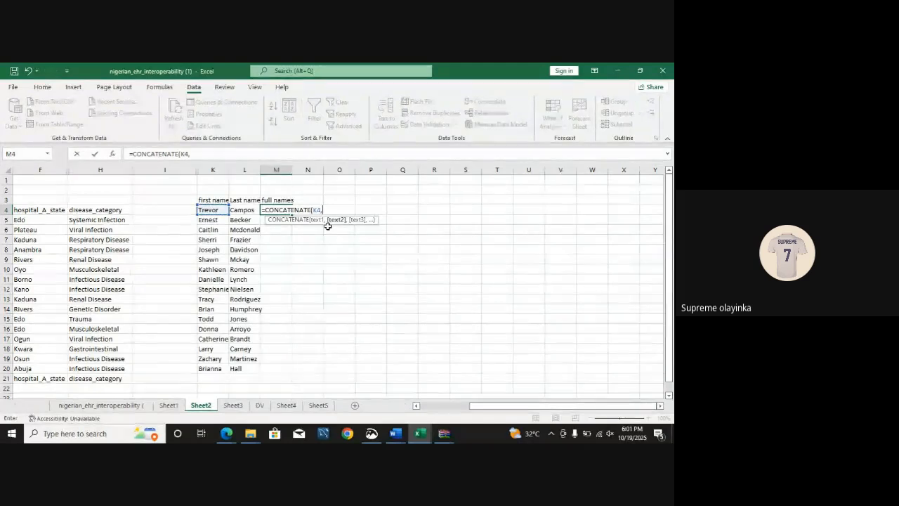
click(247, 209)
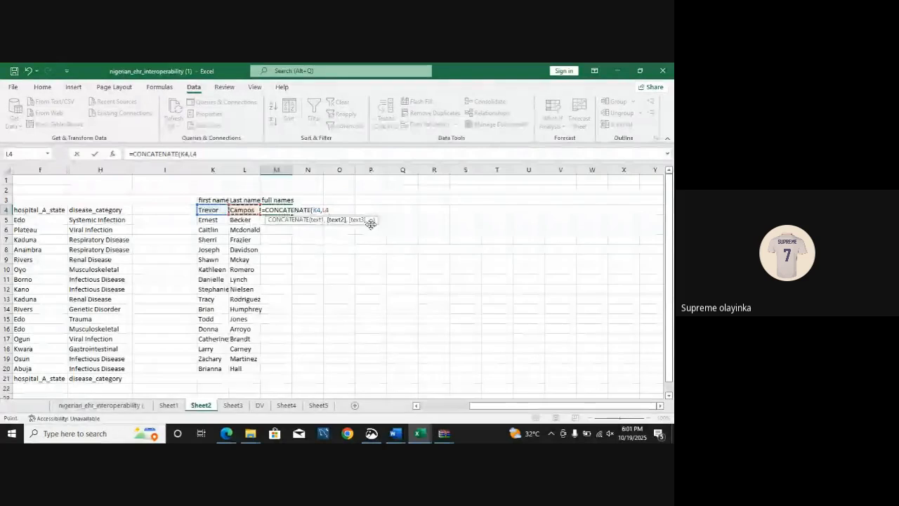
text(,)
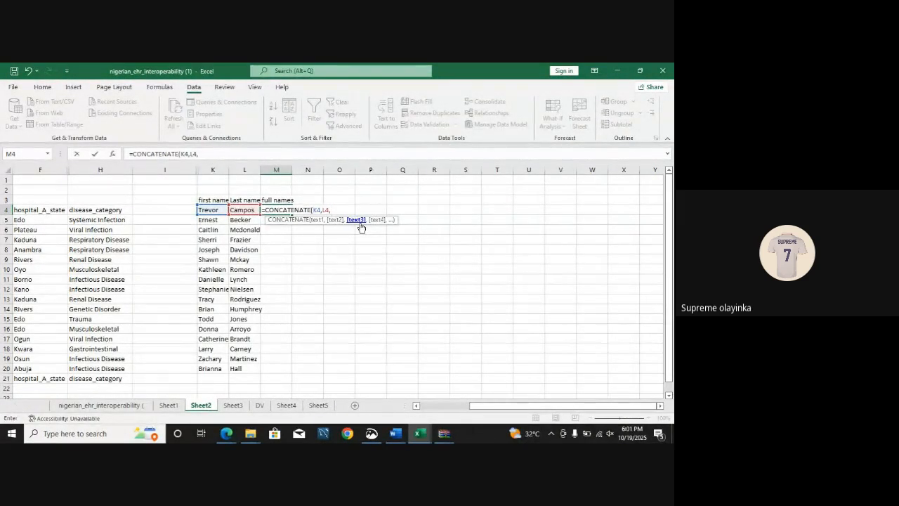
key(BackSpace)
key(BackSpace)
key(BackSpace)
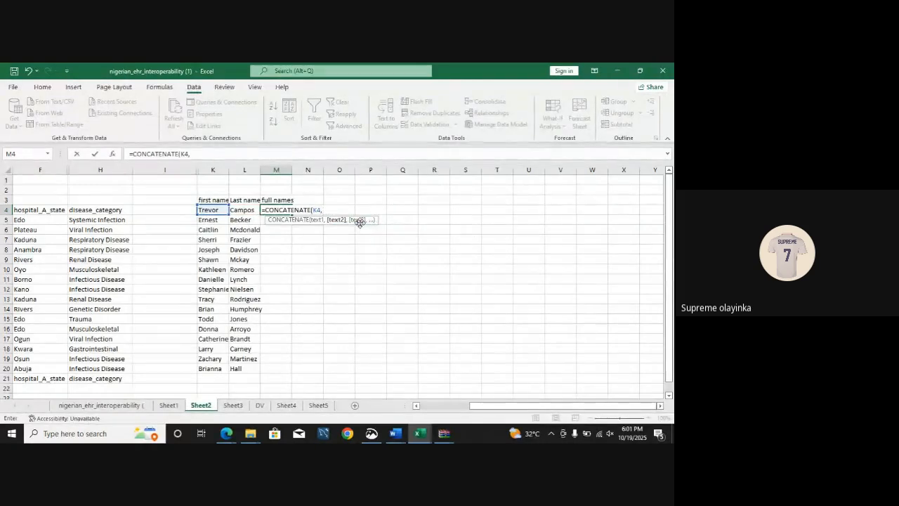
click(250, 209)
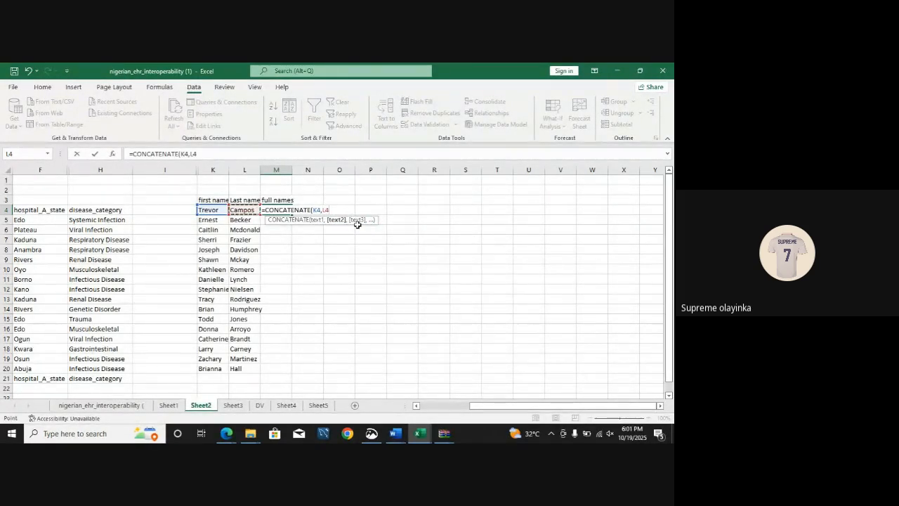
text())
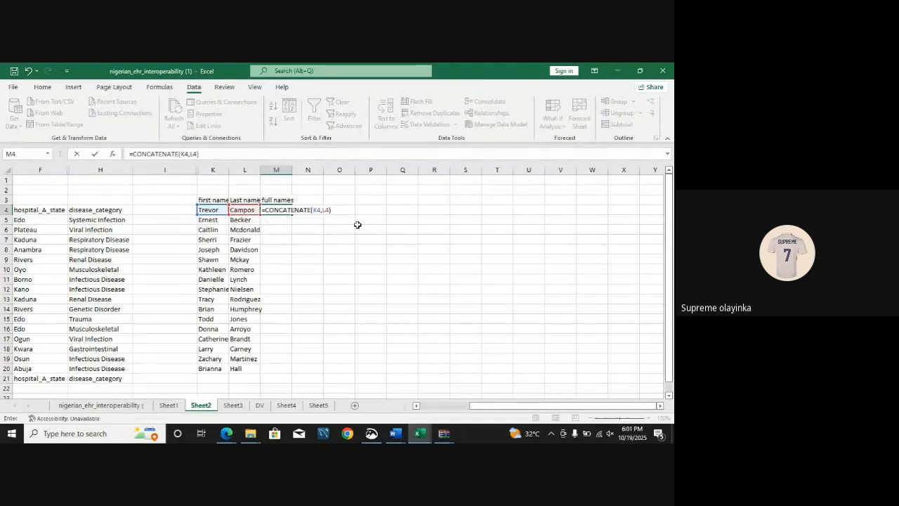
key(Return)
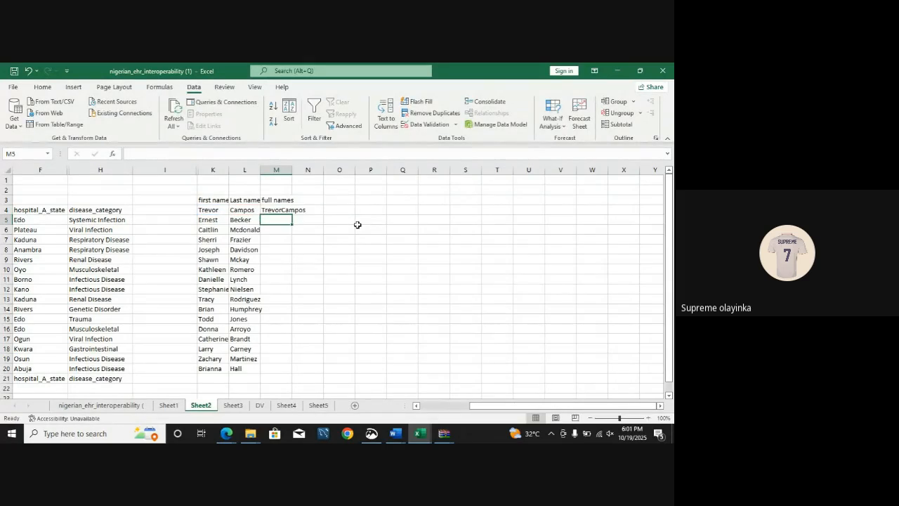
Step: Fill the CONCATENATE formula from M4 down the full names column through row 21
click(286, 210)
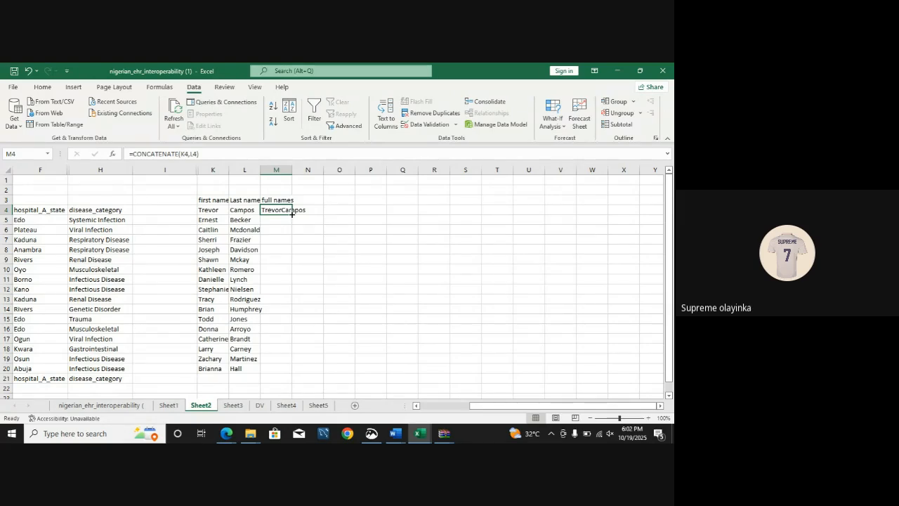
double_click(292, 213)
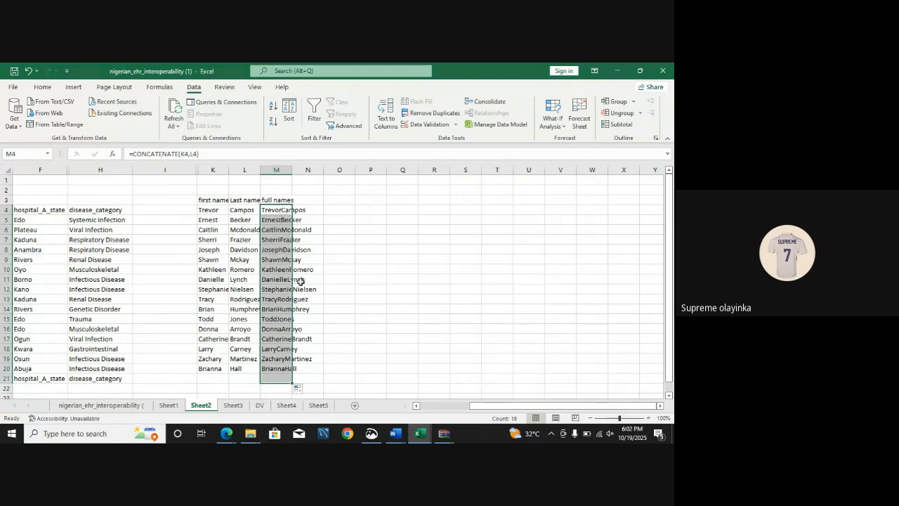
click(347, 310)
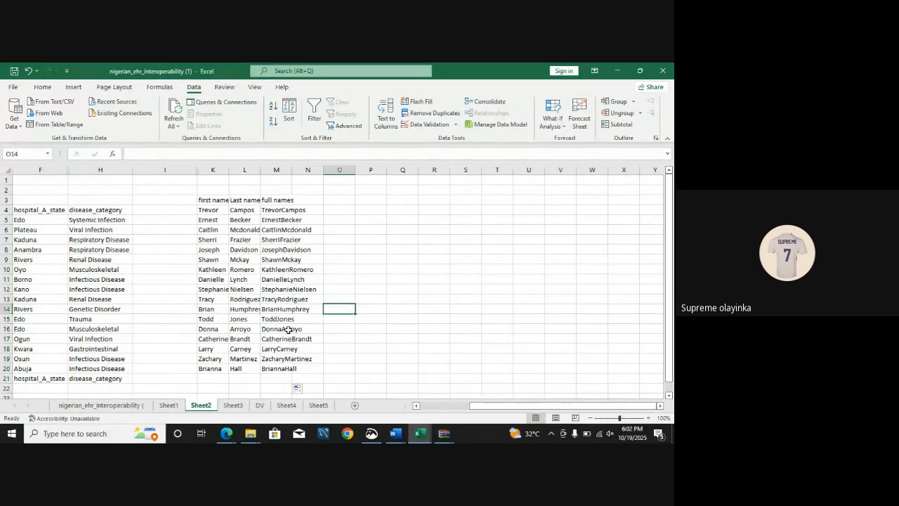
Step: Change the M4 formula to =CONCATENATE(K4, " ",L4) so a space separates the two names
click(283, 210)
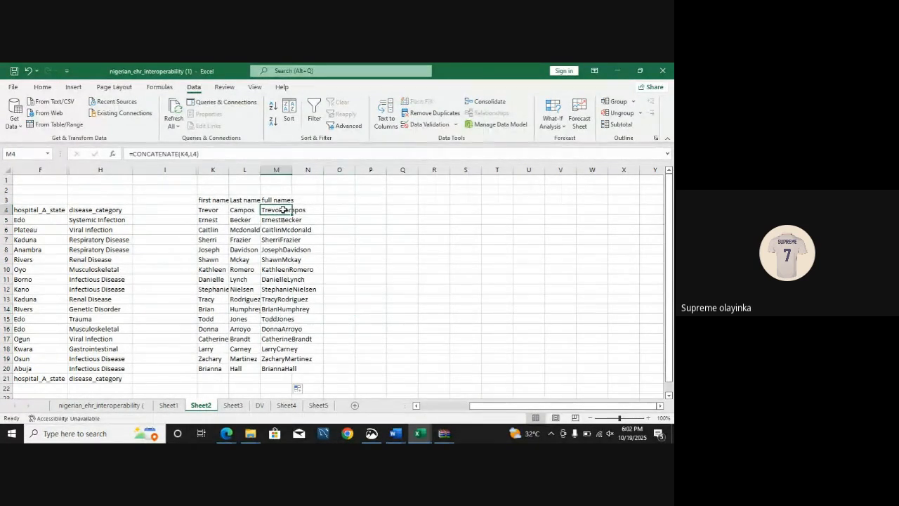
click(189, 153)
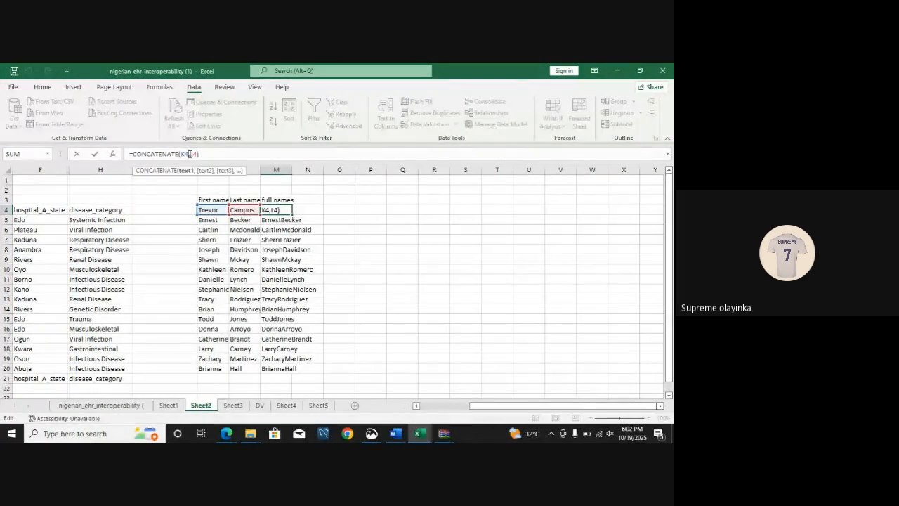
text(,)
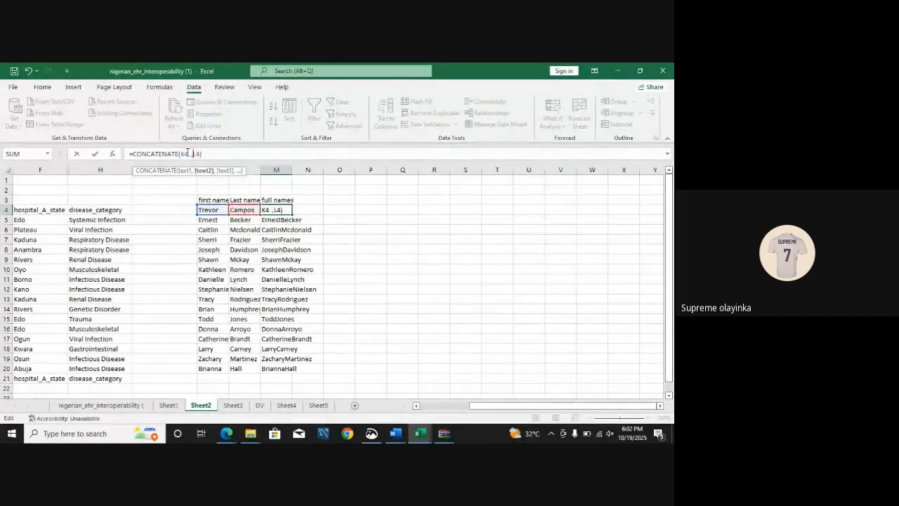
click(188, 153)
text(,)
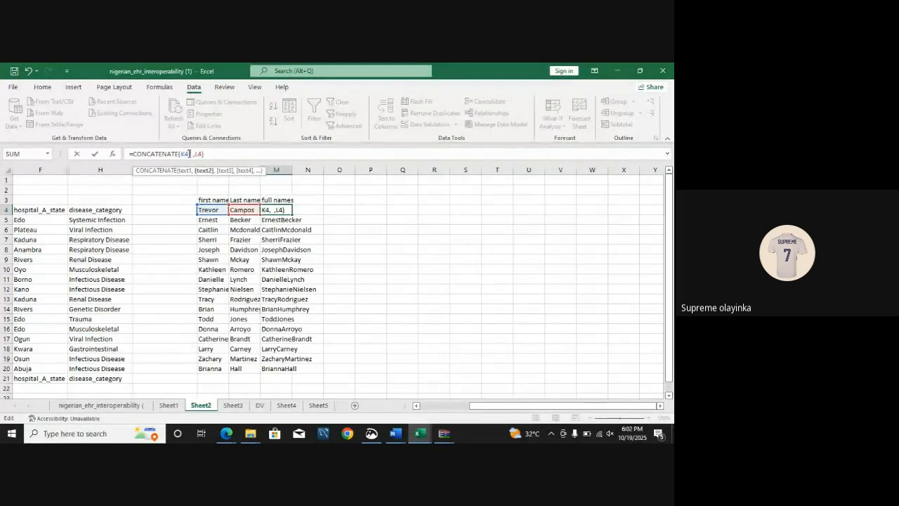
text( ")
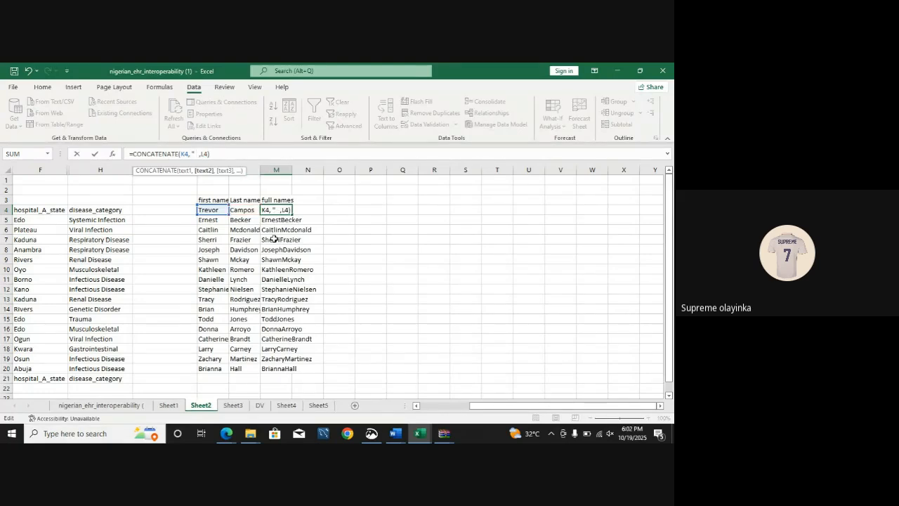
text( ")
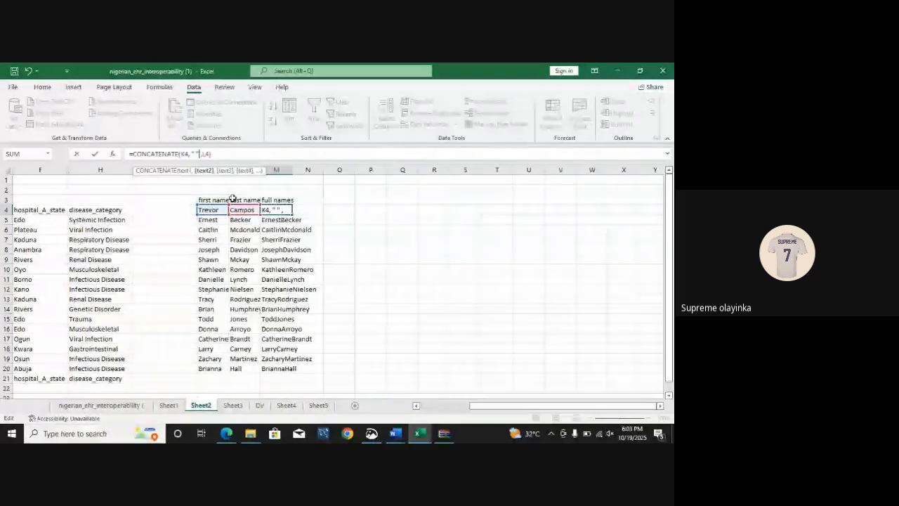
key(Return)
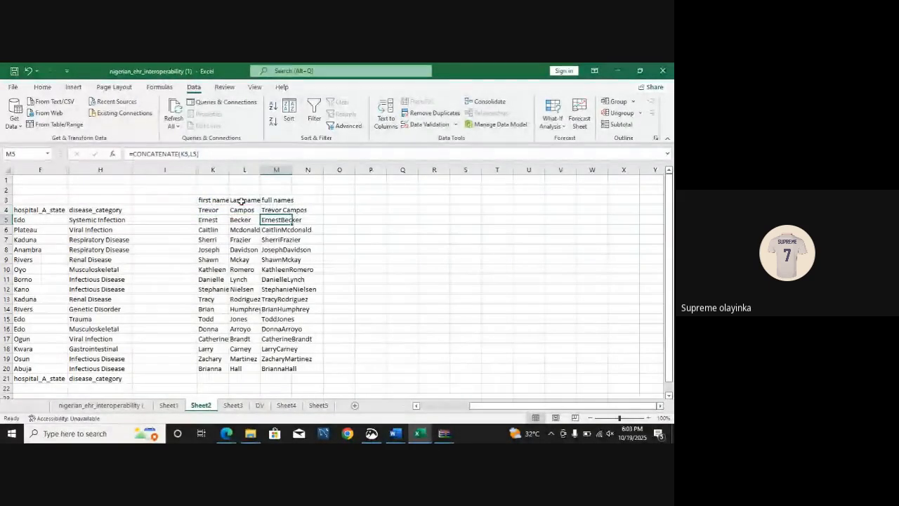
Step: Fill the space-separated name formula from M4 down through M20
click(292, 211)
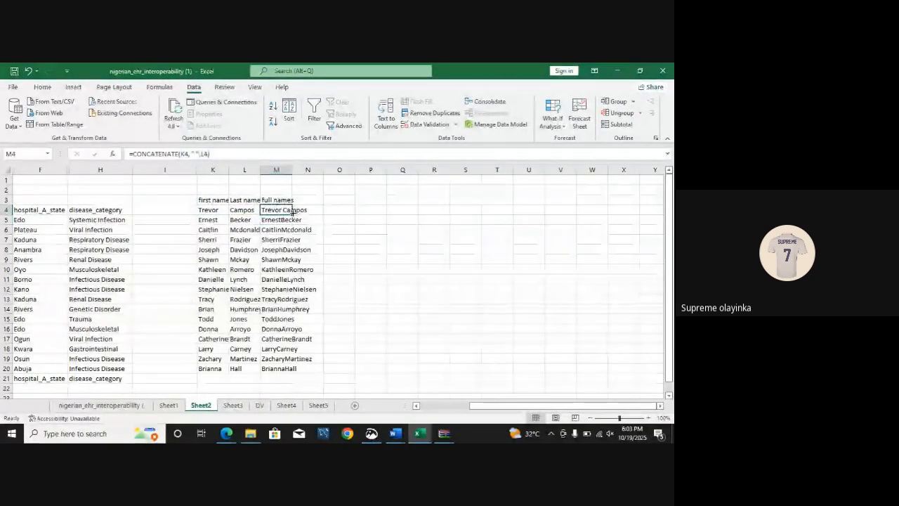
drag(293, 215, 277, 369)
click(379, 329)
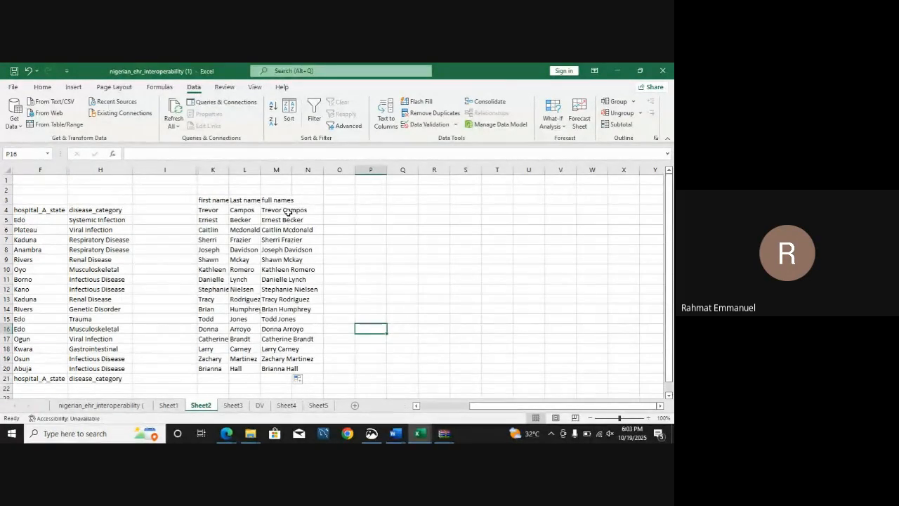
Step: Switch to the Google Meet tab in the browser and leave the call without ending it for everyone
click(227, 433)
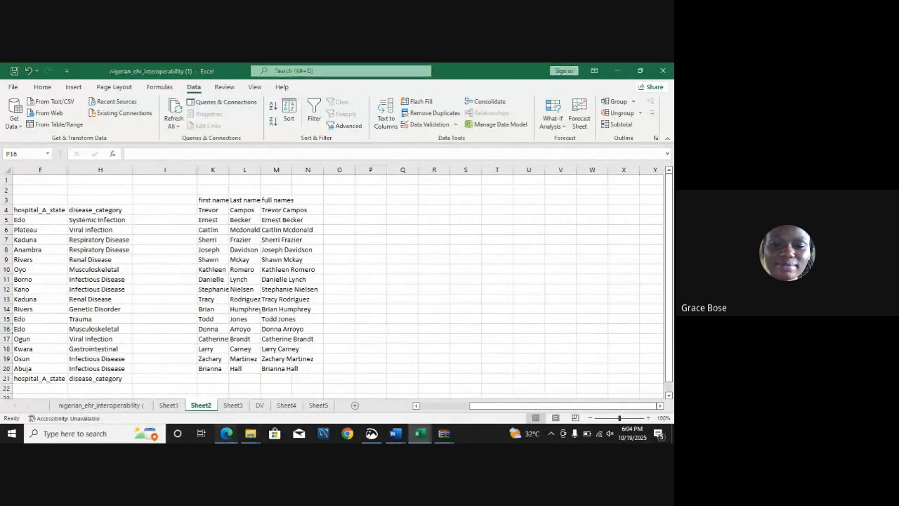
click(195, 400)
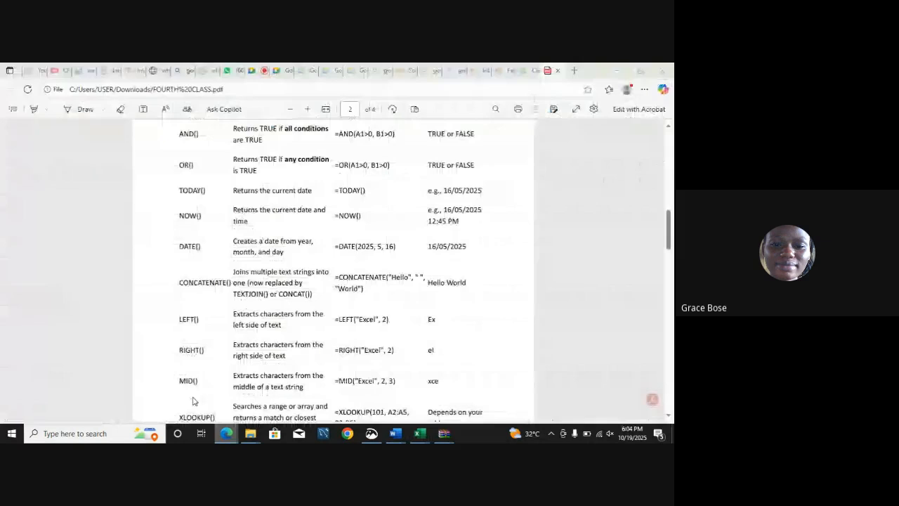
click(268, 71)
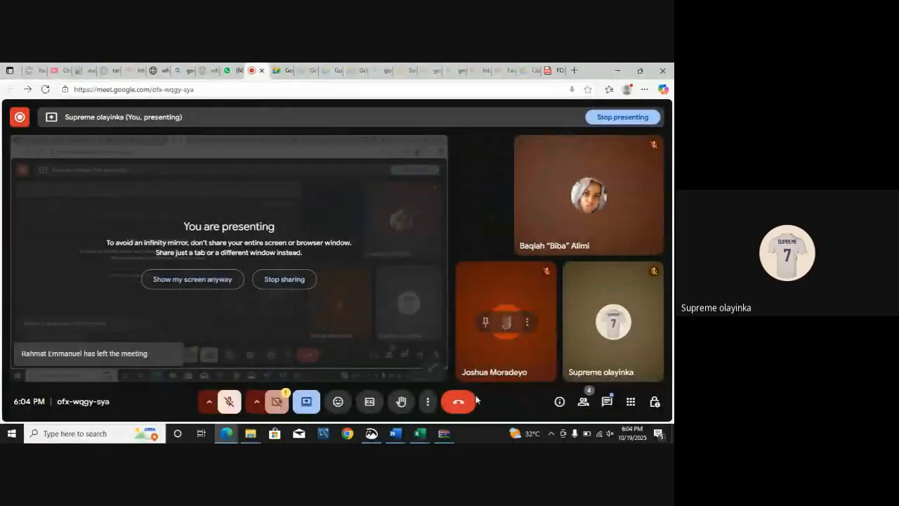
click(460, 401)
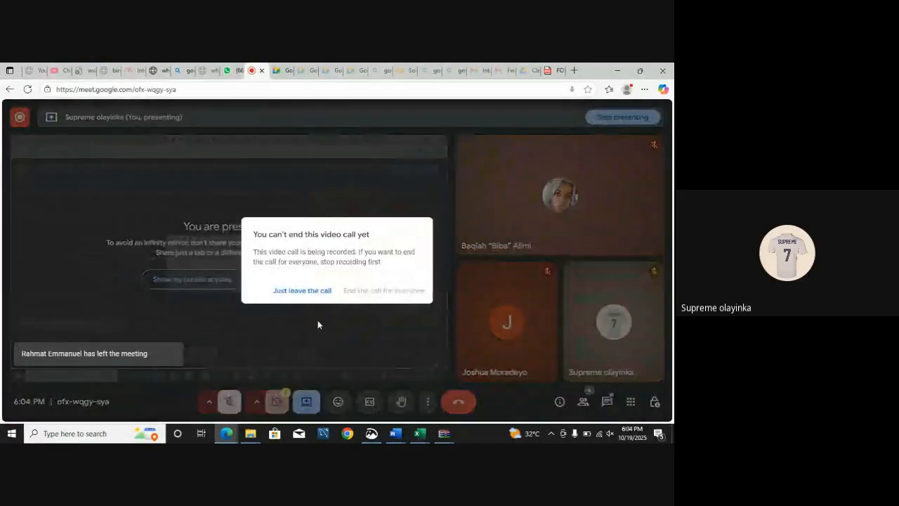
click(296, 294)
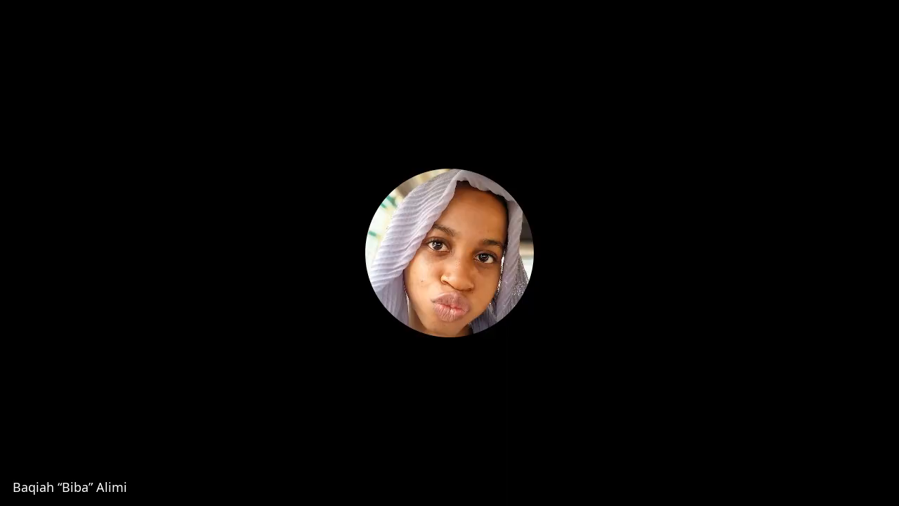